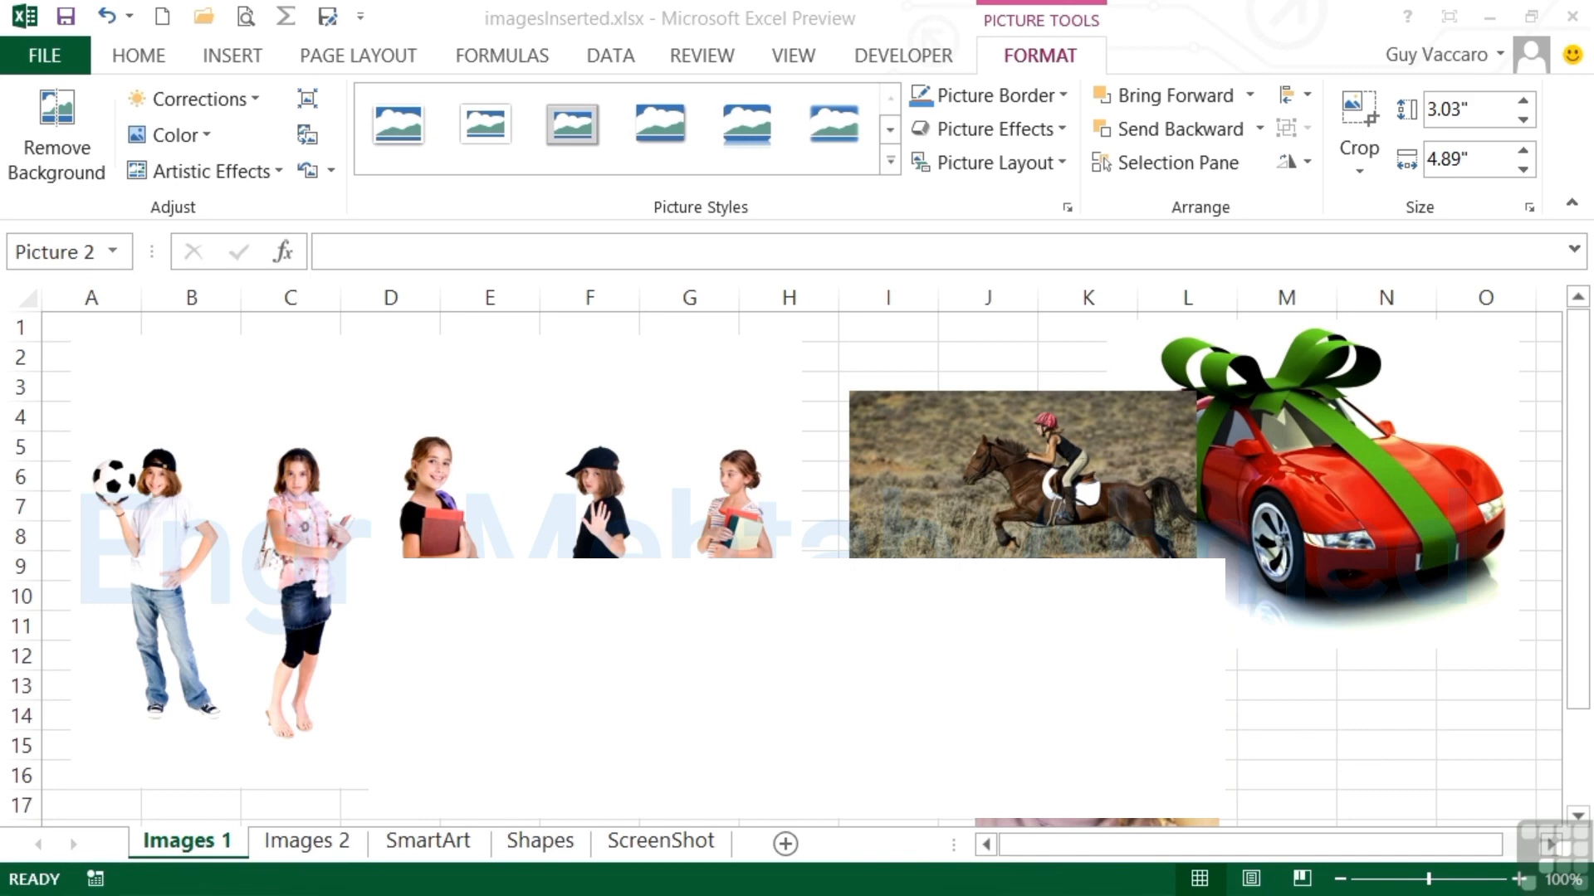
Step: View the formatting tools for the five-children picture and for the rectangle on the Shapes sheet
click(744, 660)
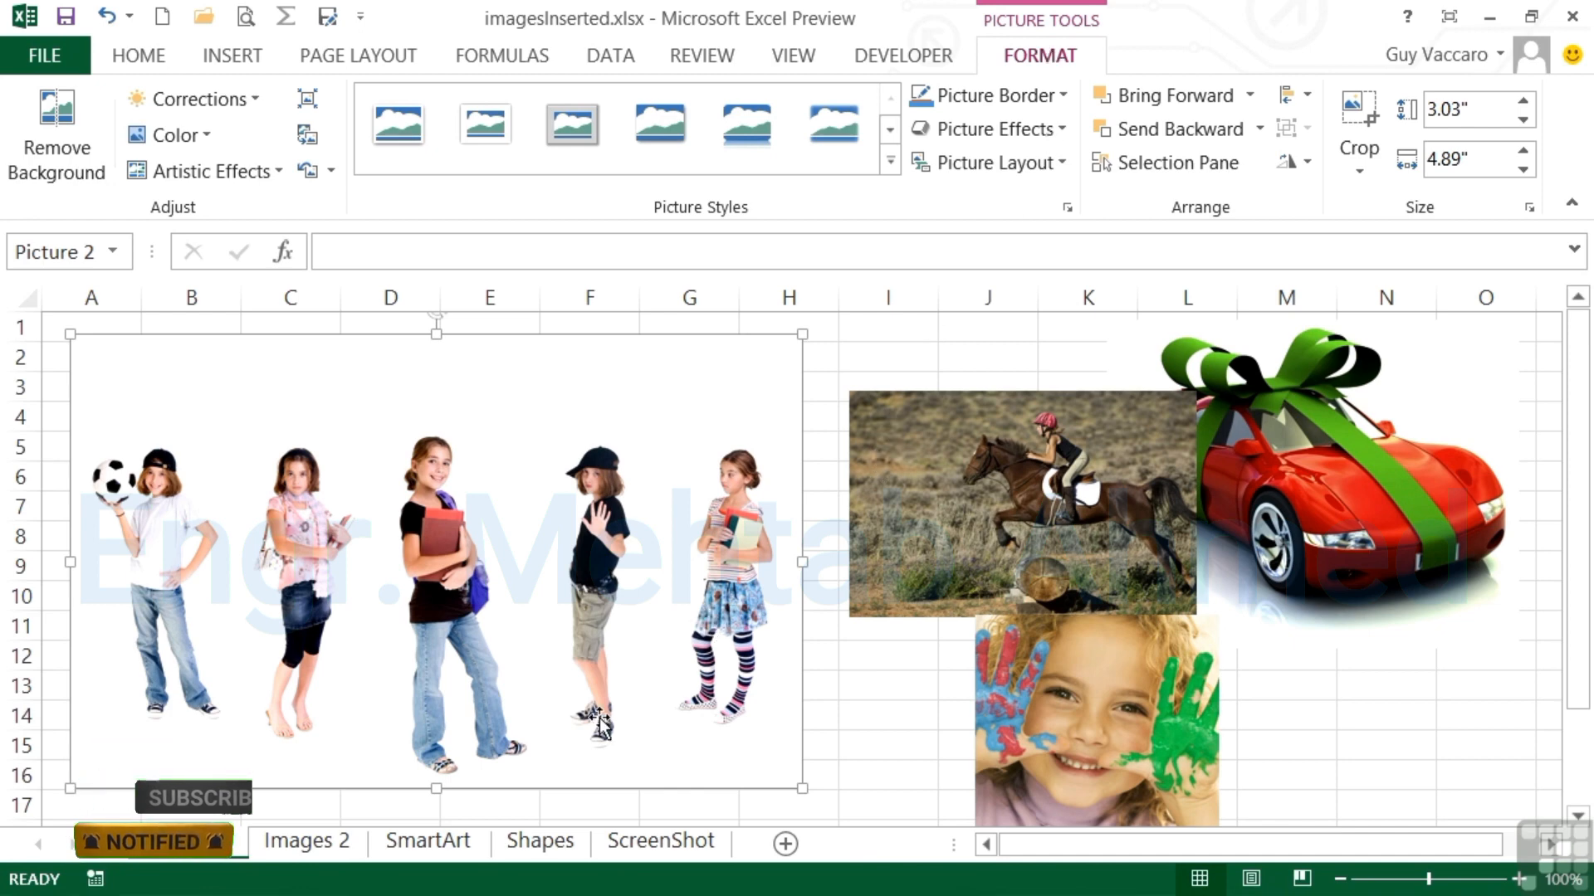
click(514, 846)
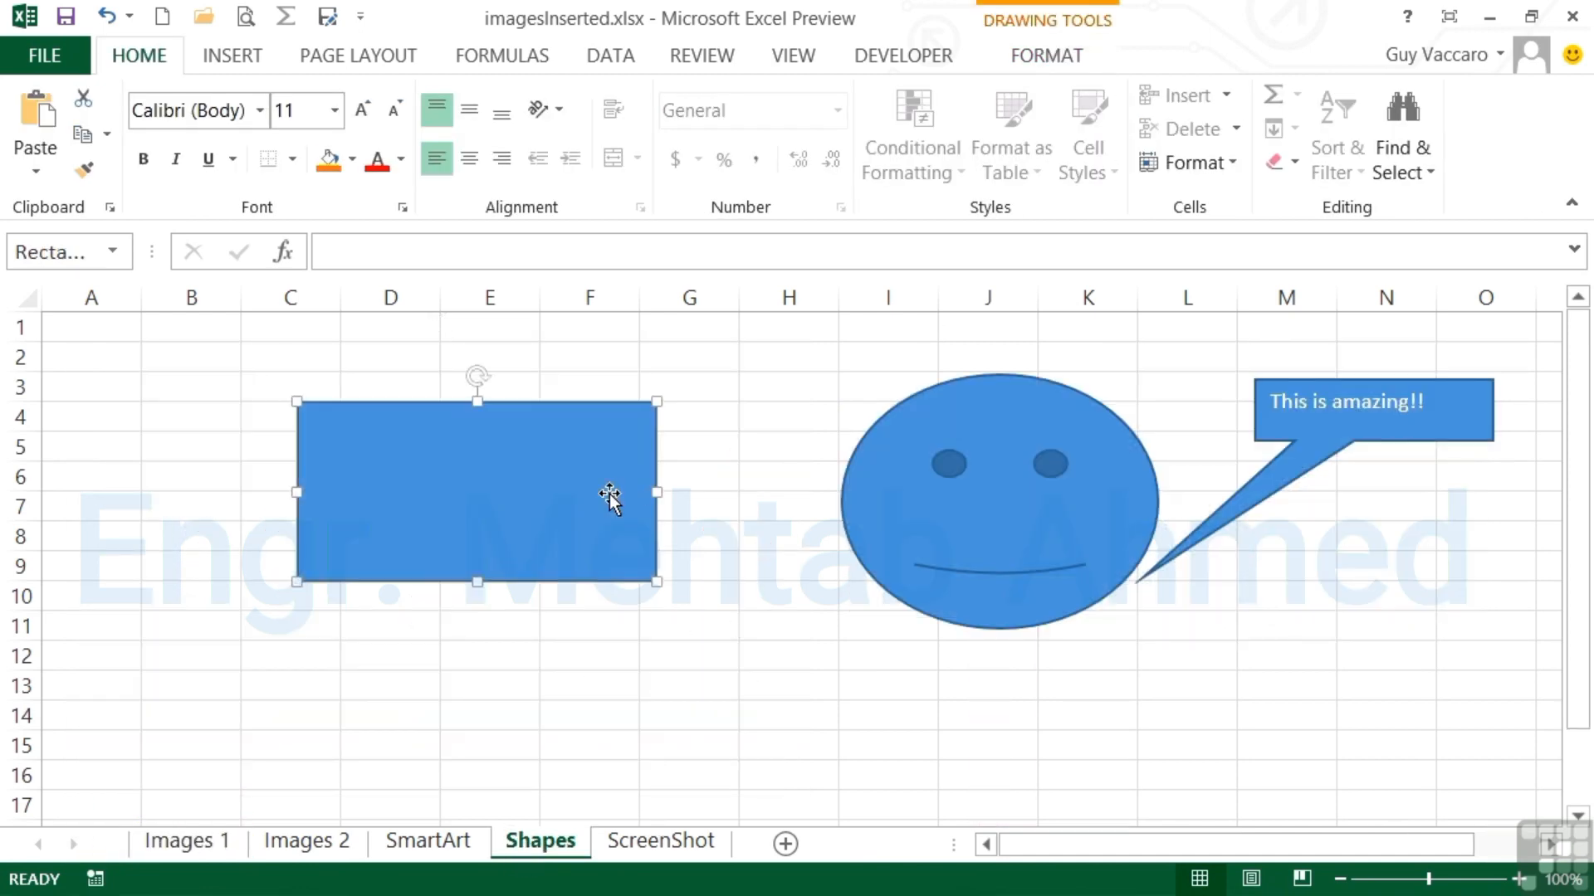
click(1051, 28)
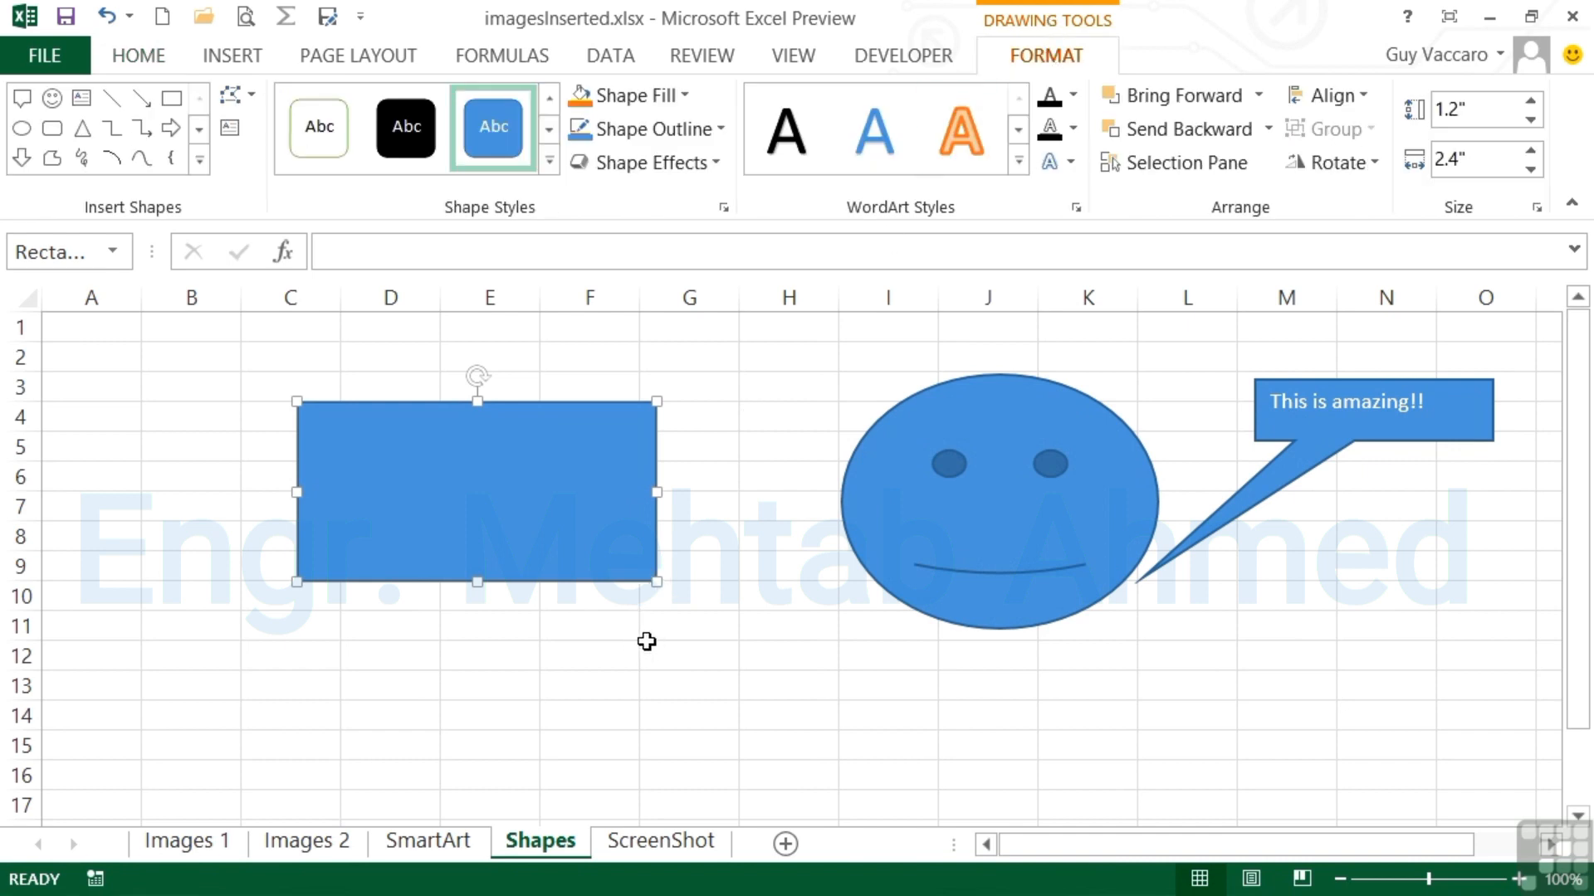
Step: View the design and formatting tools for the Apple circle of the cycle diagram on the SmartArt sheet
click(453, 845)
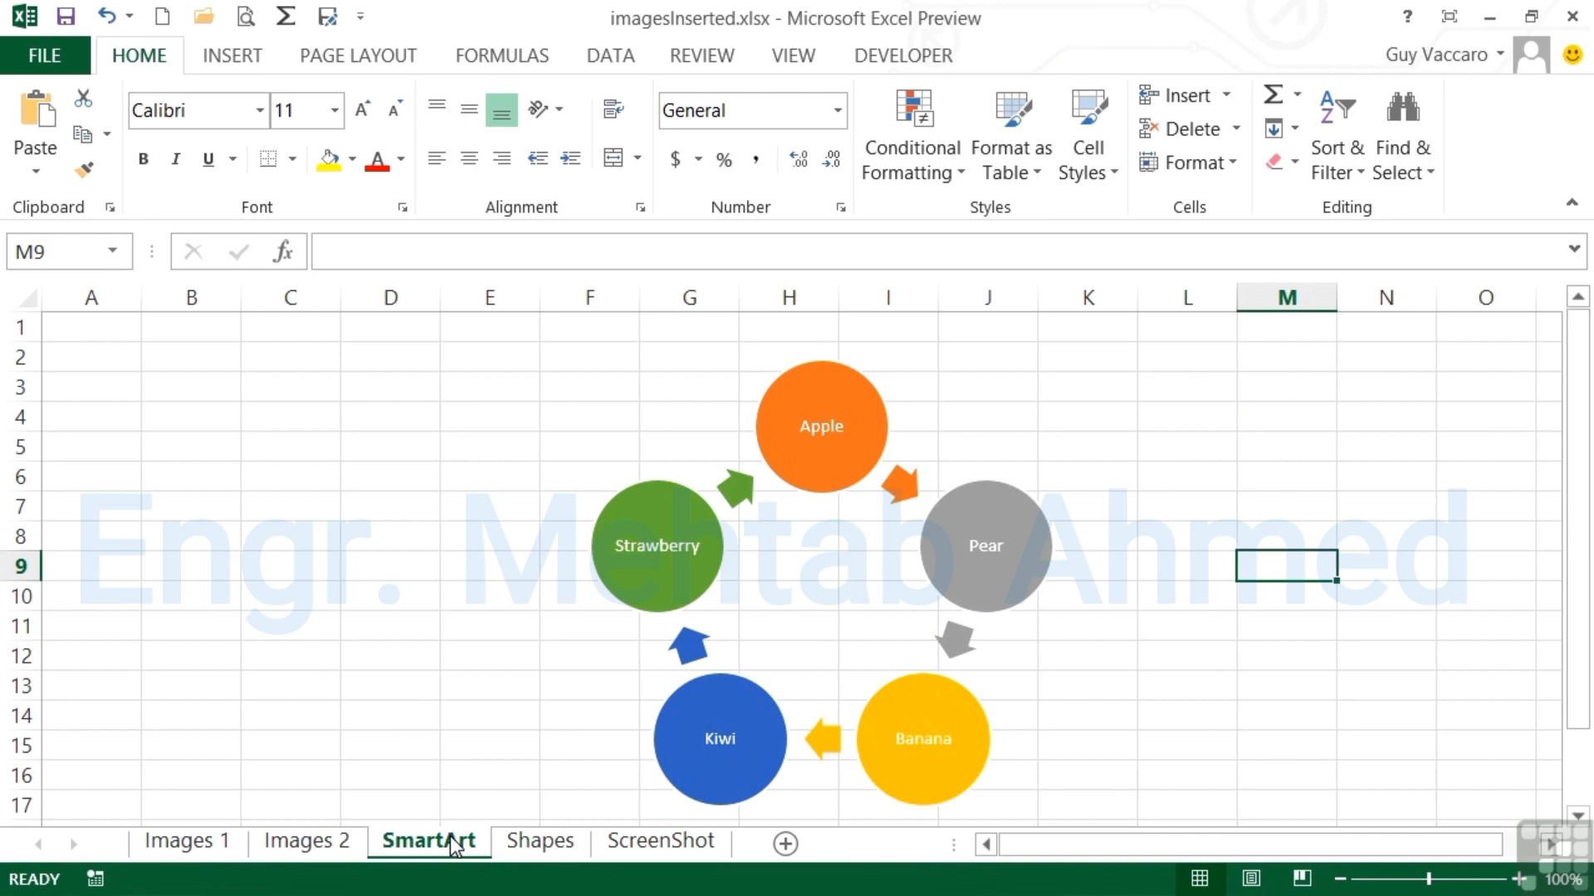
click(821, 473)
click(1099, 23)
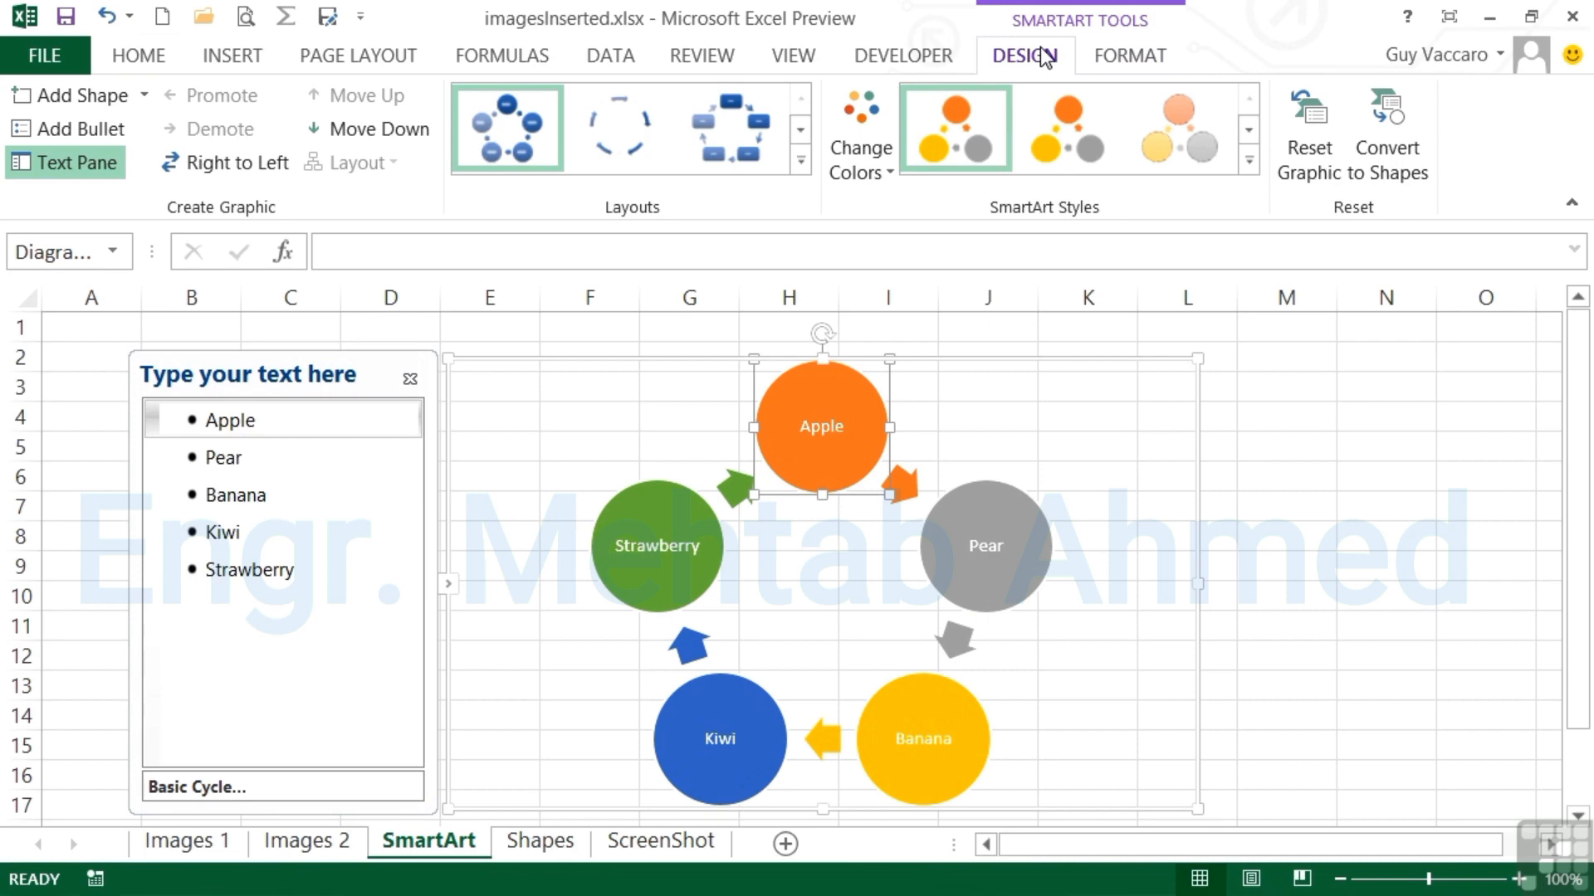
click(1129, 59)
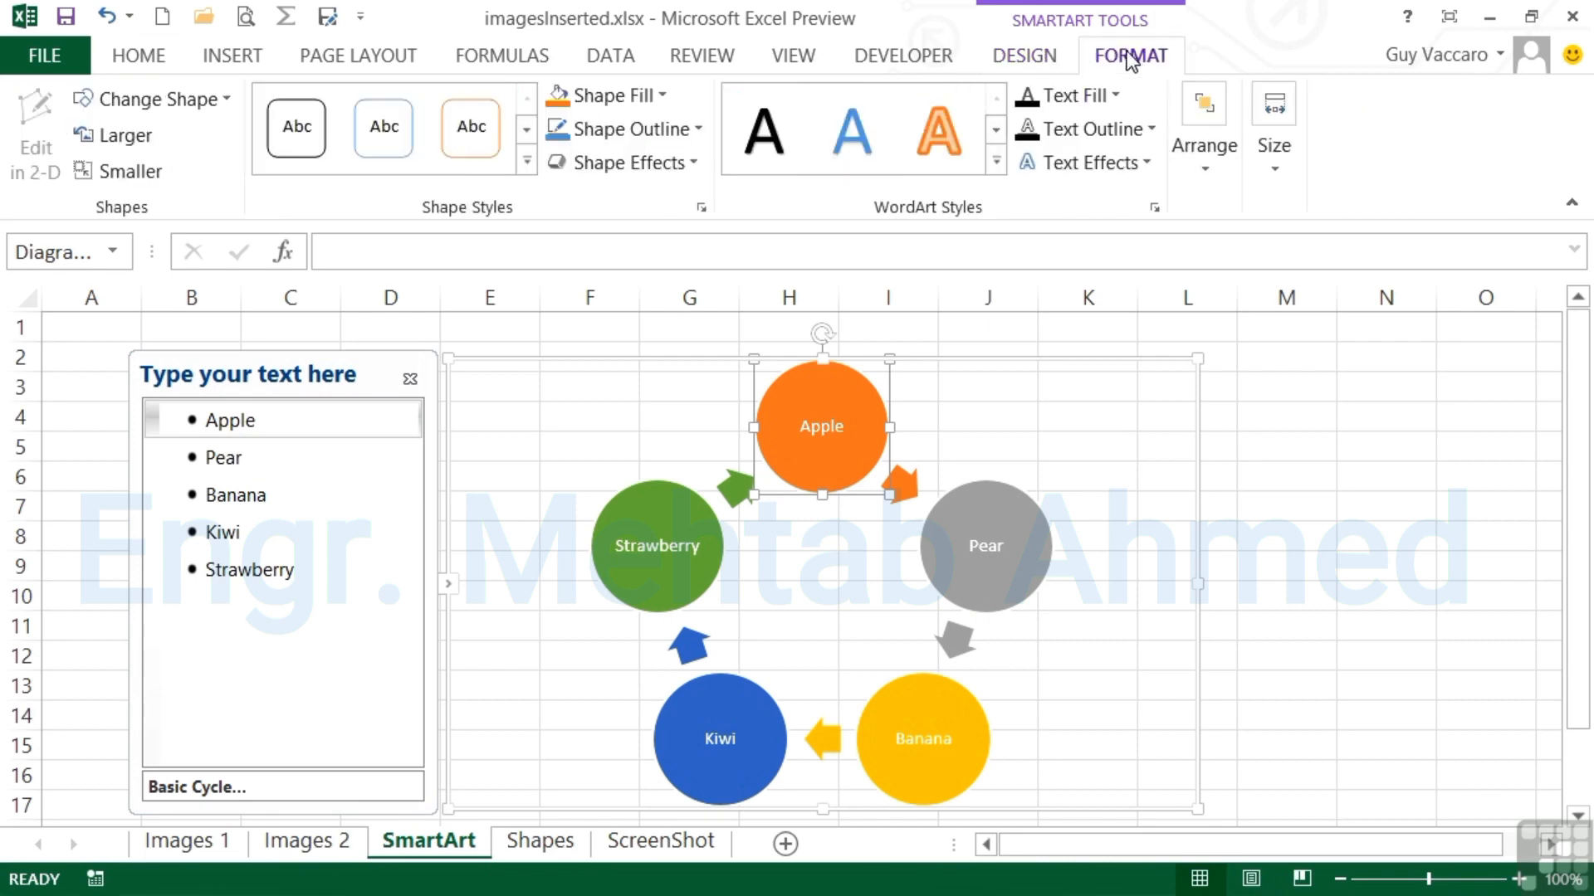
Step: Apply the backward-leaning perspective picture style with a shadow to the five-children picture on the Images 1 sheet
click(199, 841)
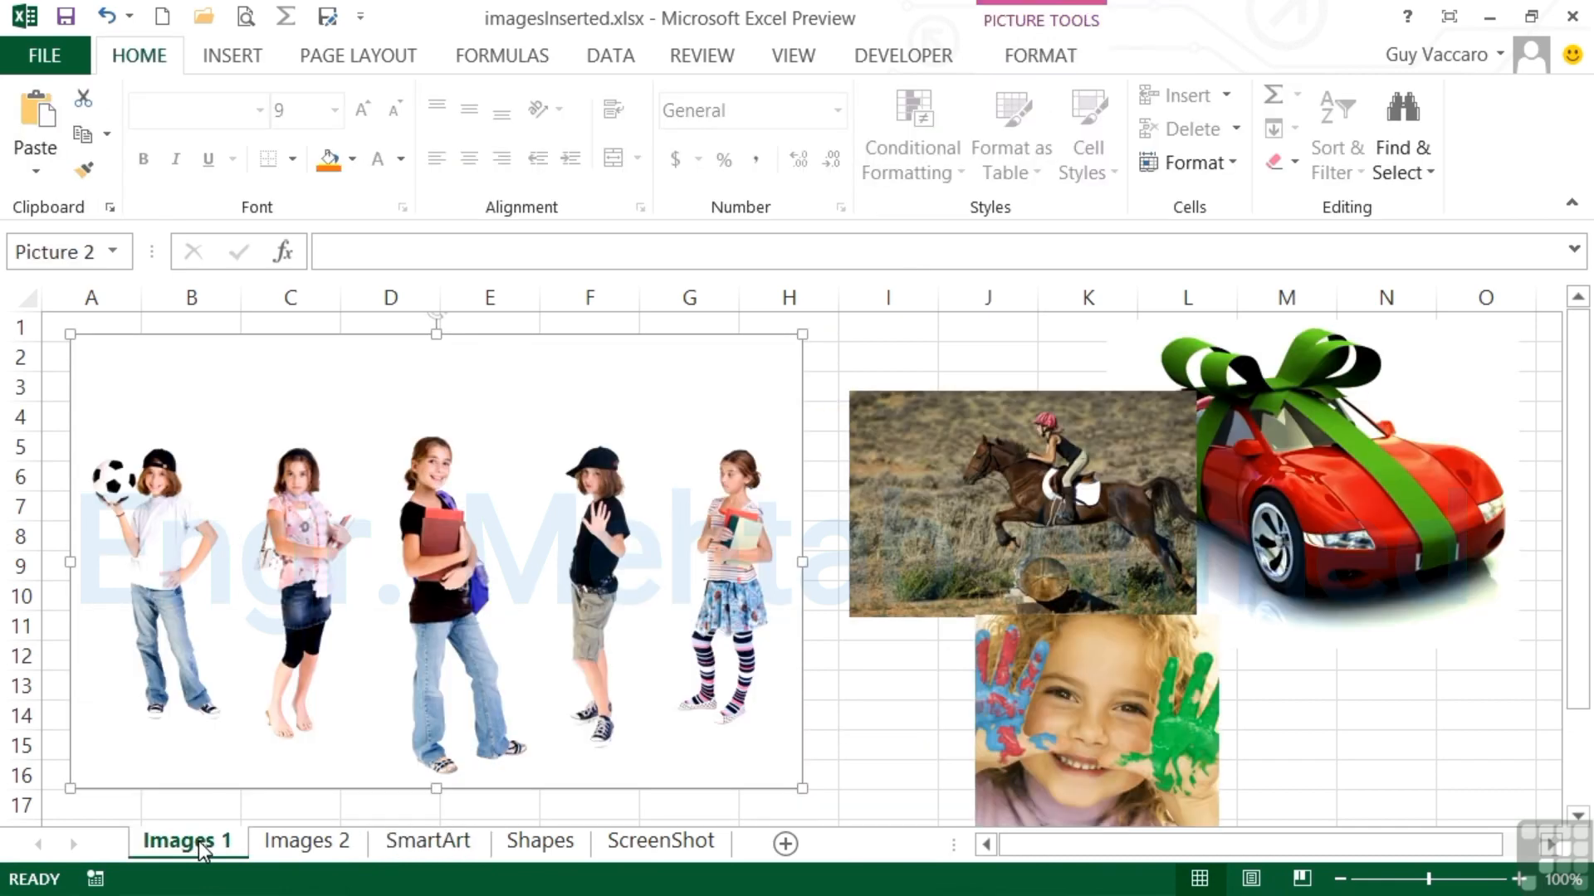
click(1047, 33)
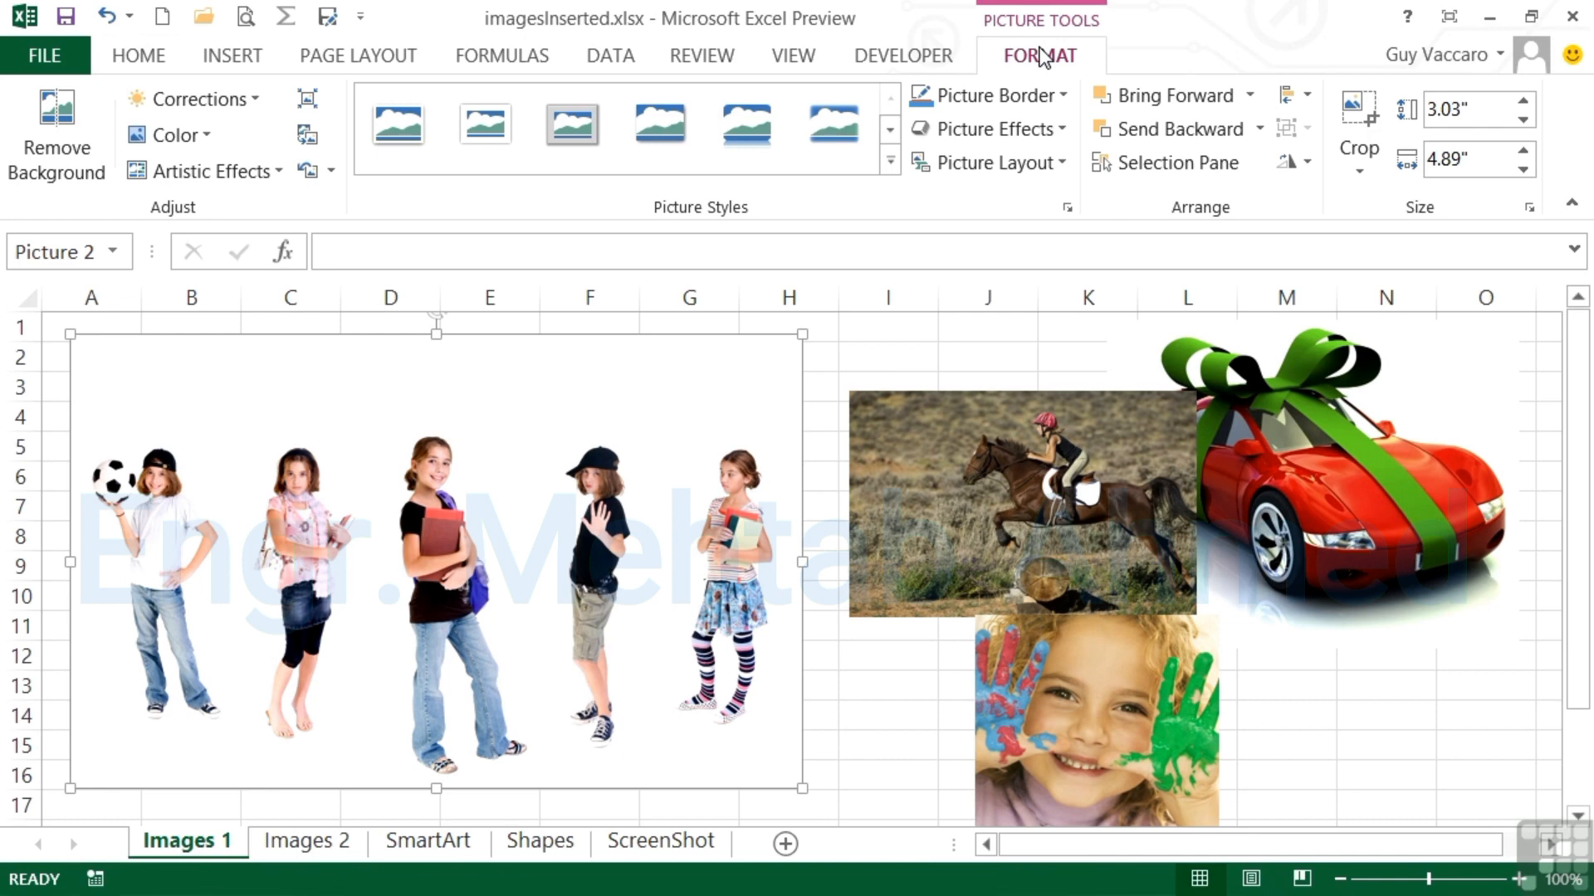
click(890, 162)
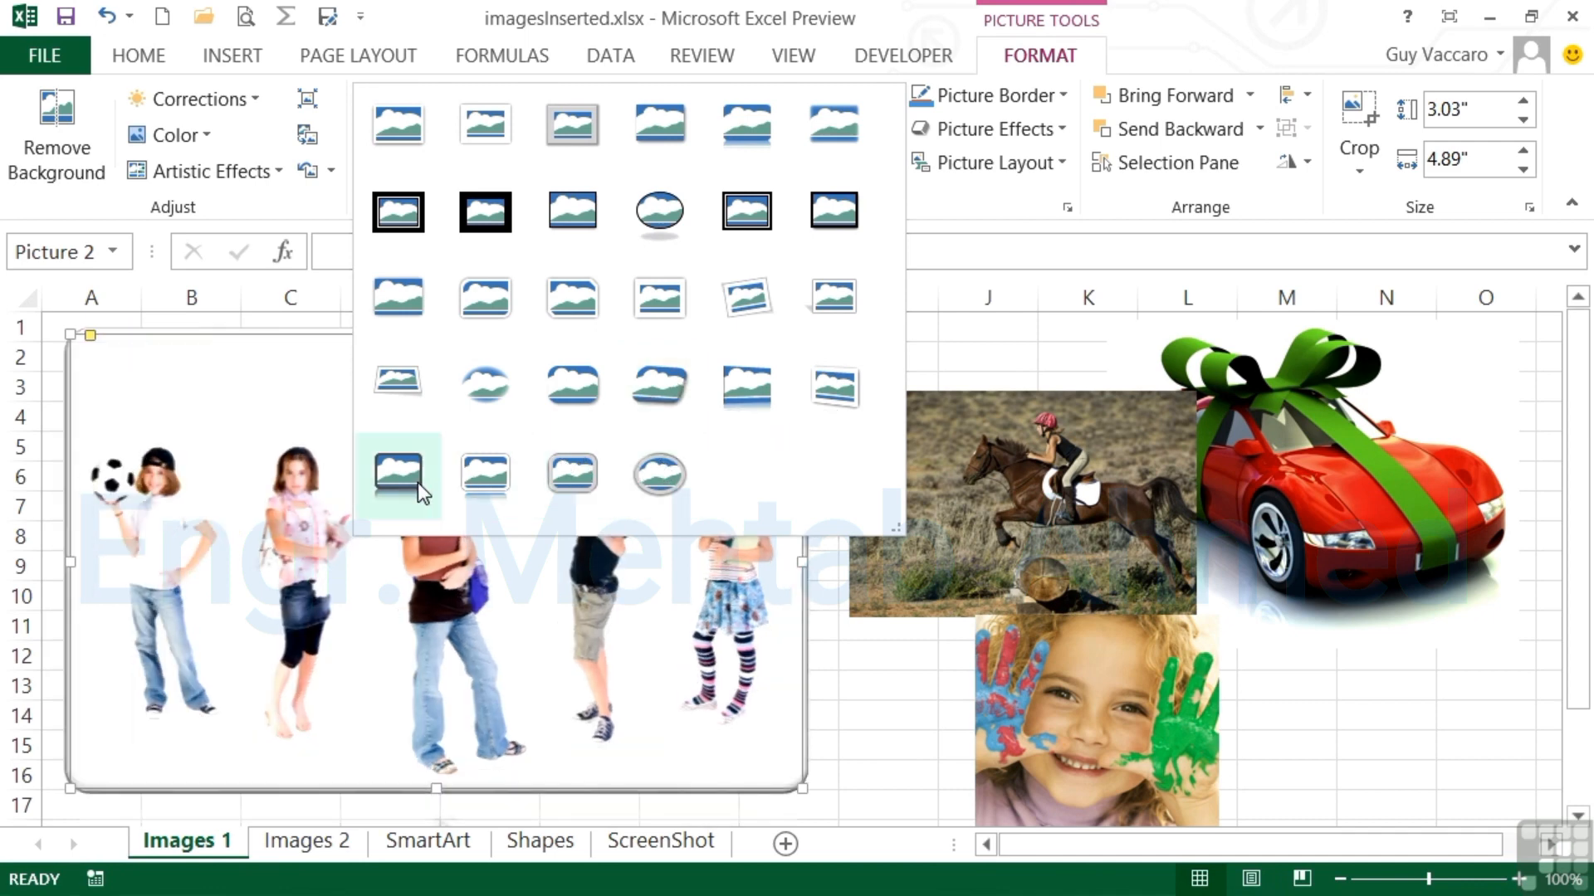
click(406, 387)
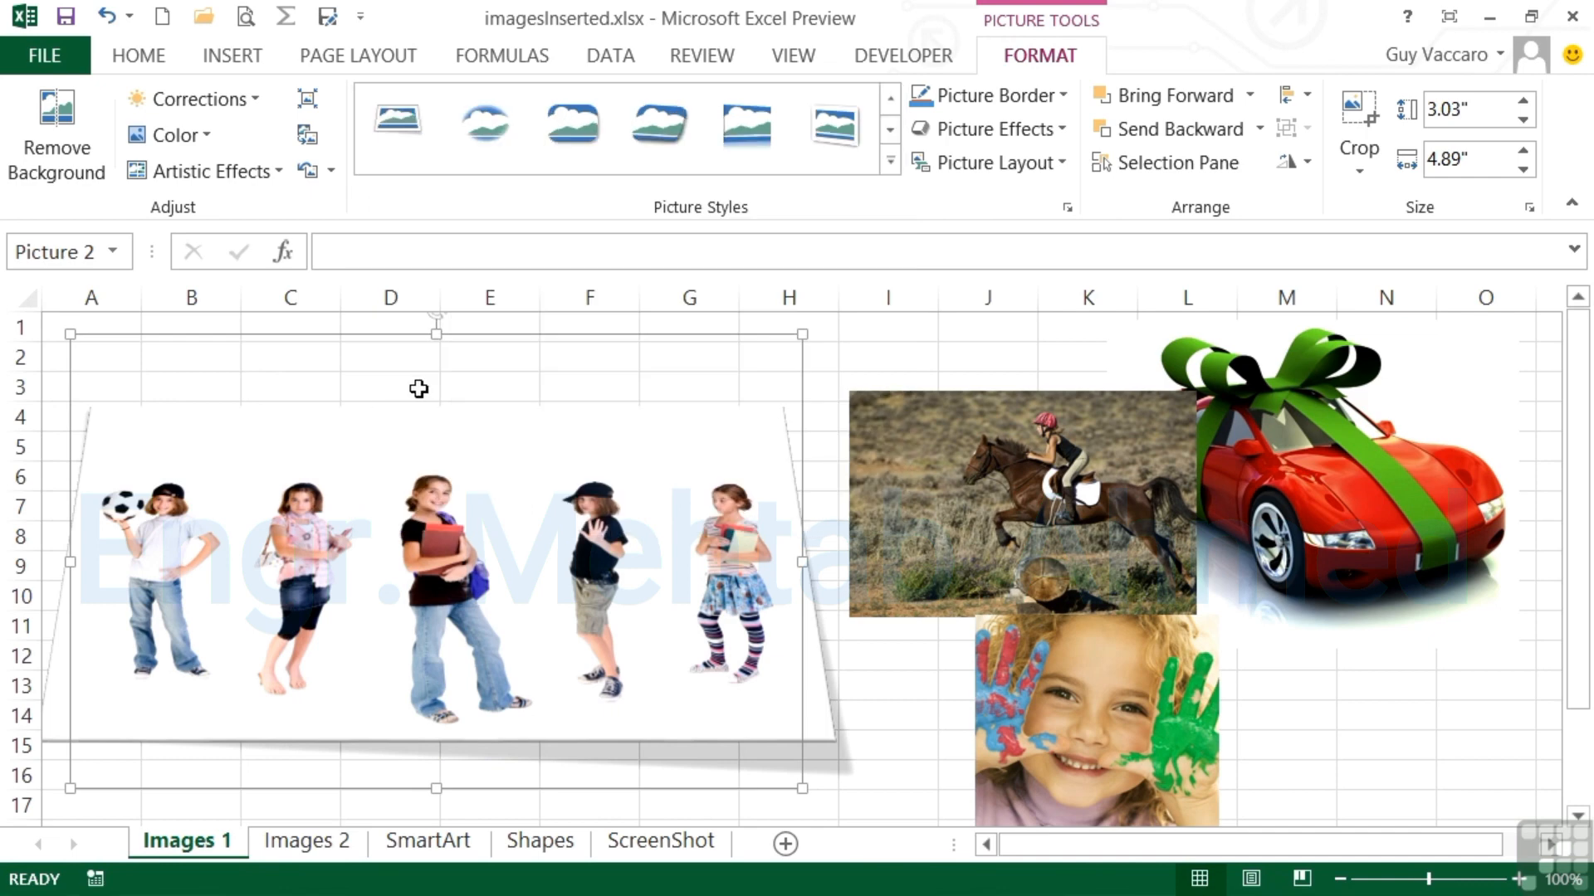
Step: Give the five-children picture a 6 pt border in the green theme color
click(1065, 98)
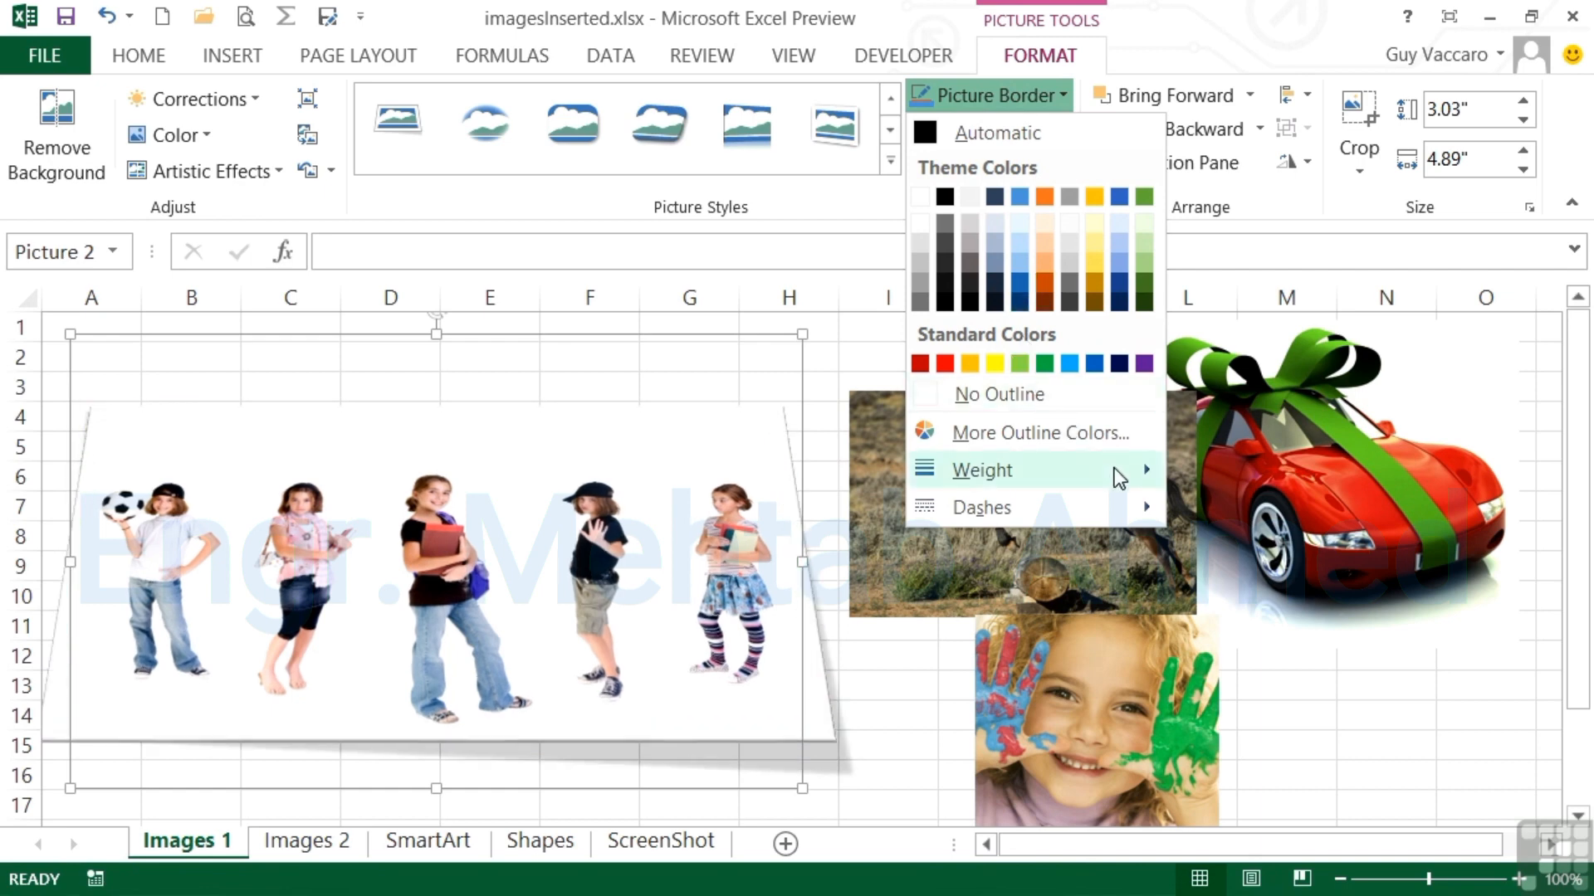
mouse_move(1113, 473)
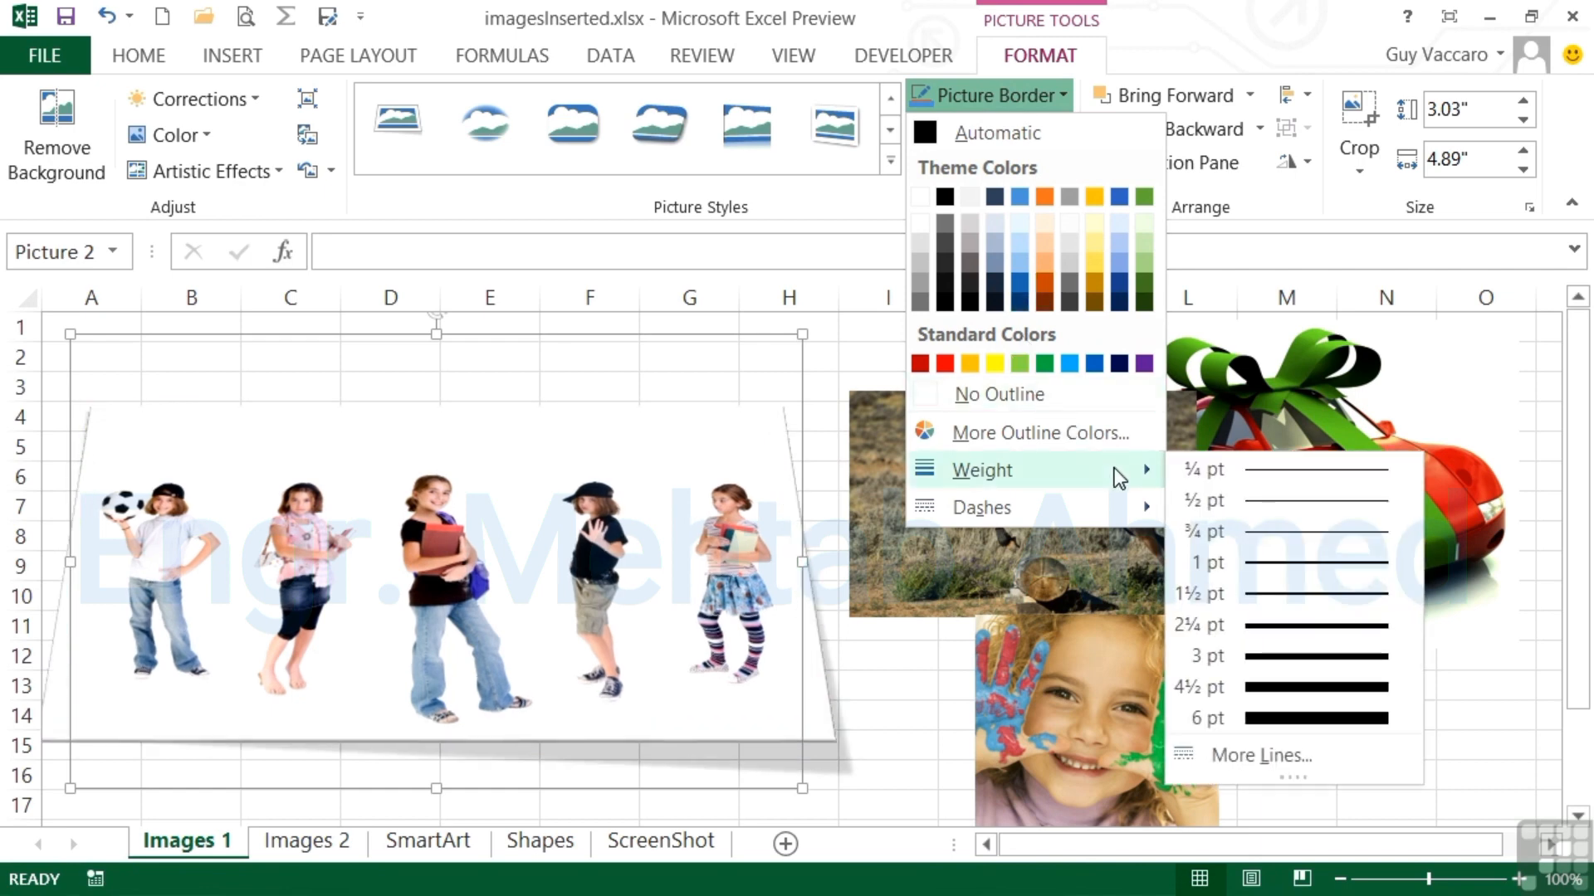
click(1267, 723)
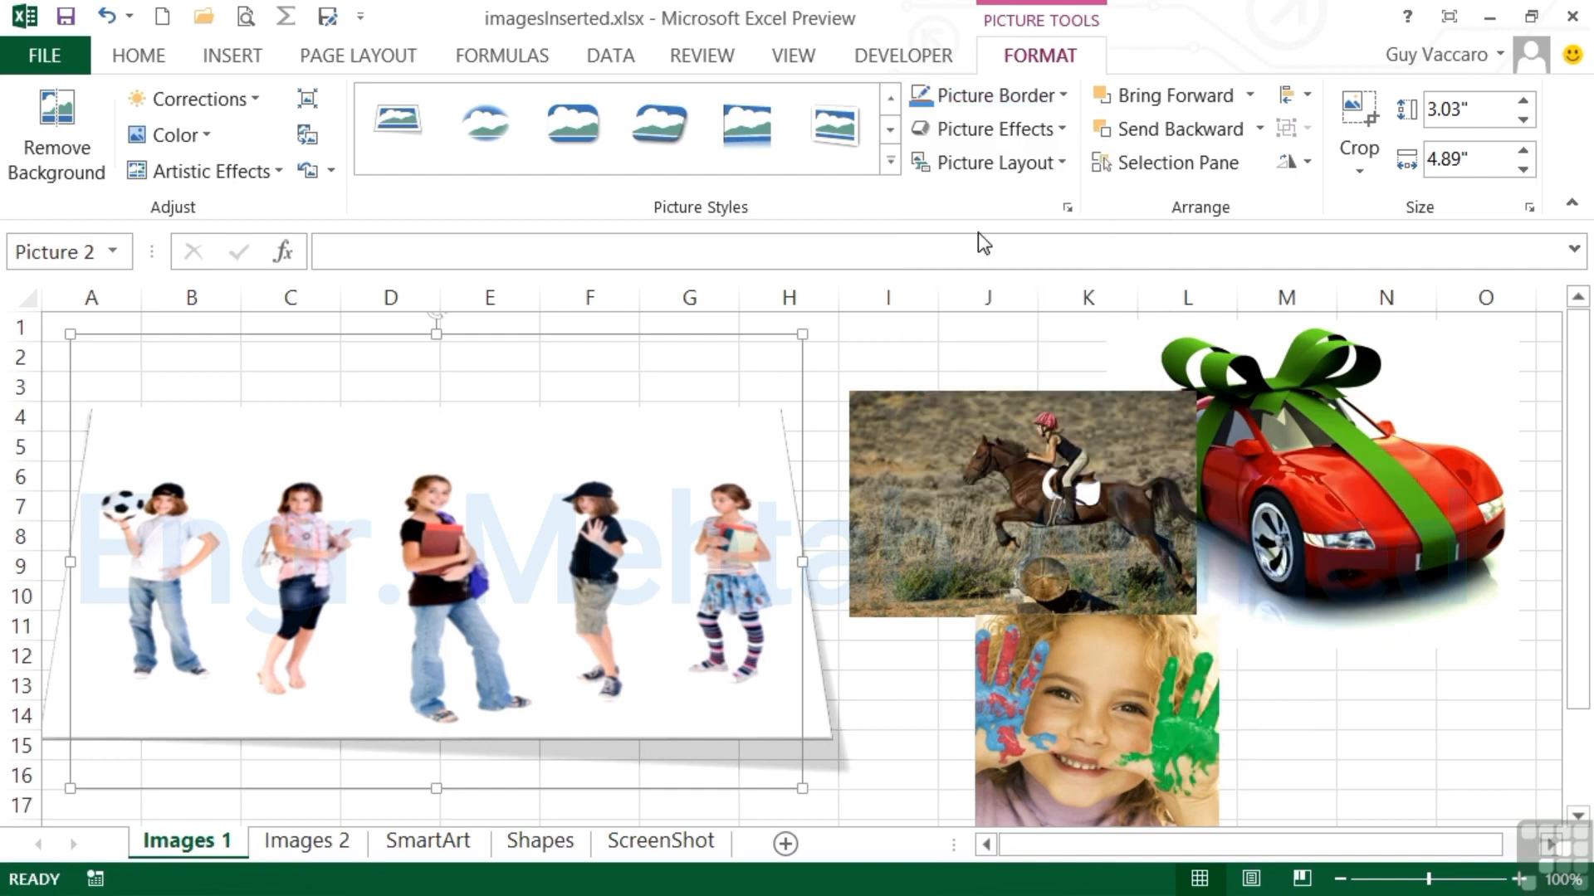
click(996, 96)
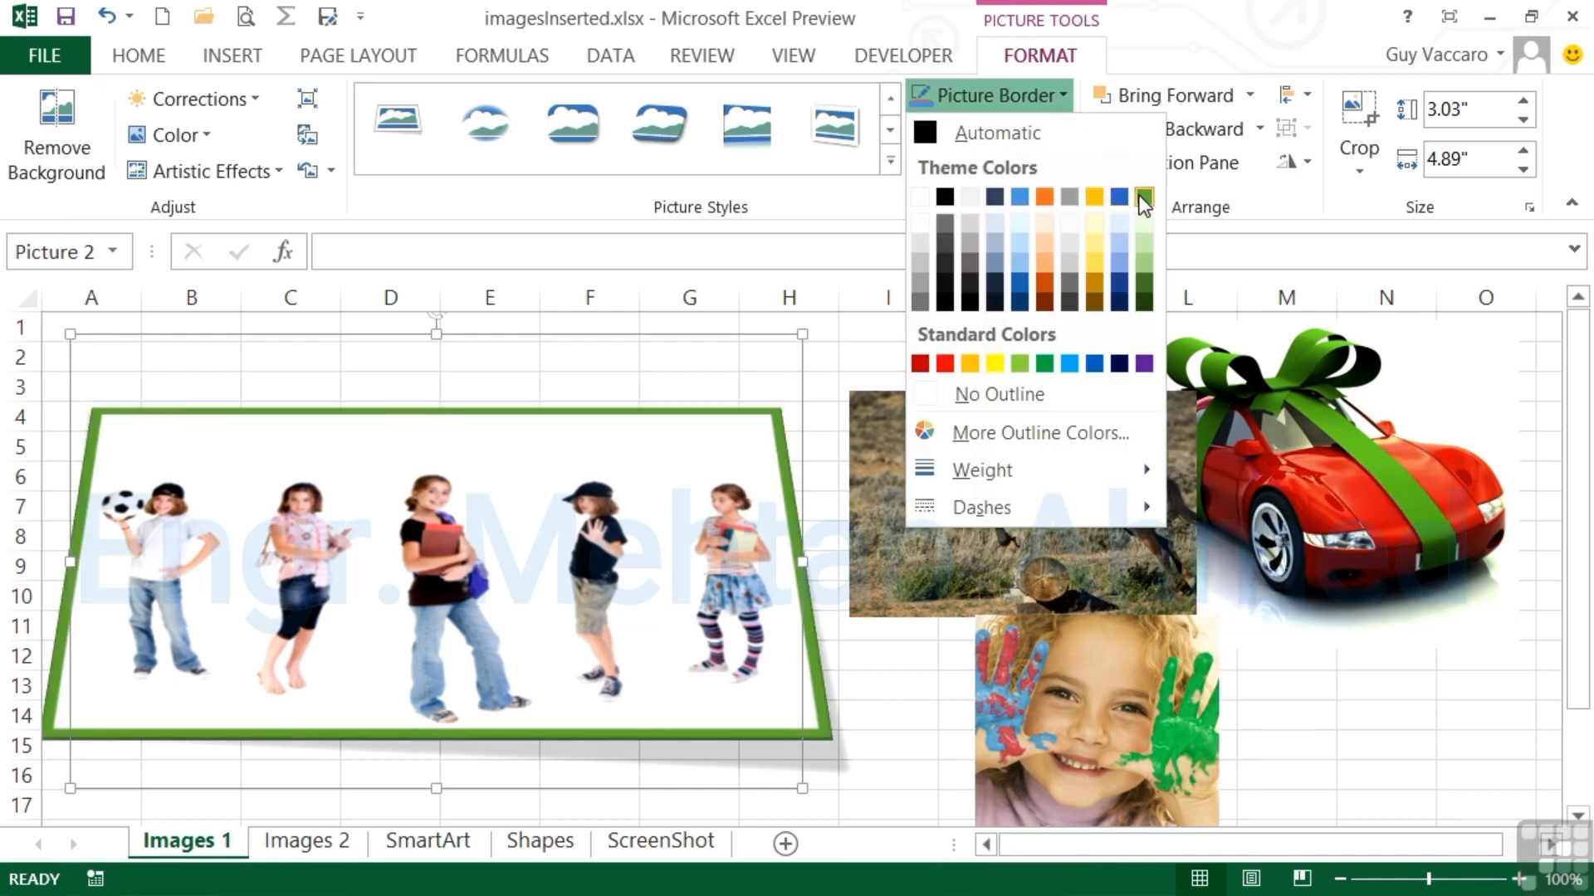
click(1140, 197)
Step: Preview shadow, reflection and bevel effects, and apply the parallel 3-D rotation preset immediately after Off Axis 1 Top to the picture
click(1061, 131)
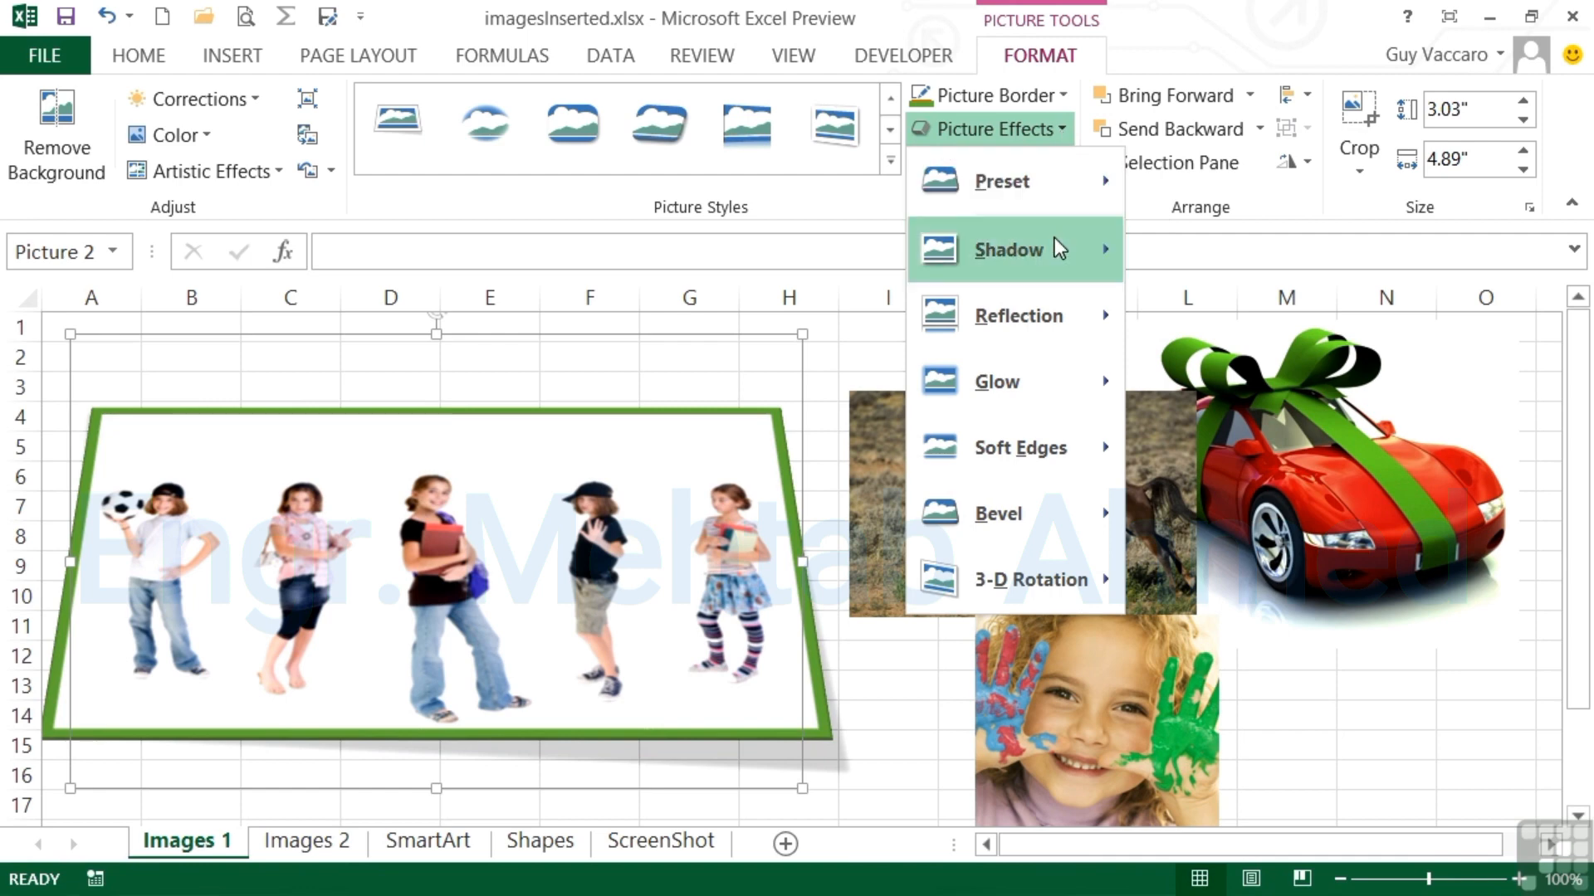
mouse_move(1054, 238)
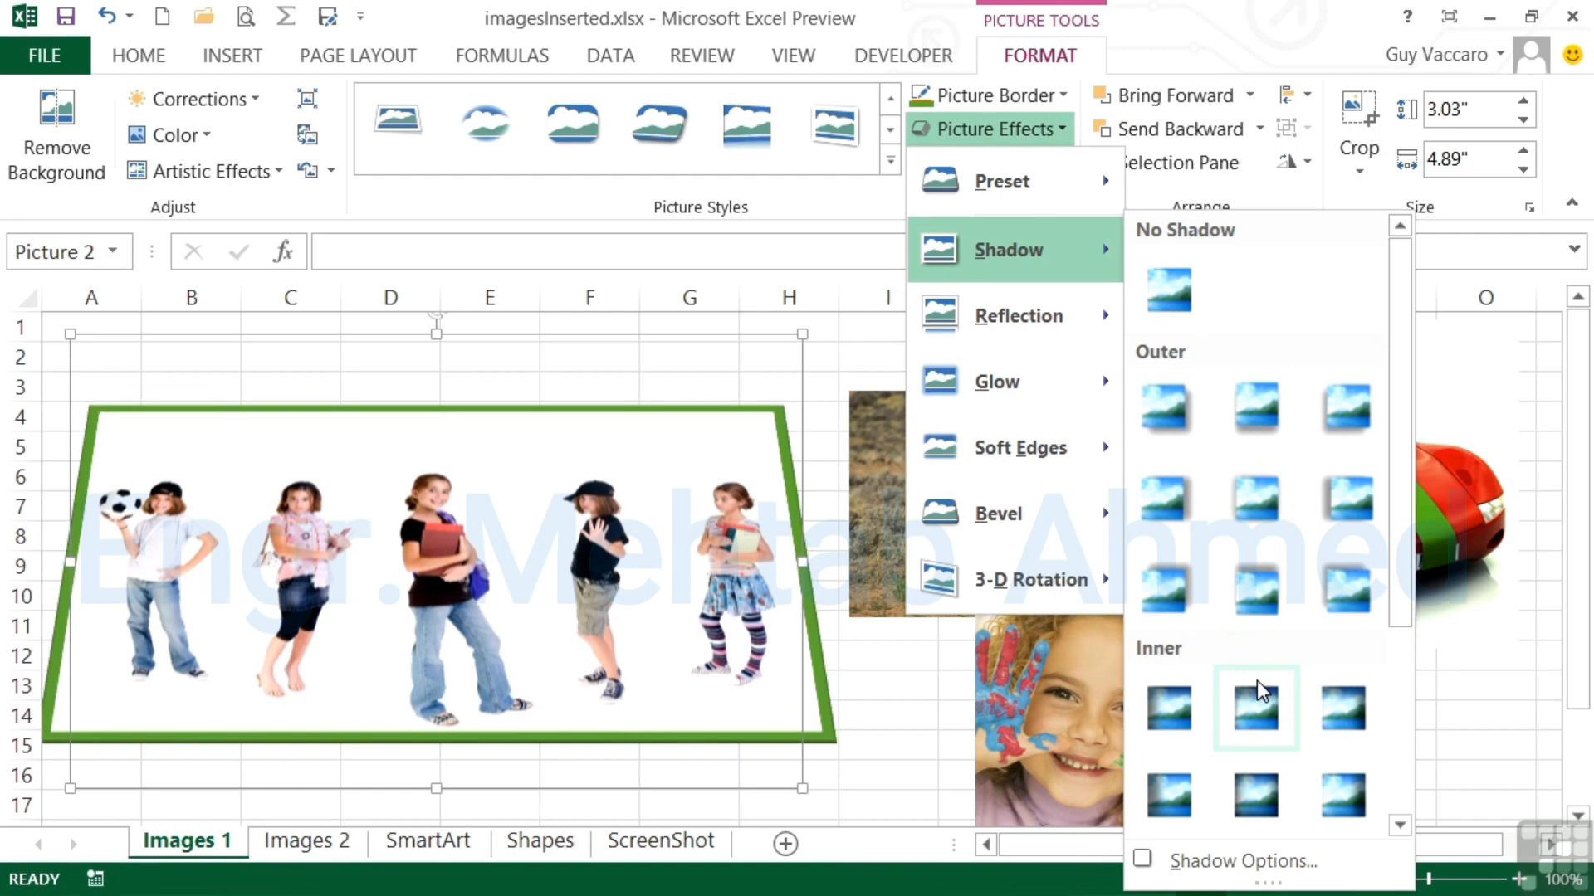
click(1394, 694)
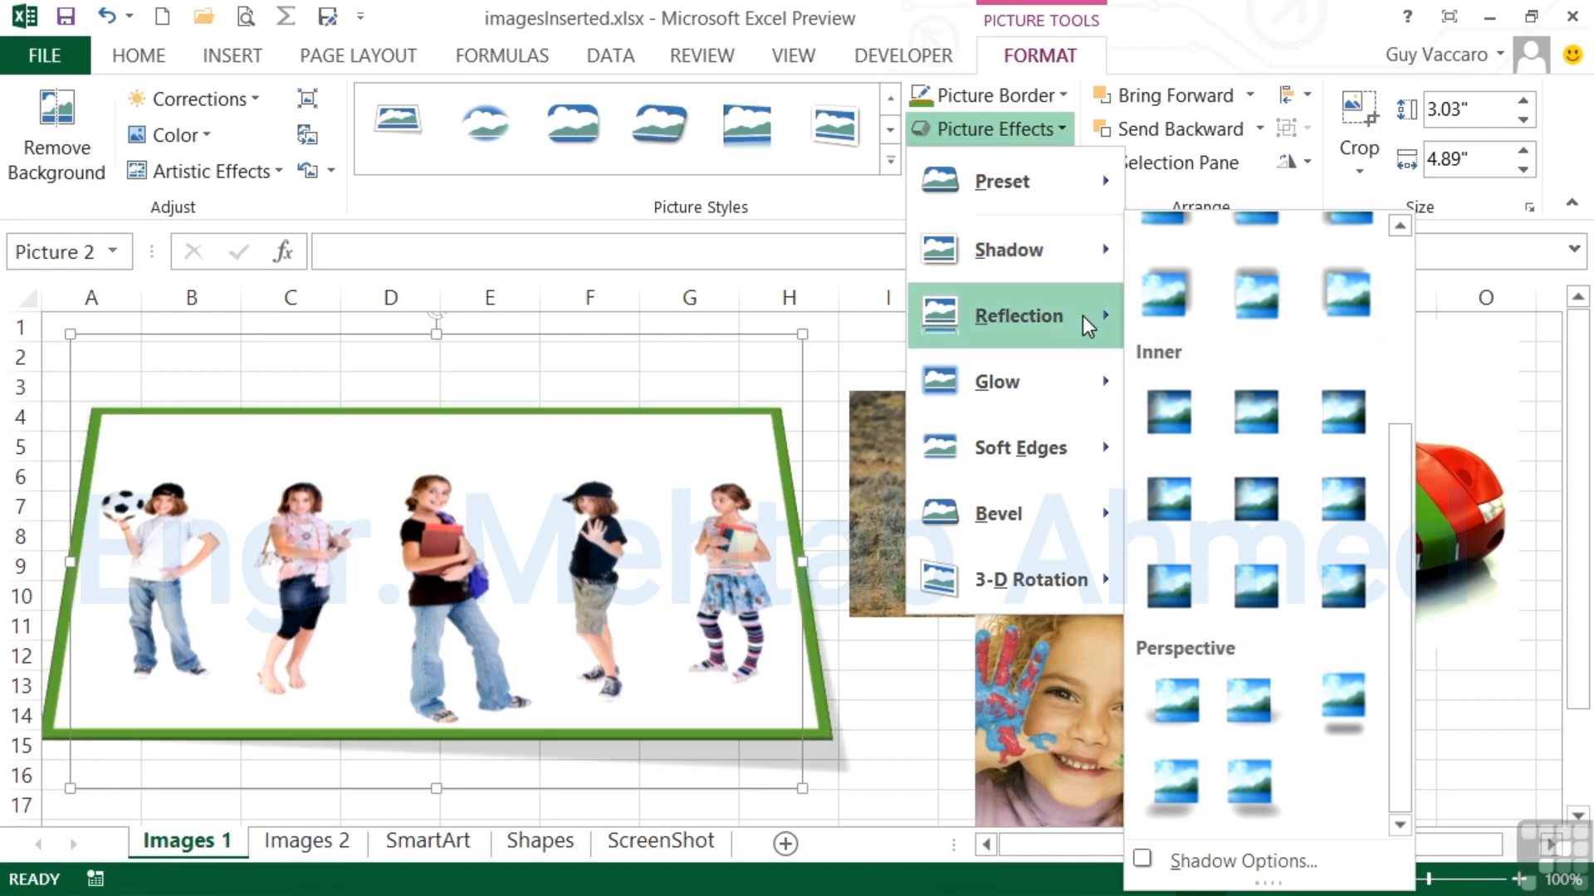
mouse_move(1083, 317)
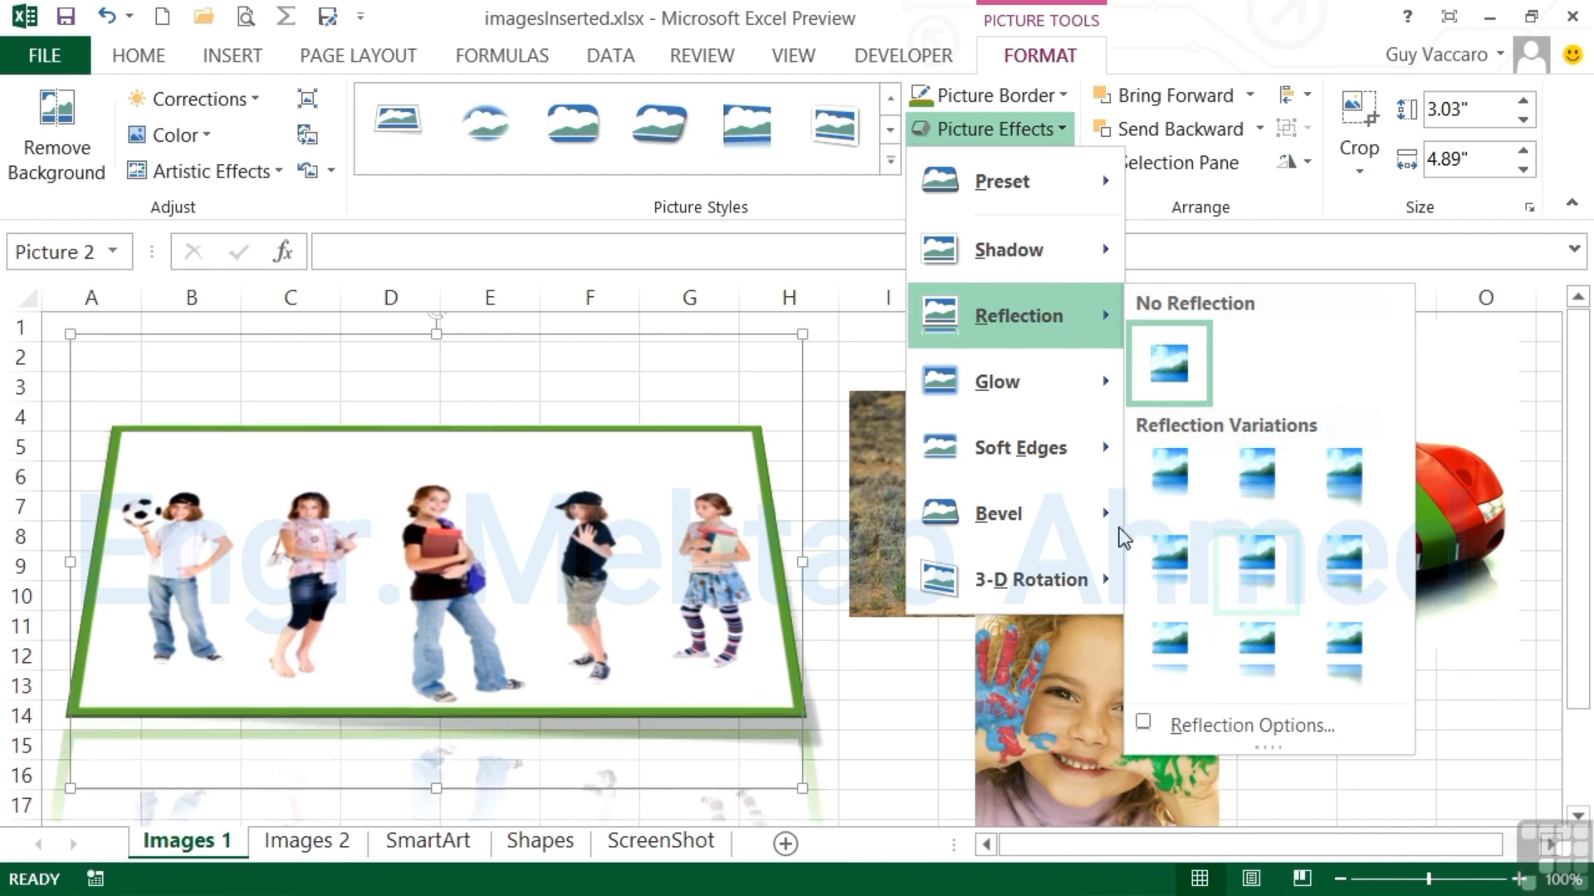
mouse_move(1084, 525)
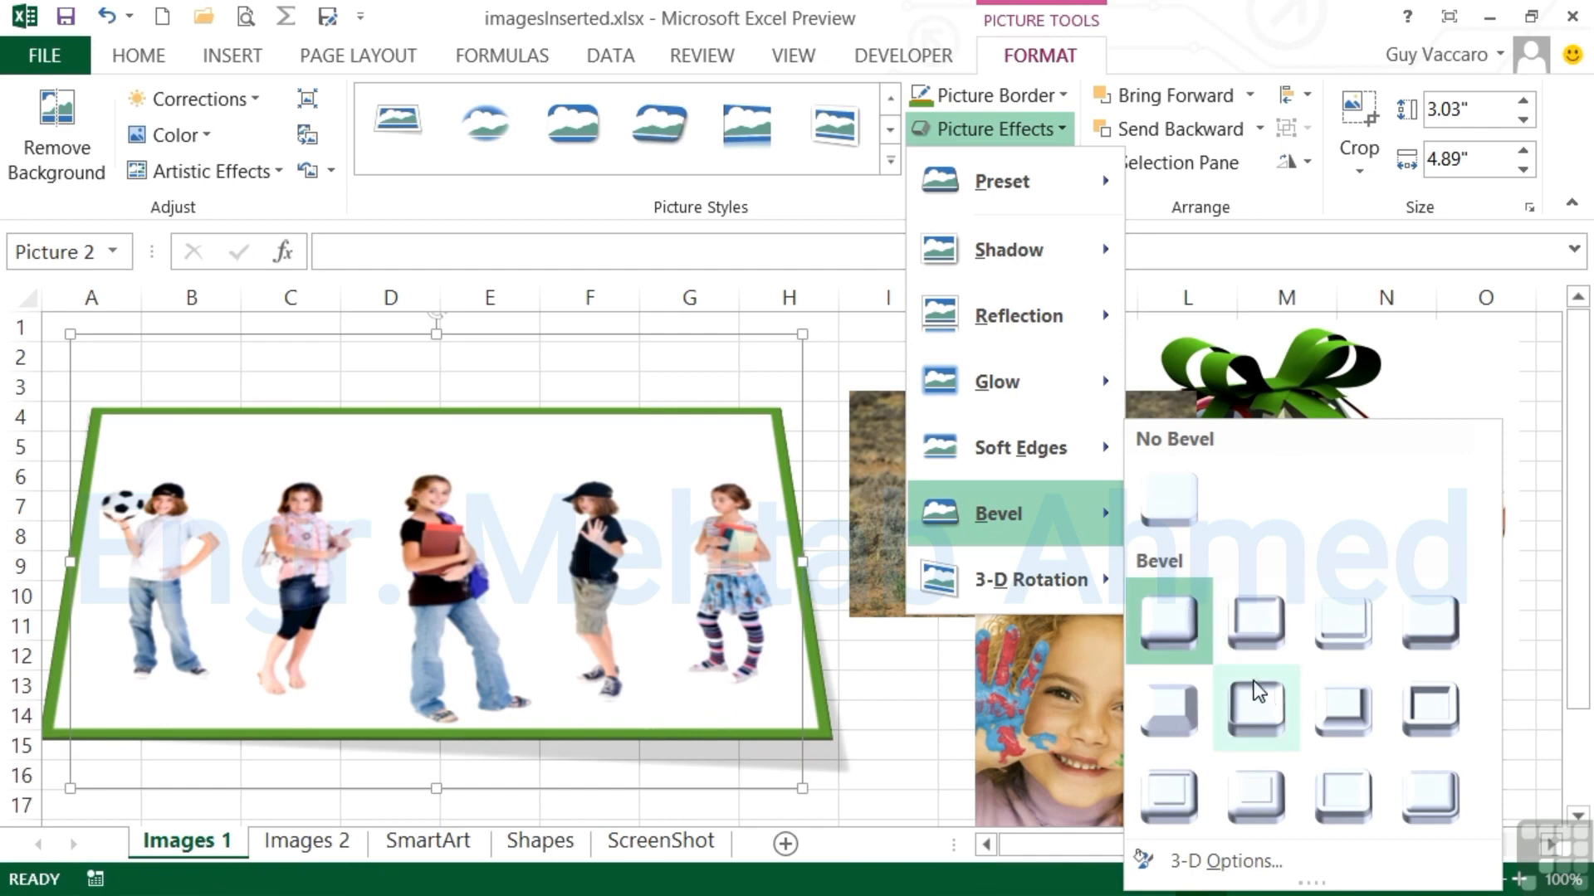
mouse_move(1039, 586)
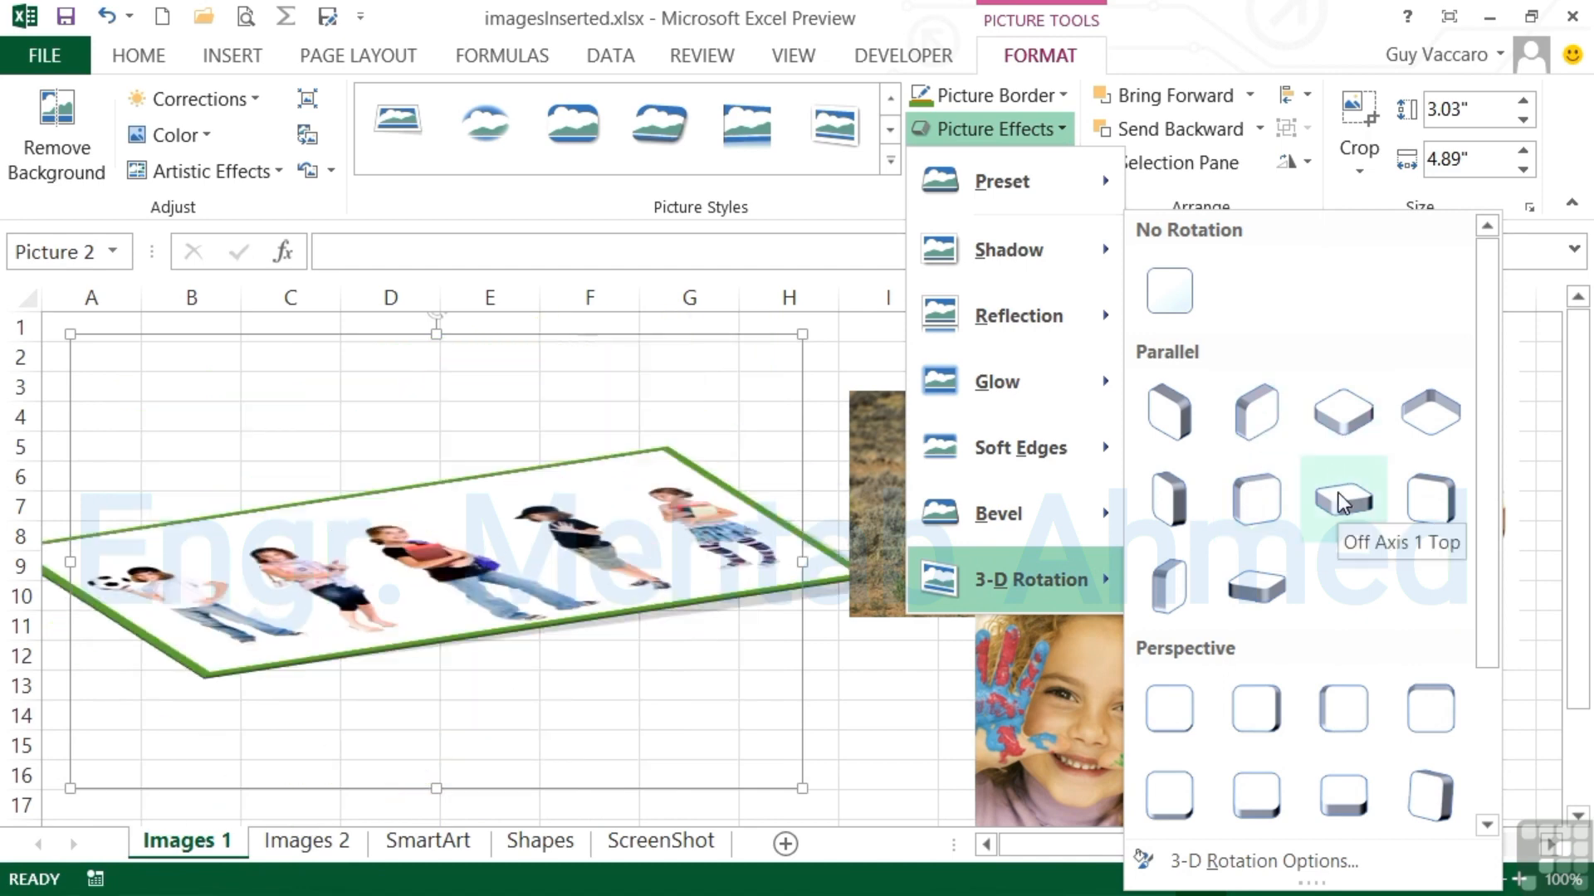
click(1429, 508)
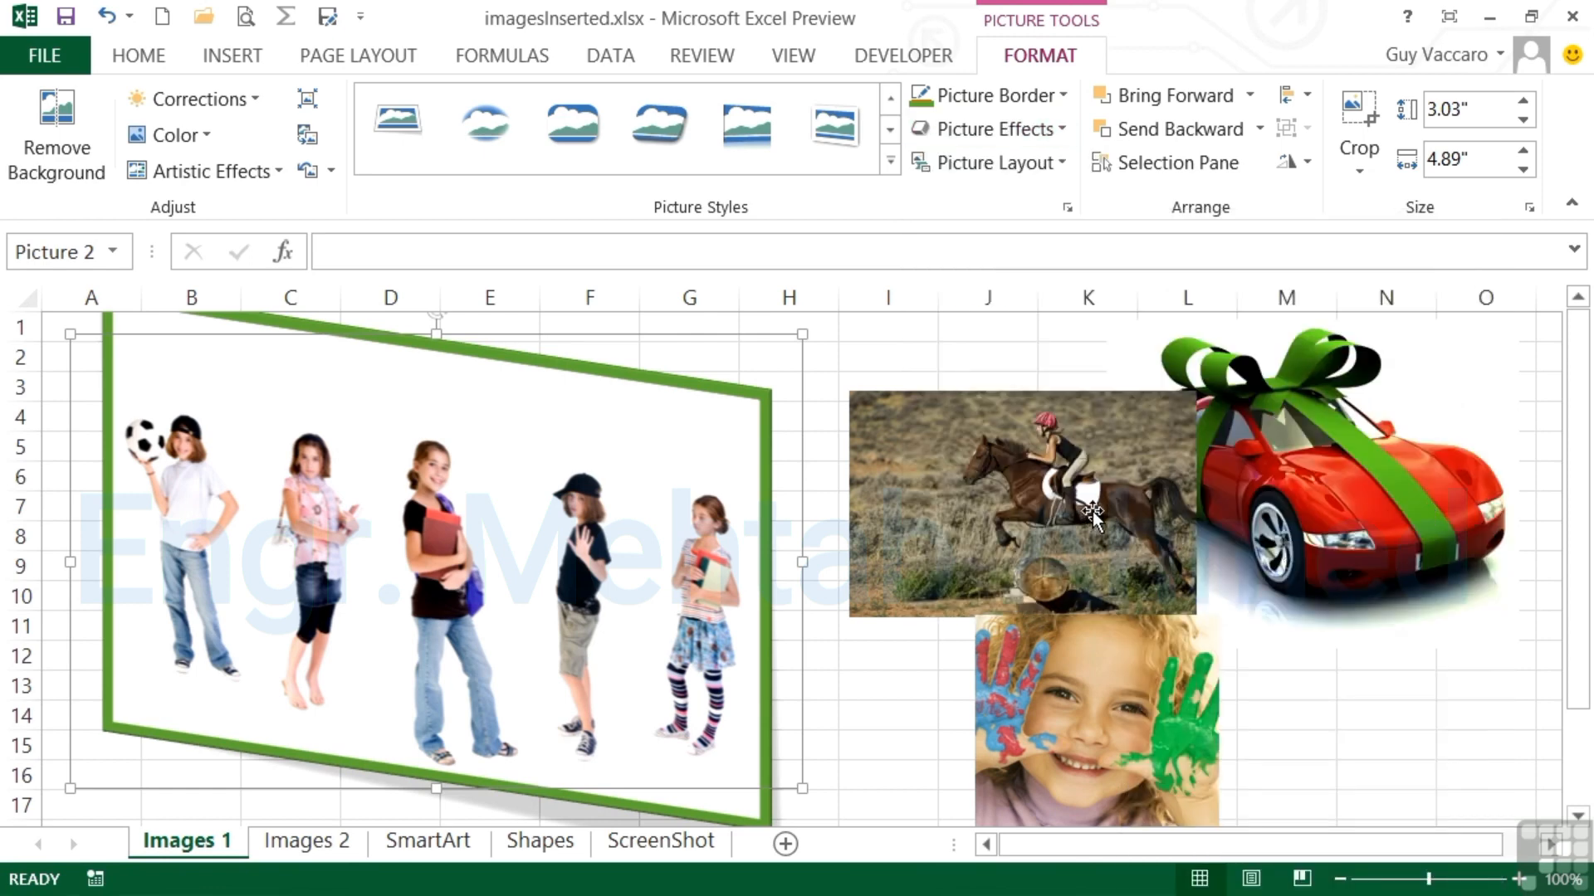
Step: Crop the picture to about 2.56" high by 2.83" wide, cutting off both outermost children and the blank strip above
click(1371, 171)
click(1396, 212)
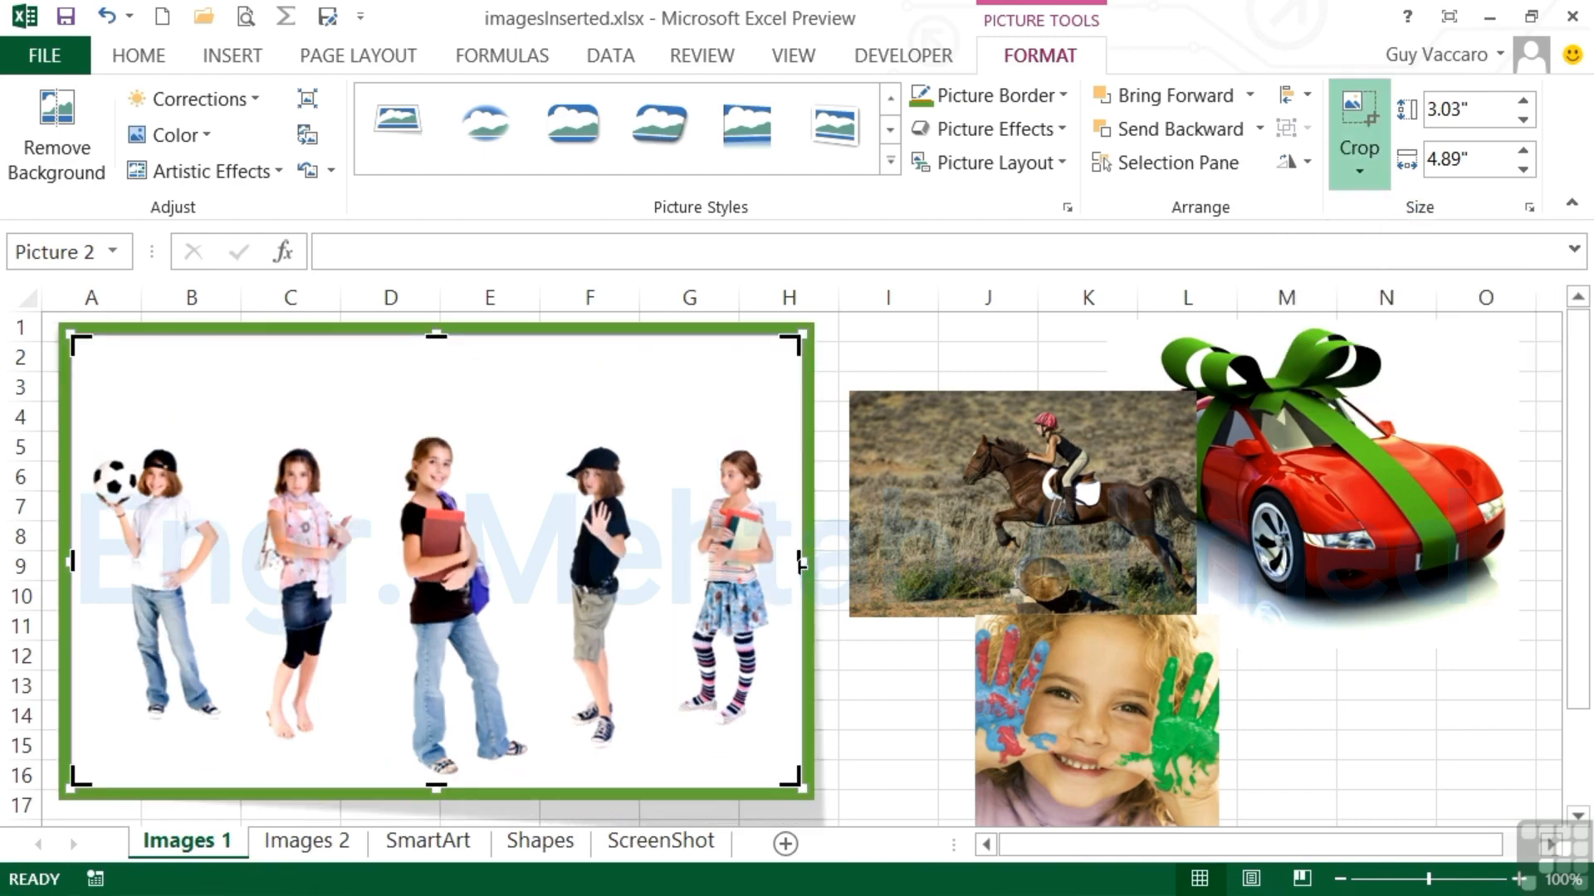
drag(799, 563, 655, 566)
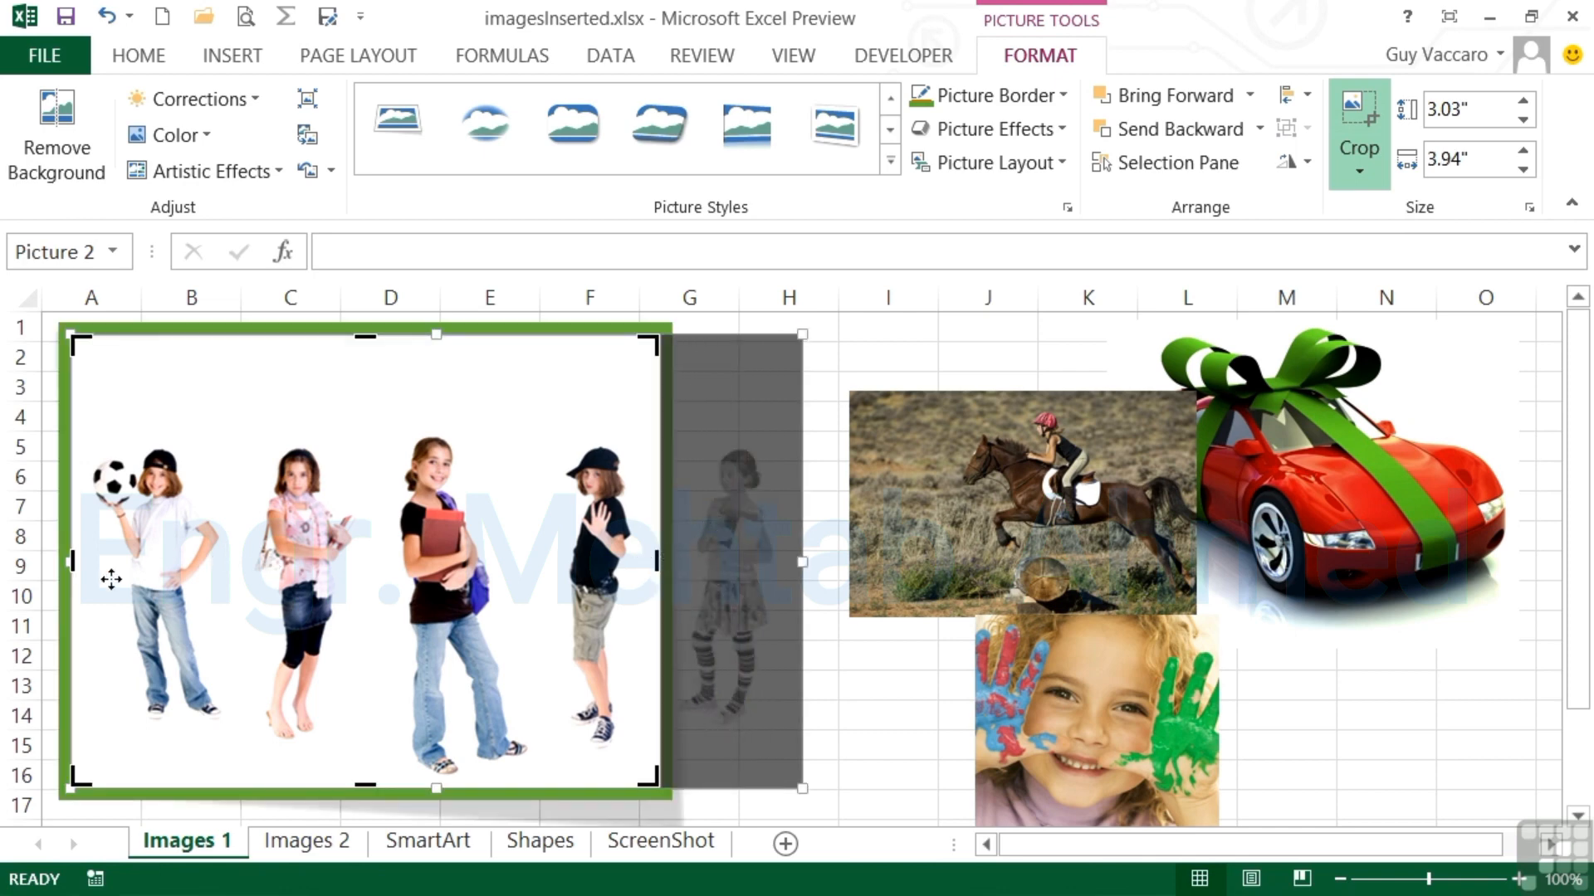
drag(73, 561, 245, 569)
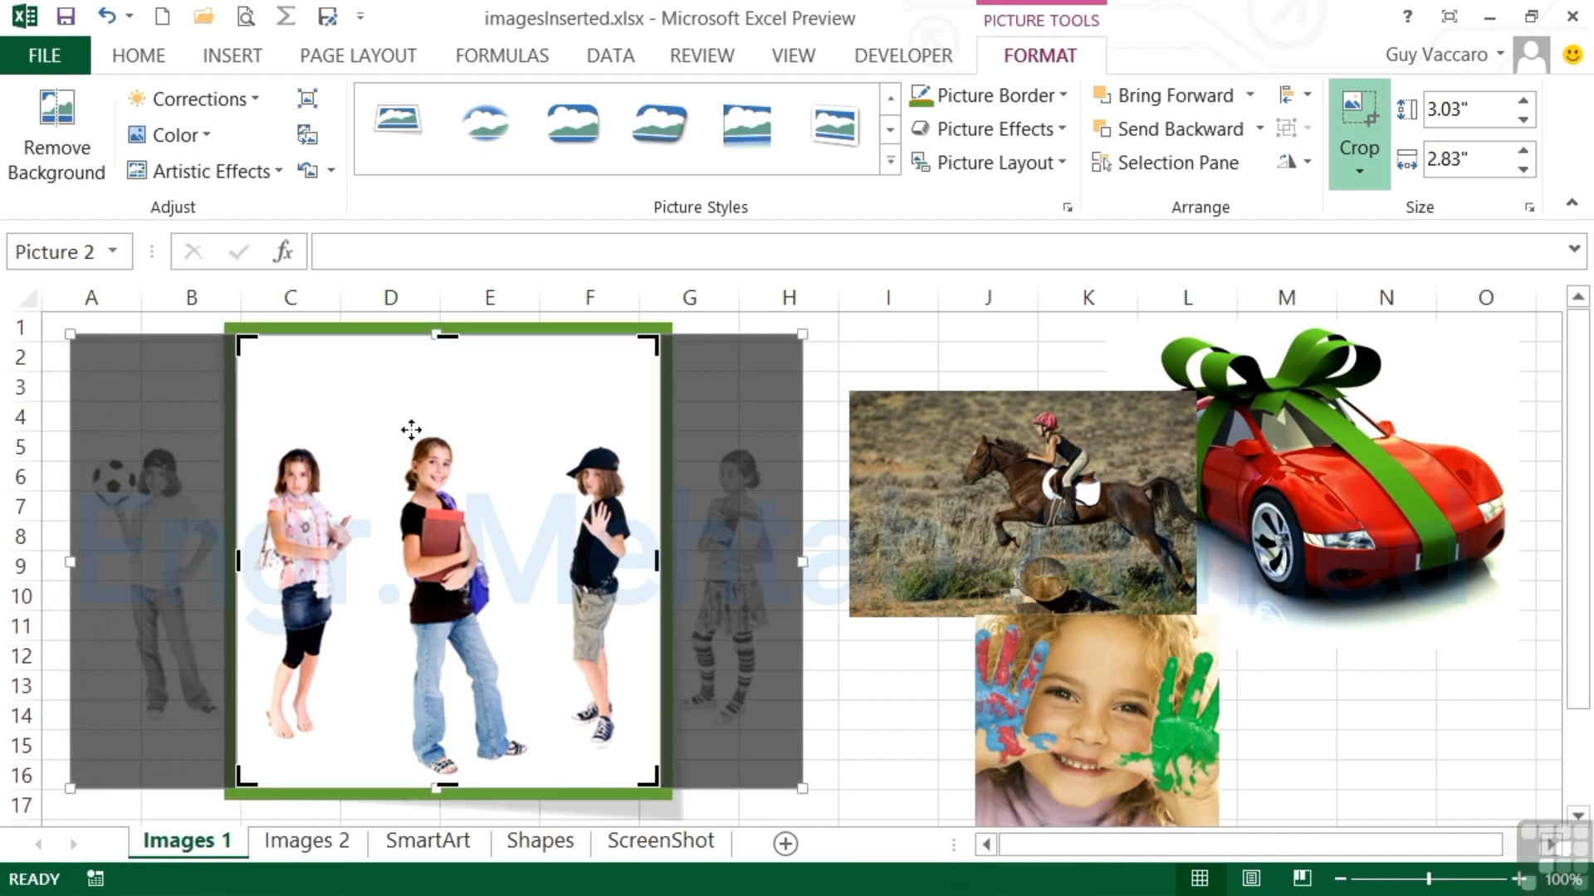
drag(446, 336, 446, 407)
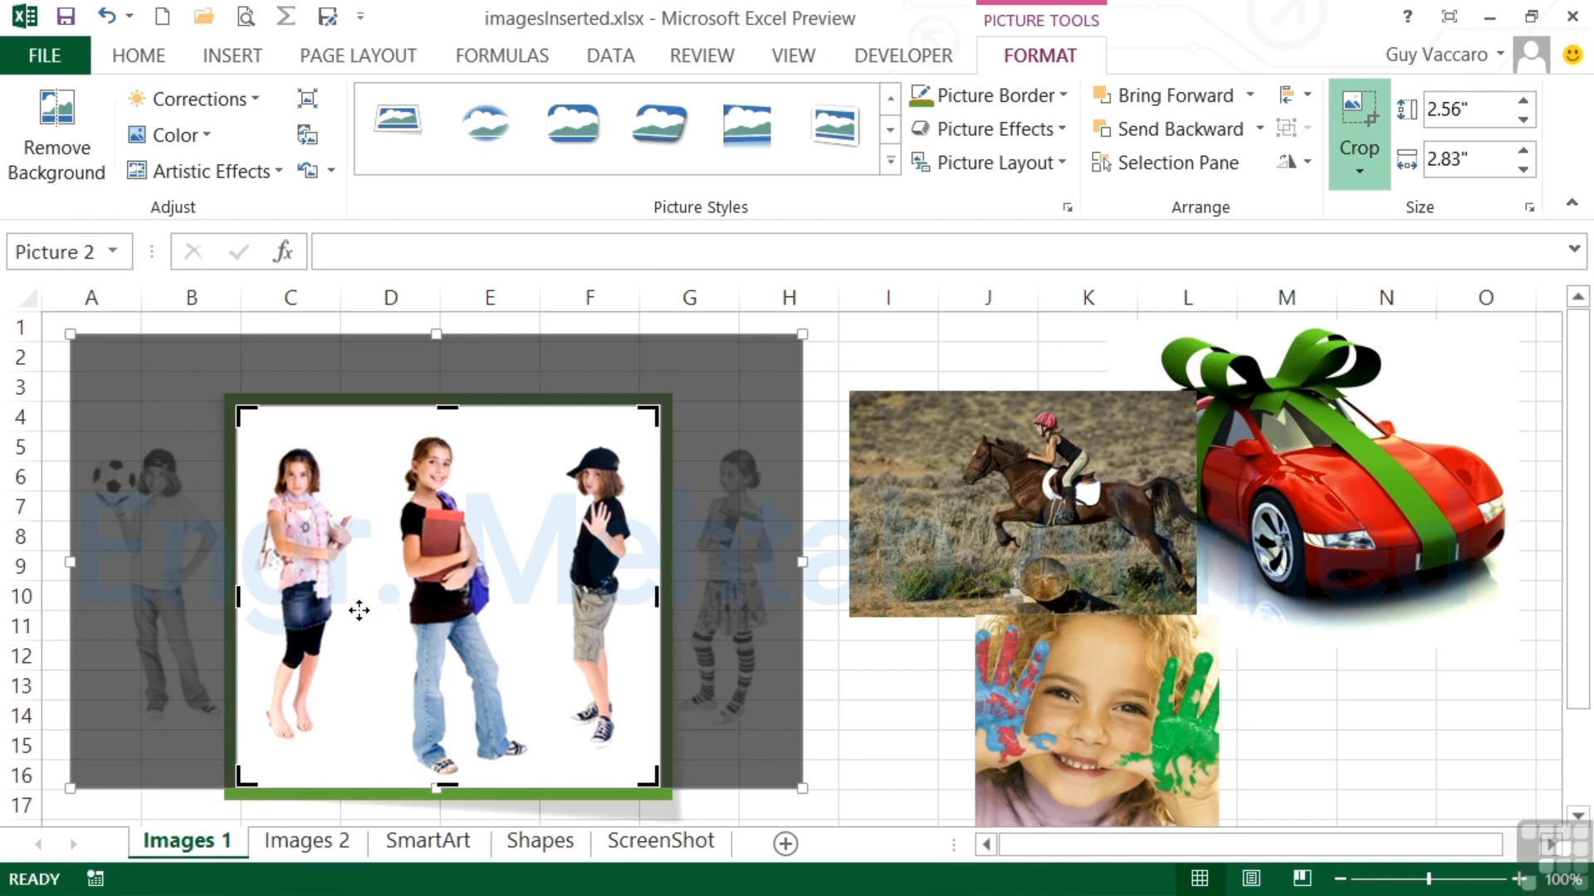
click(1363, 118)
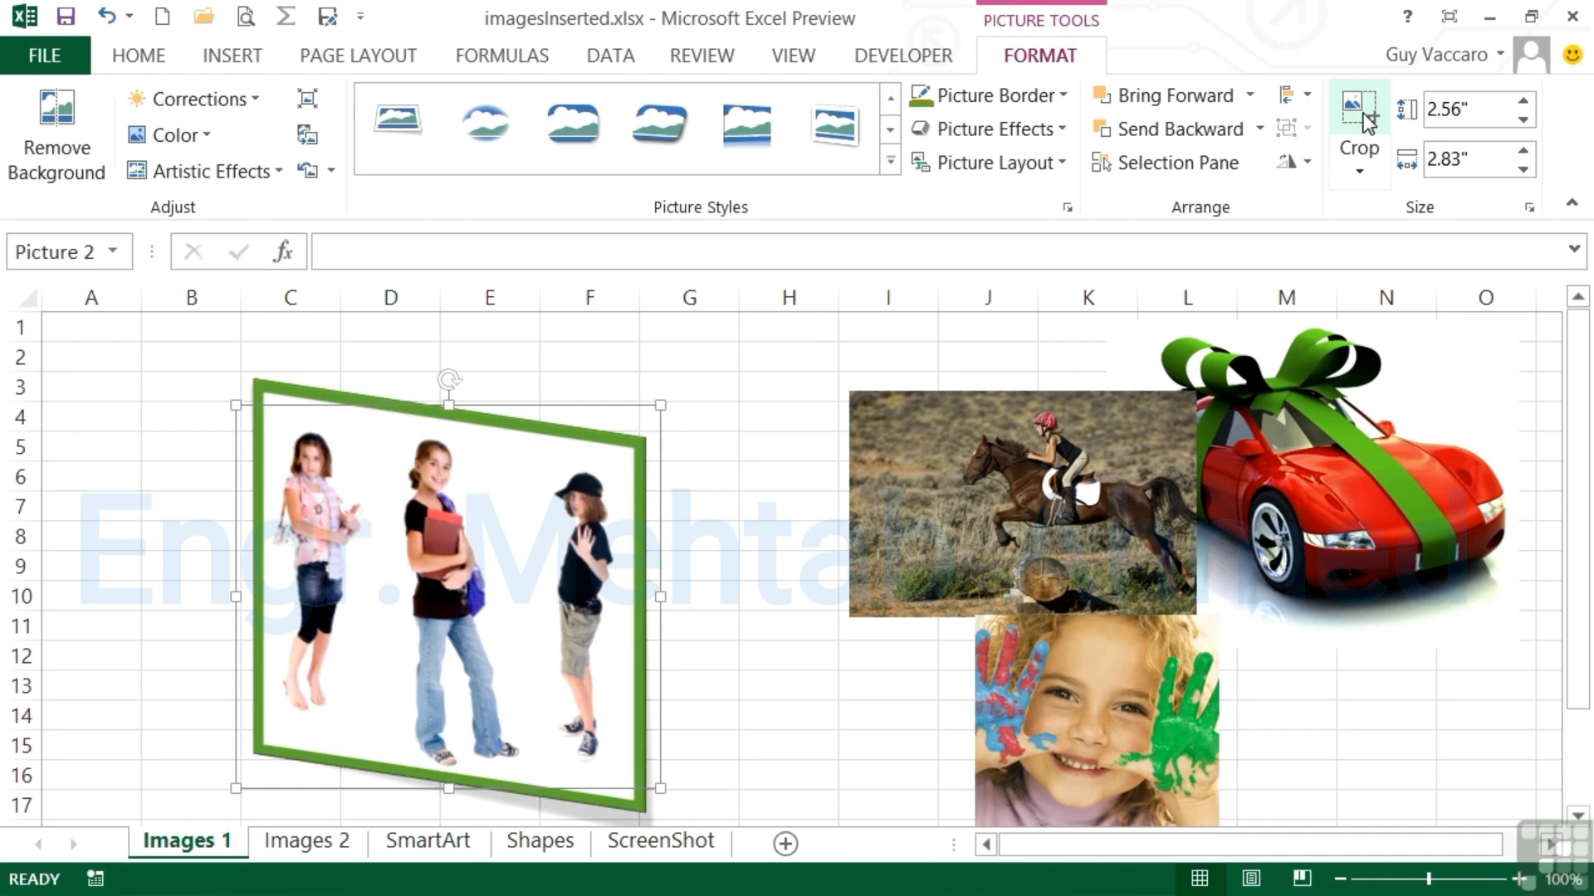
Step: Preview the rotate and flip options on the cropped picture
click(1306, 163)
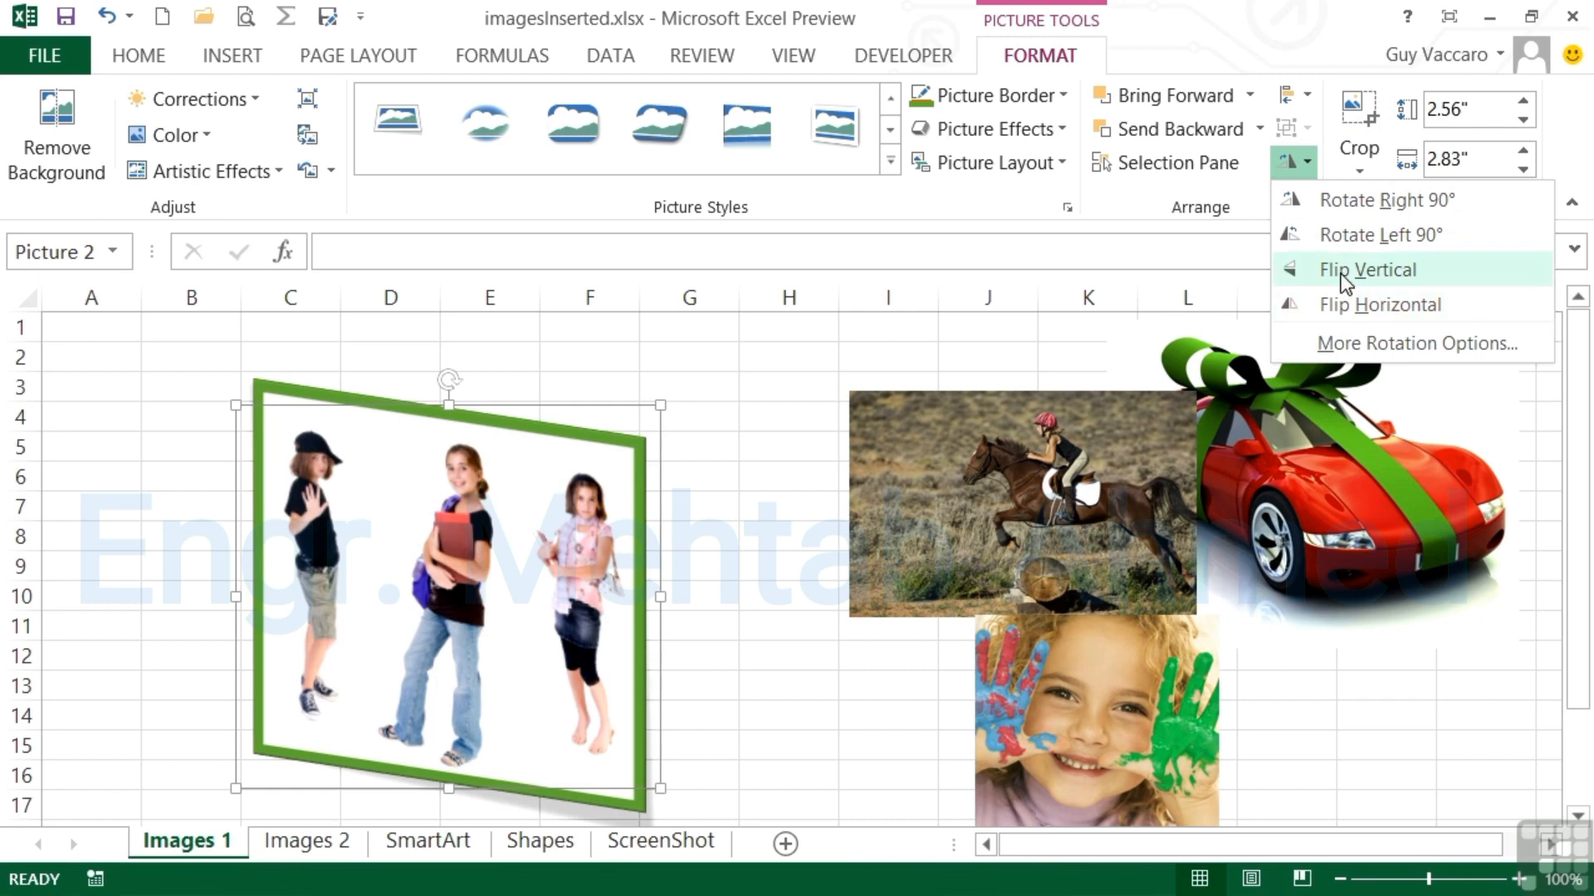
click(1351, 211)
Step: Set the picture's color saturation to 0% and recolor it with the dark blue accent variation
click(176, 135)
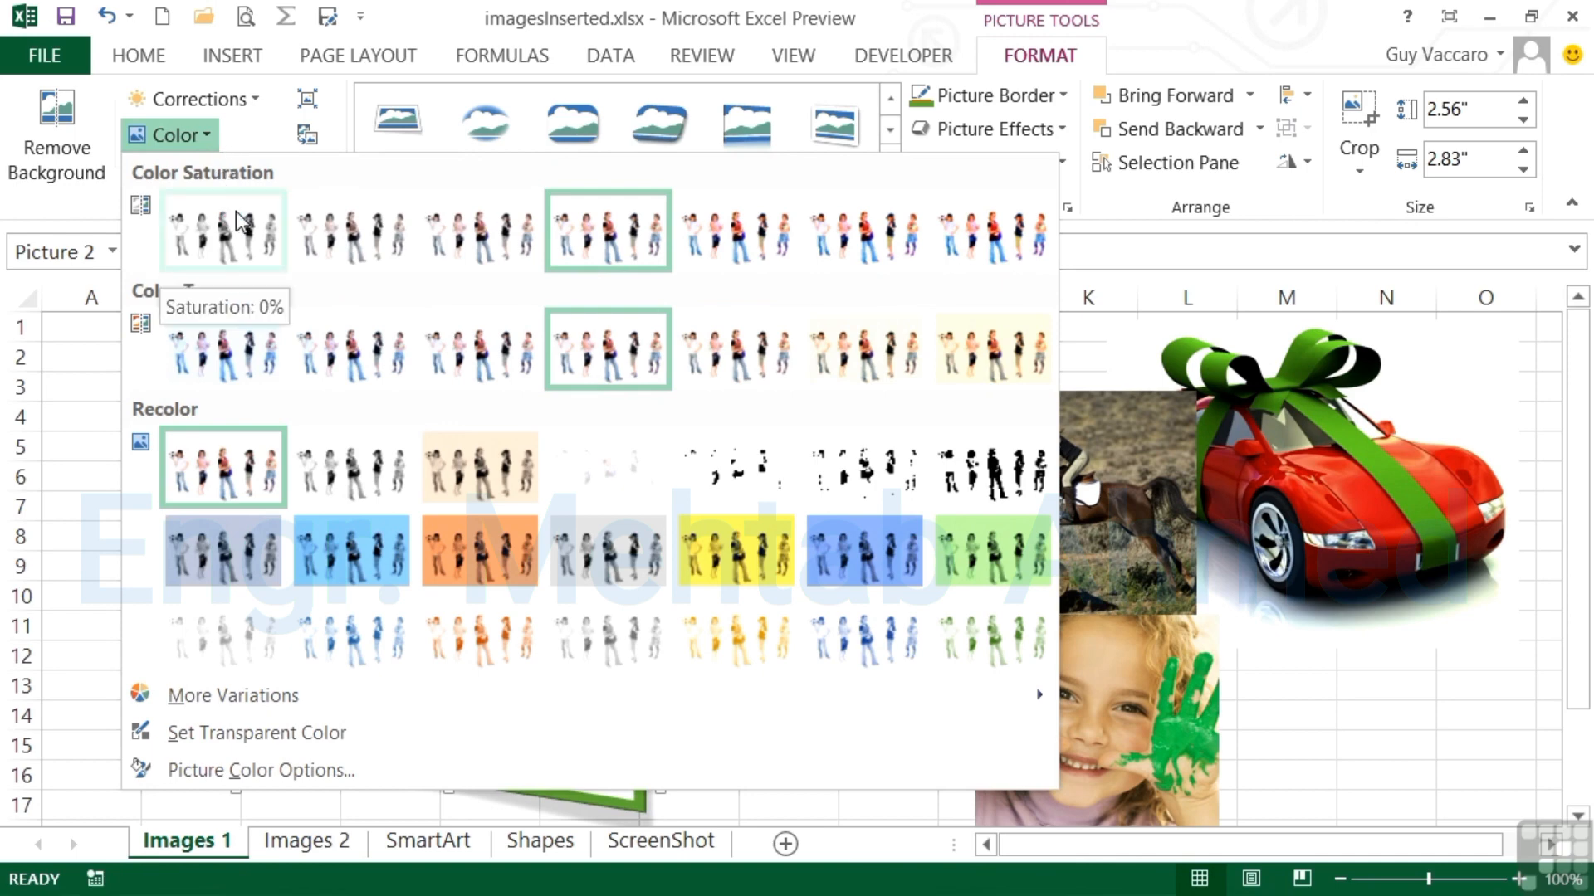
click(238, 222)
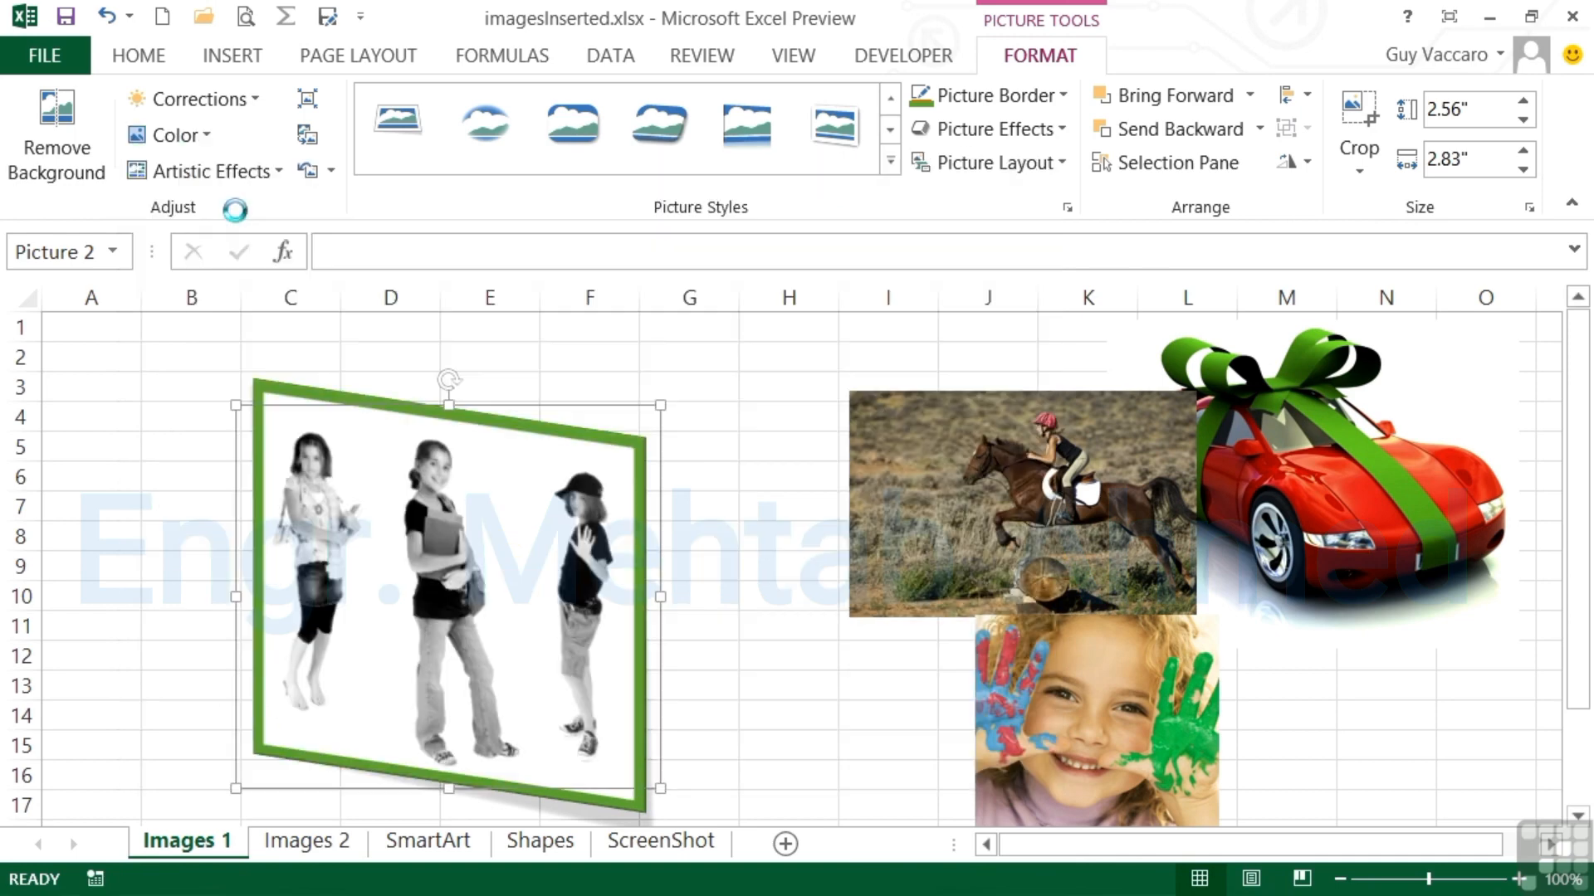
click(211, 138)
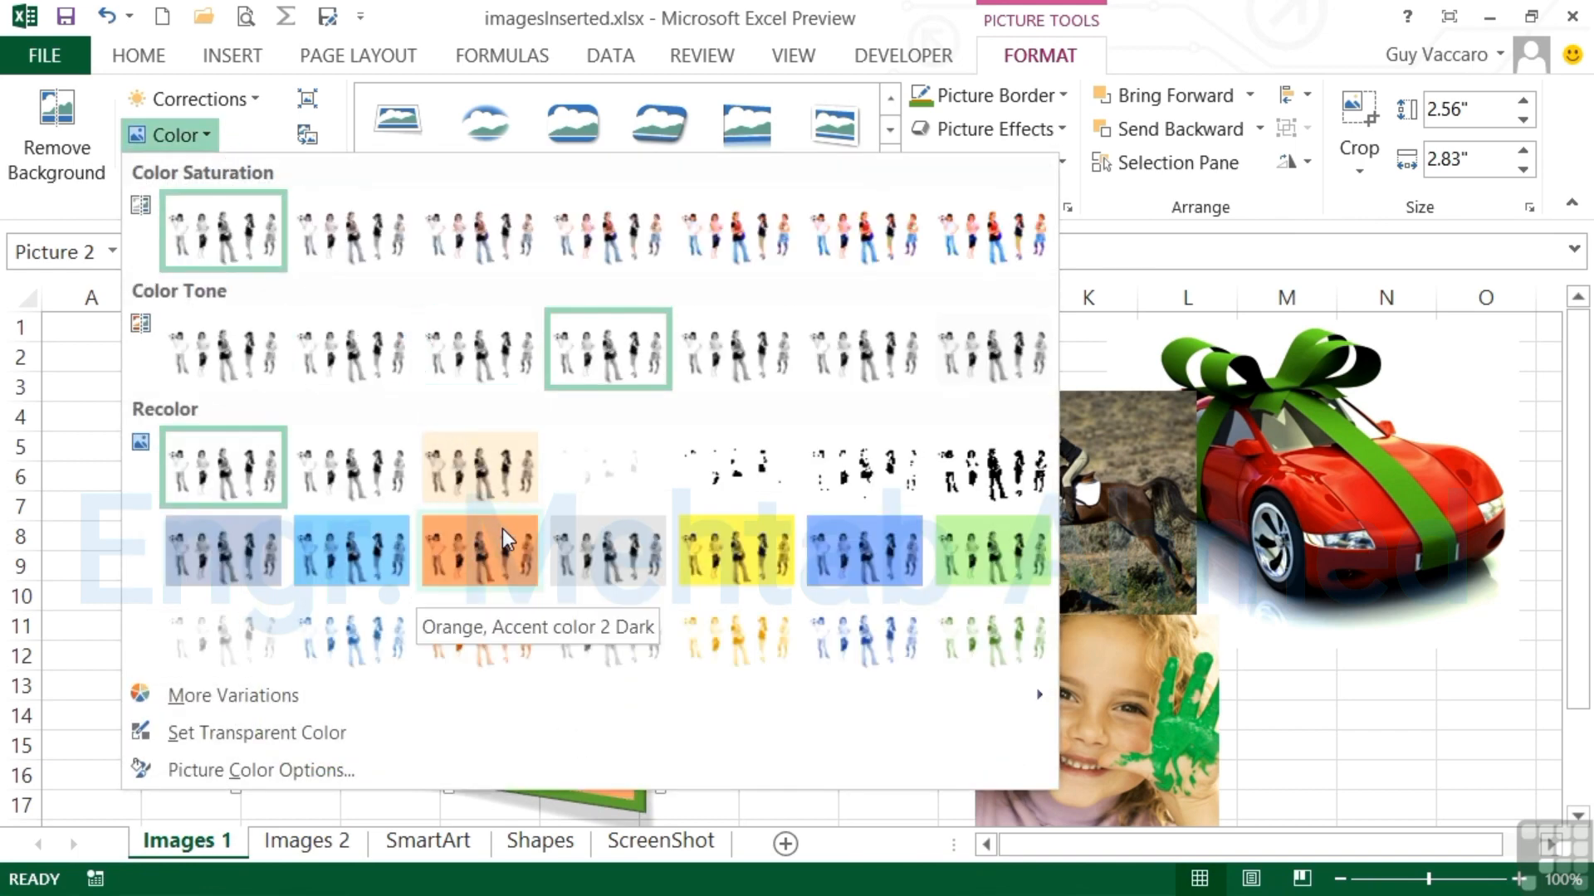
click(853, 546)
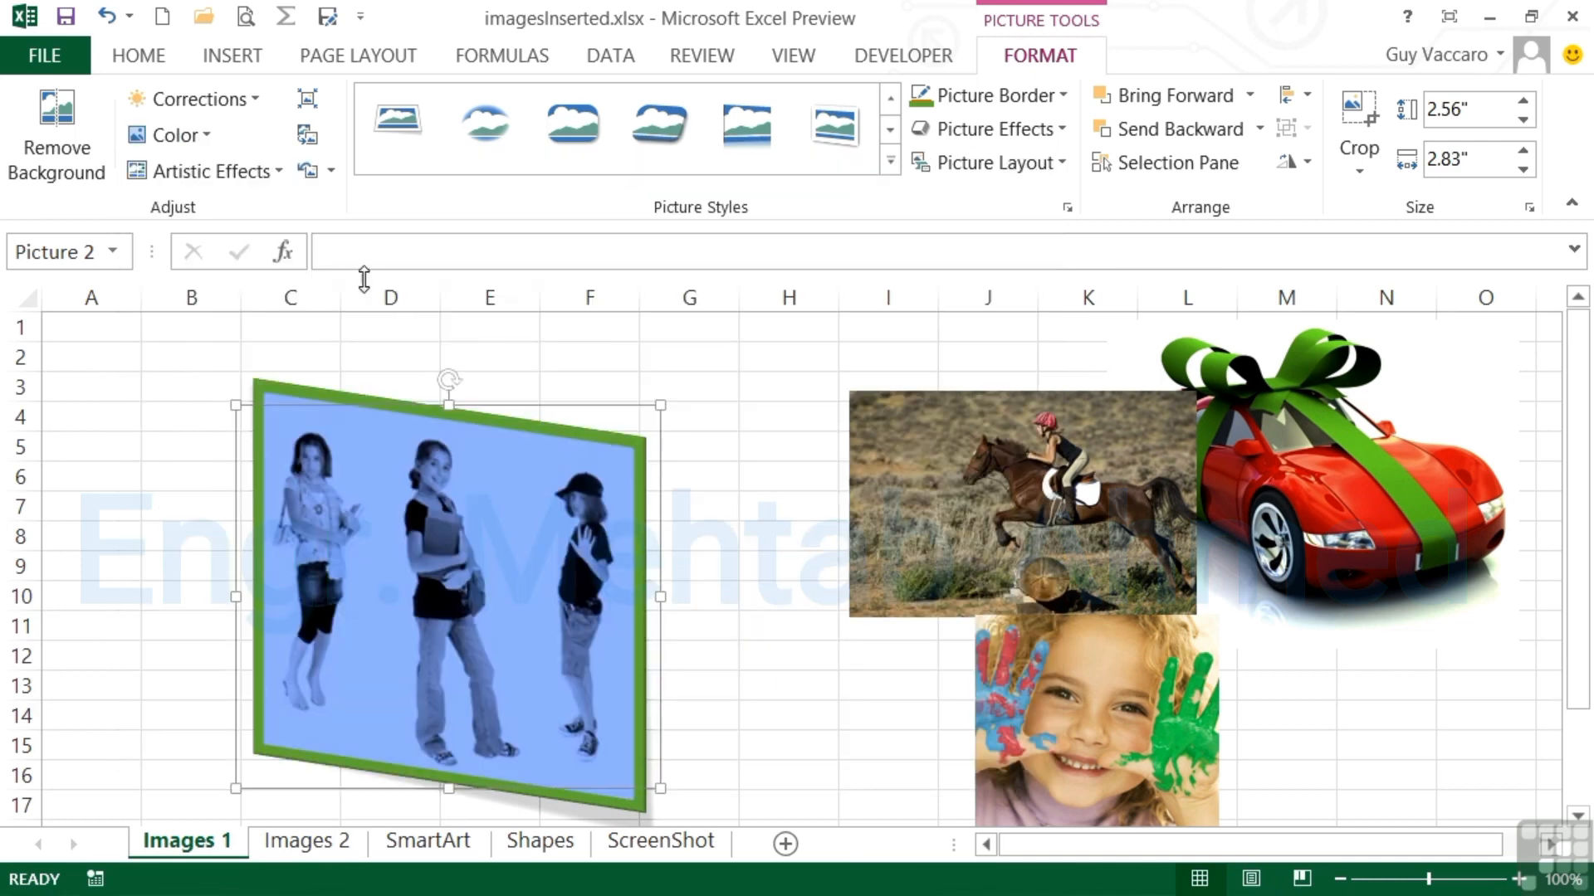
Step: Restore the picture's original color saturation and remove its blue recolor
click(203, 130)
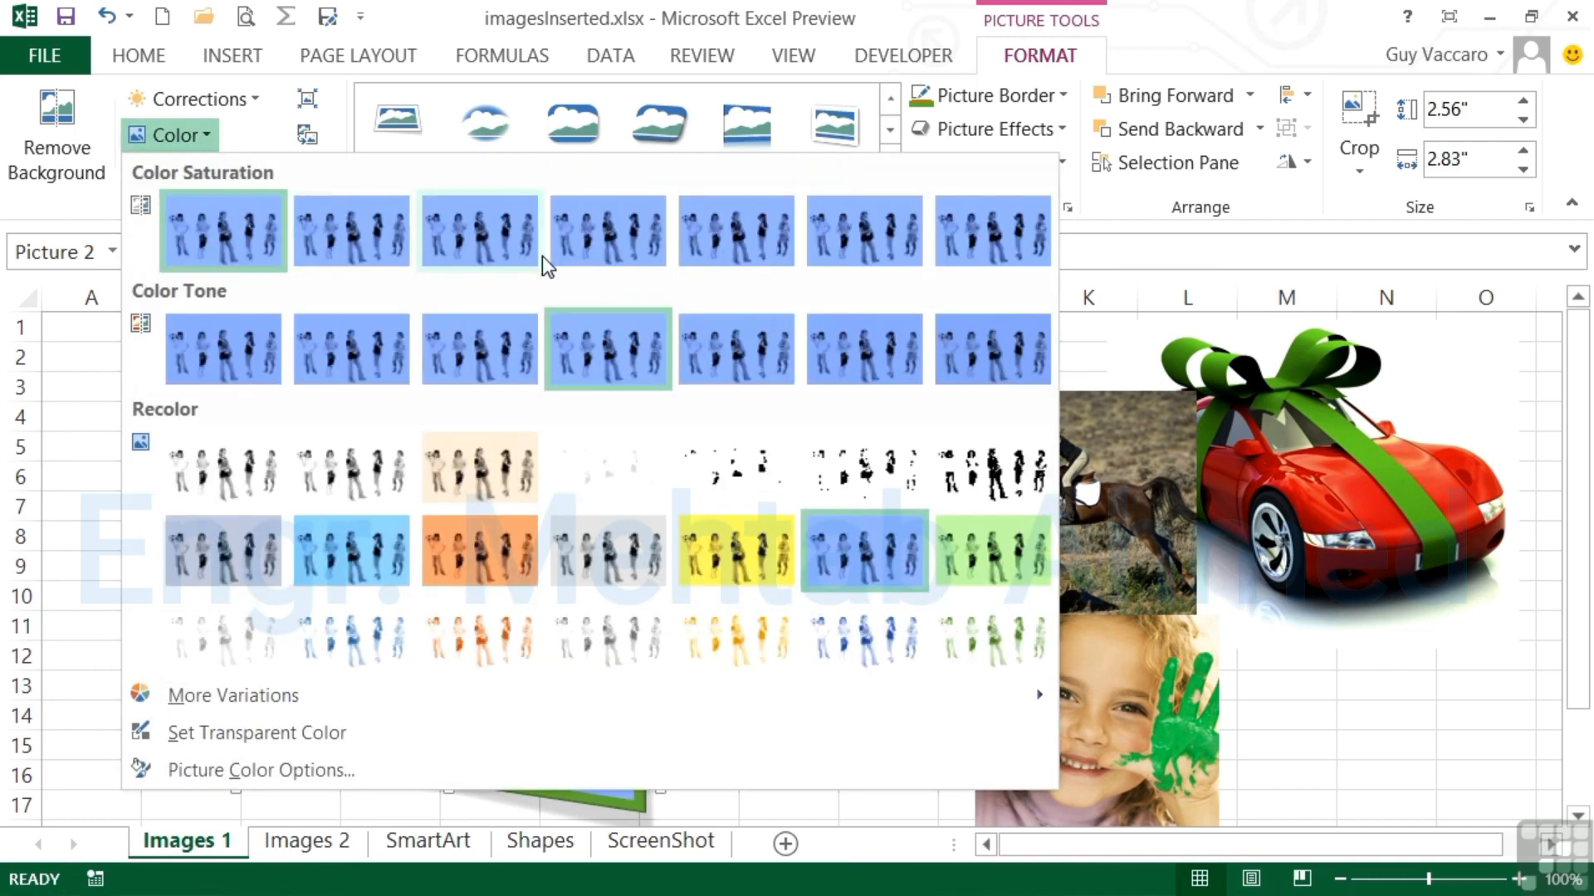
click(619, 232)
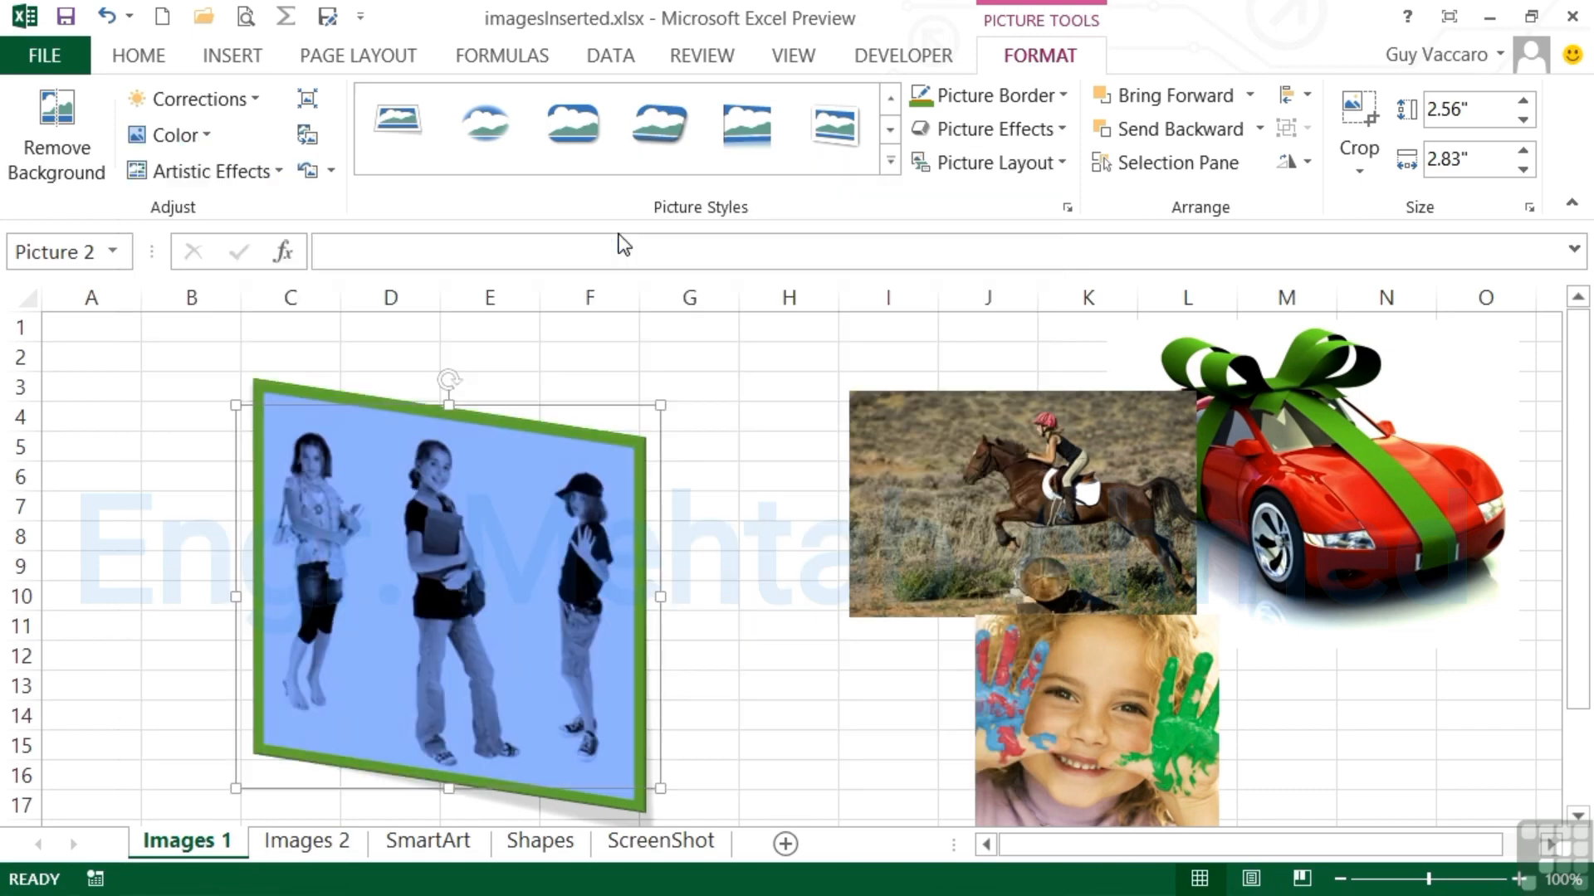
click(195, 130)
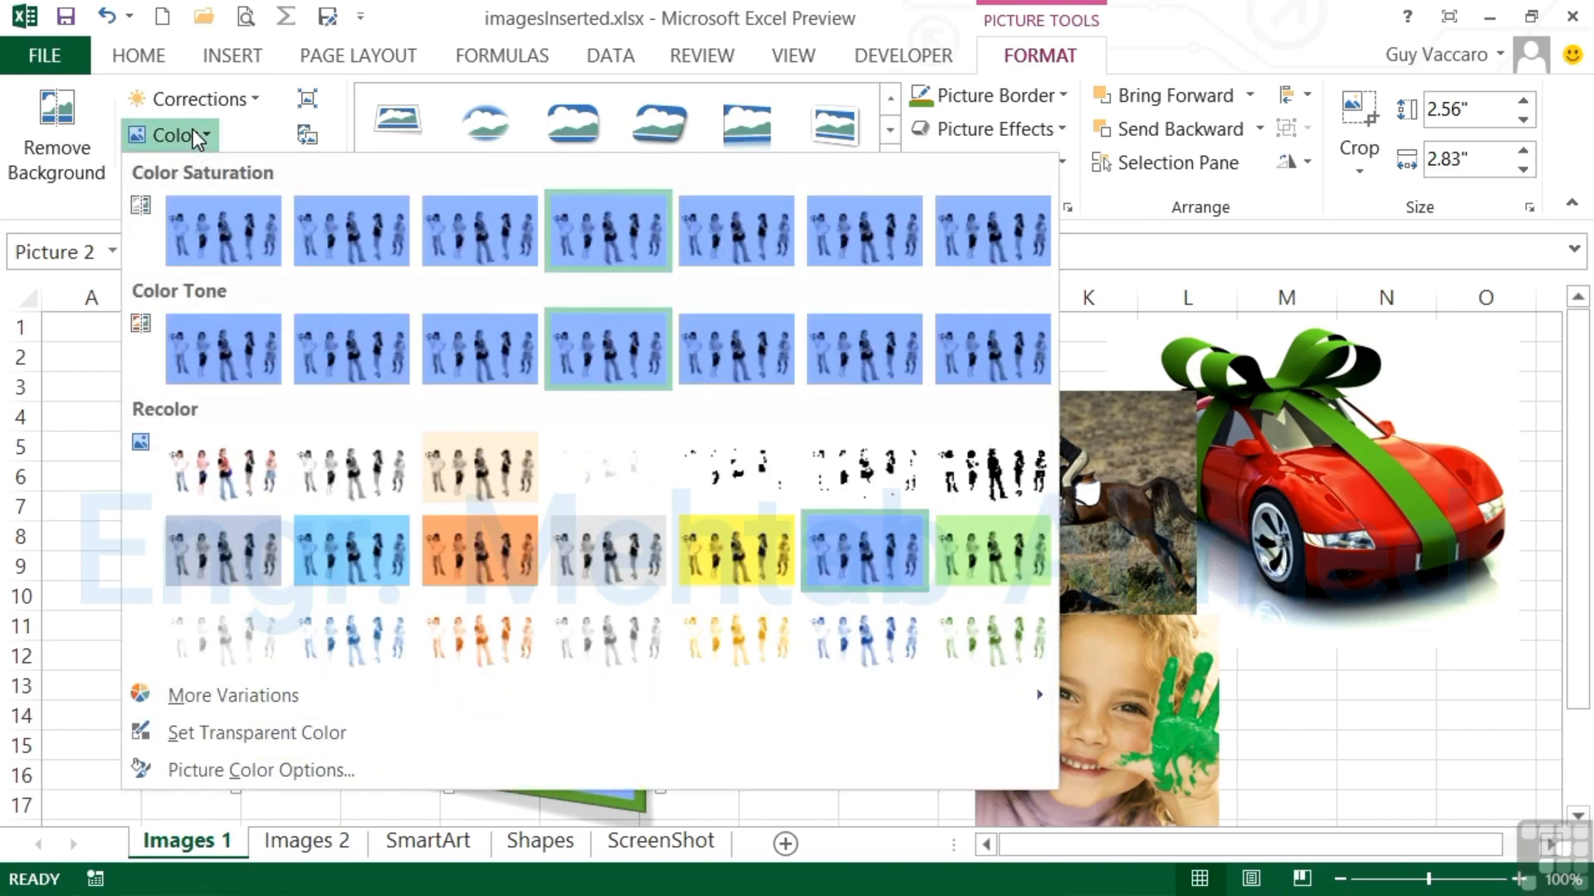
click(232, 467)
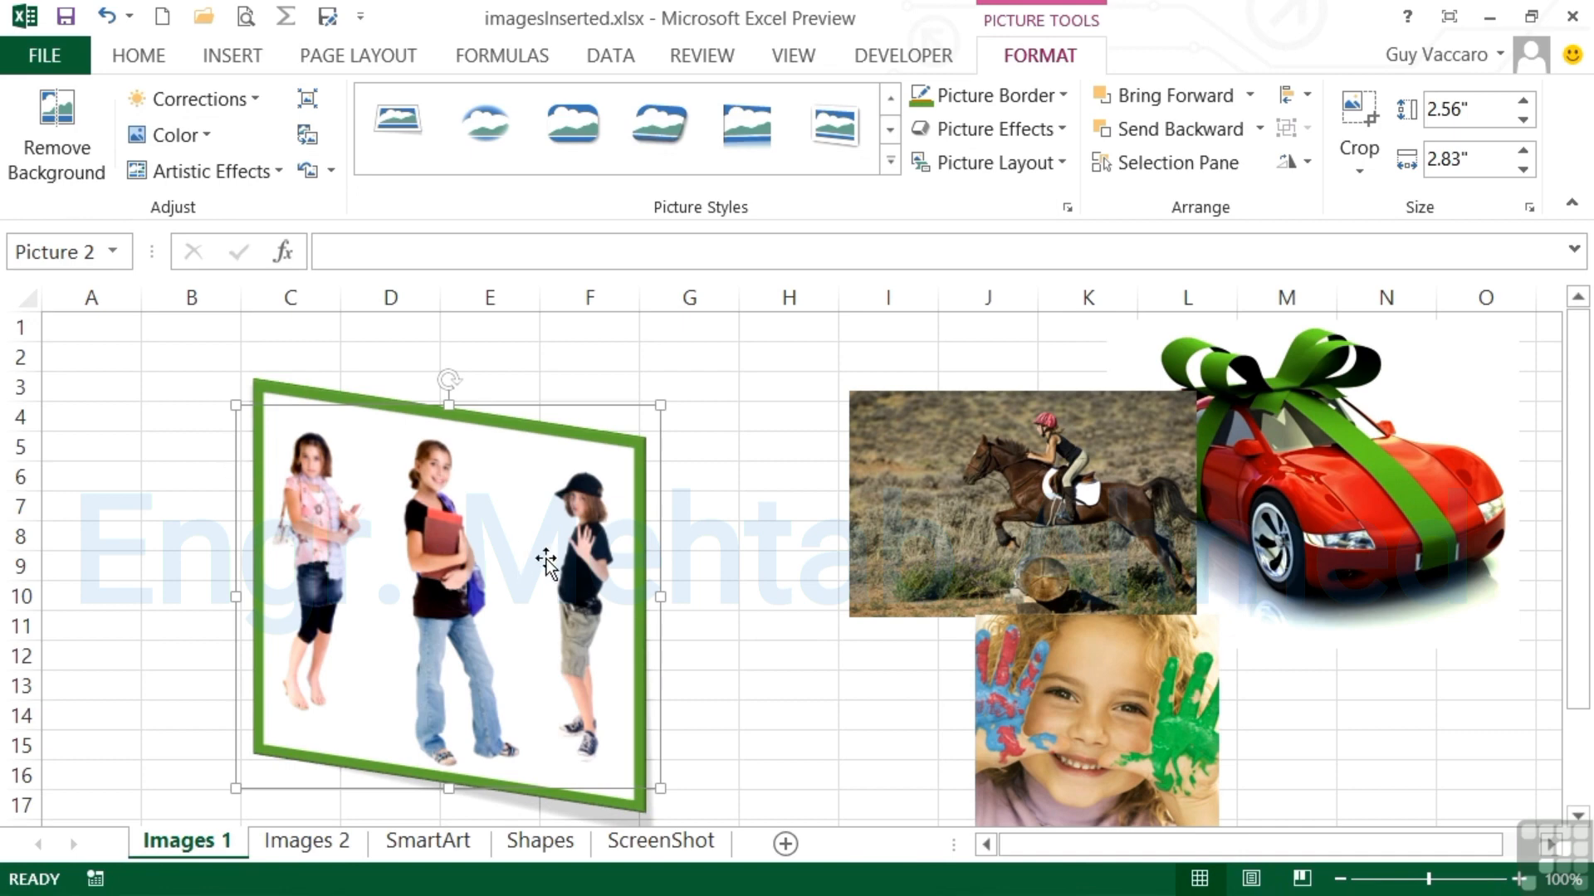
Step: Apply the white-framed left-perspective picture style to the horse-jumping photo and move it away from the car, over columns H to J
click(1006, 472)
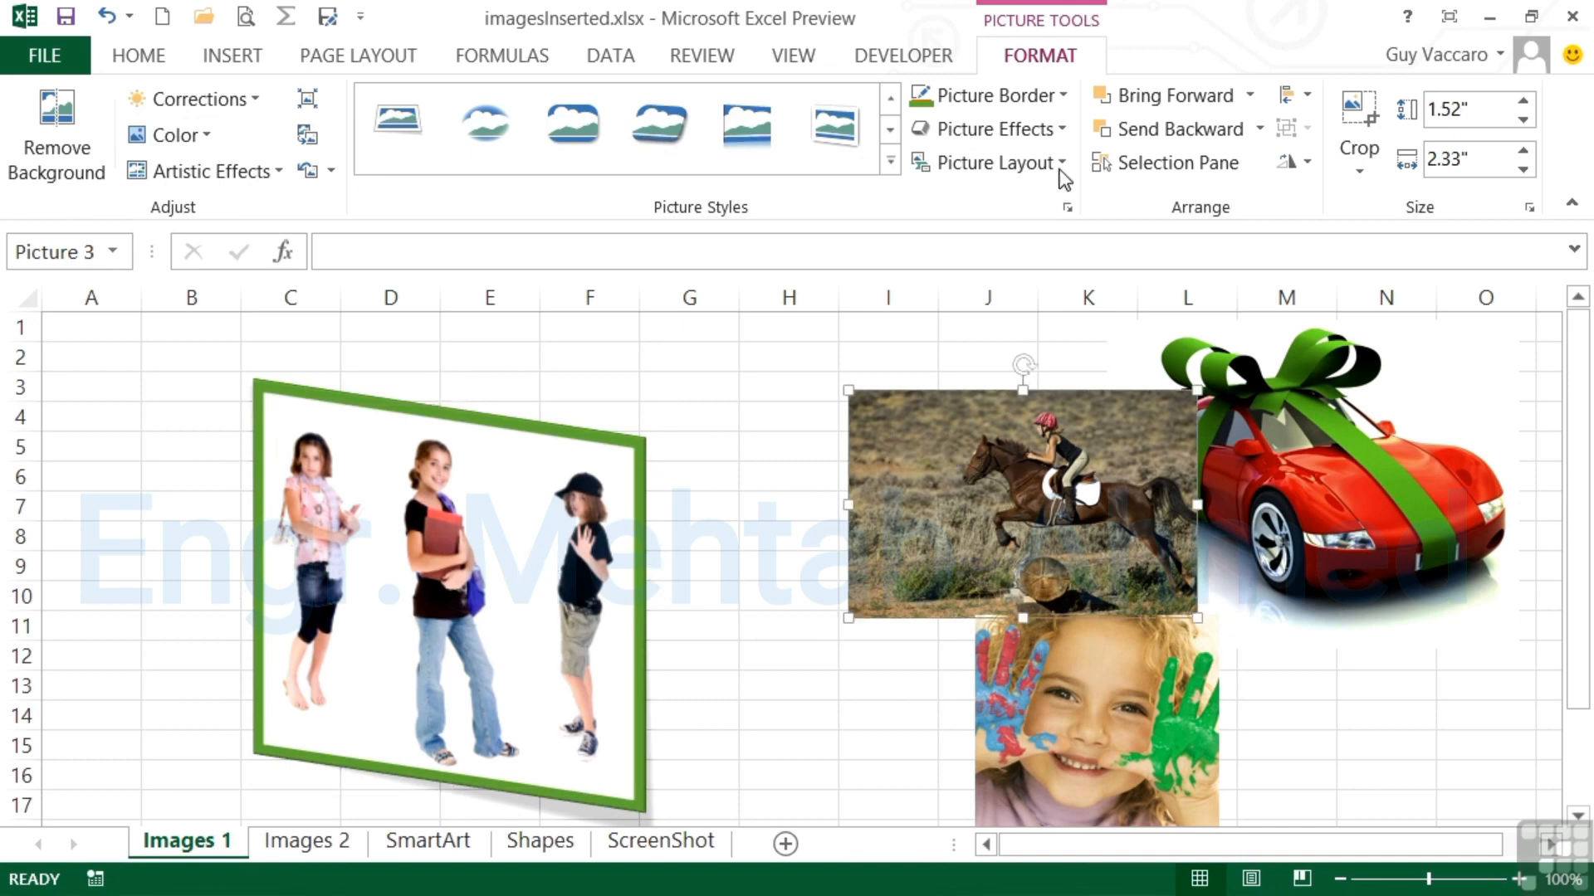
click(839, 138)
drag(1041, 534, 904, 505)
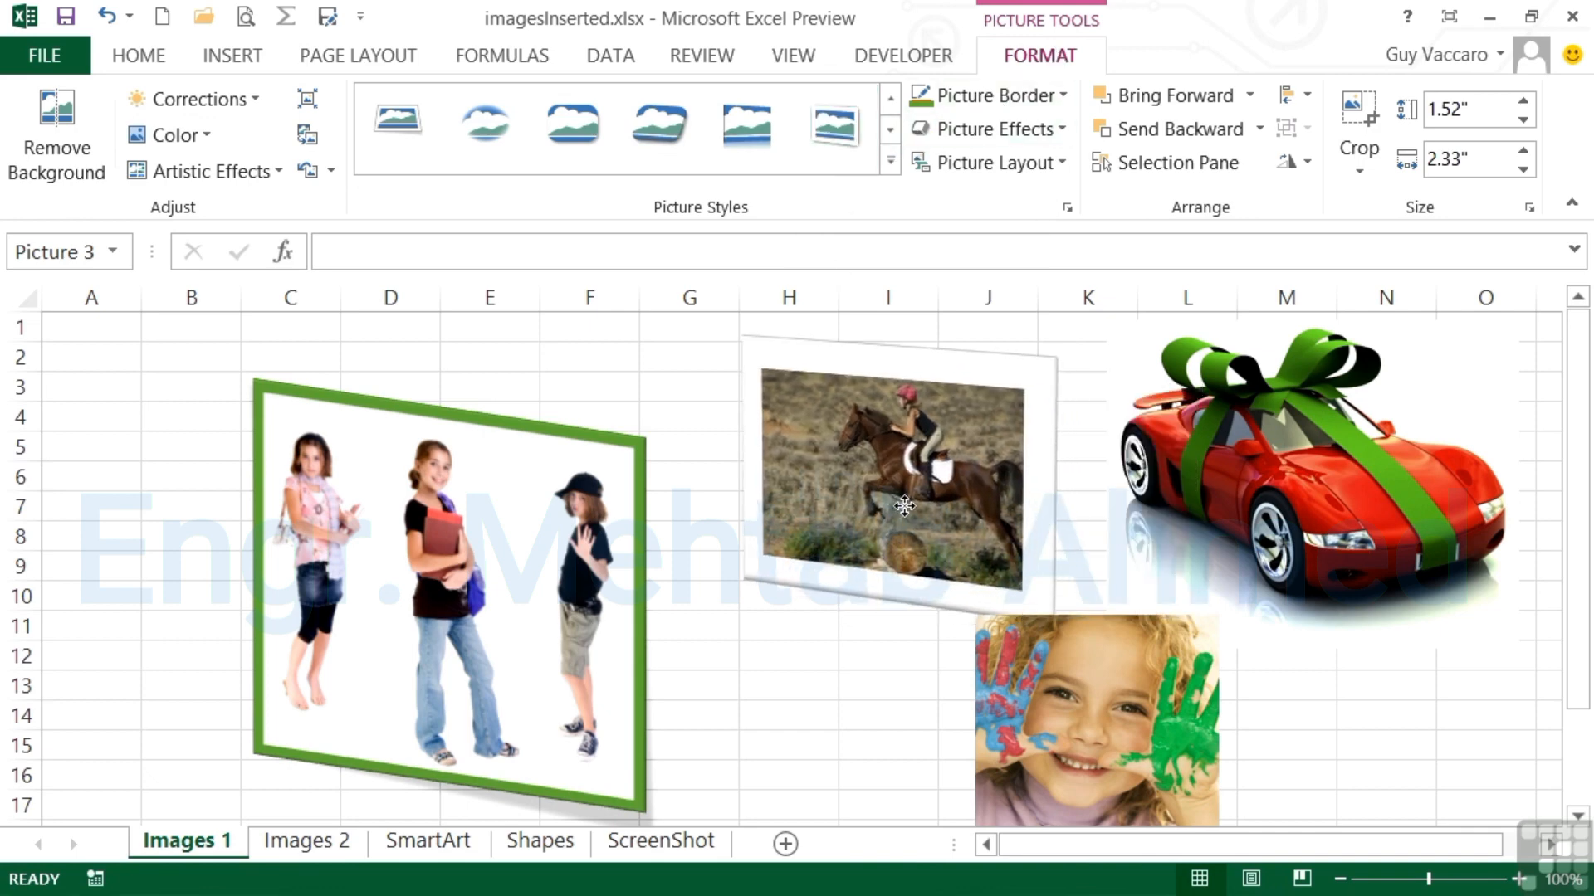
Step: Apply the same white-framed perspective style to the photo of the girl with painted hands and move it directly below the horse picture
click(1158, 768)
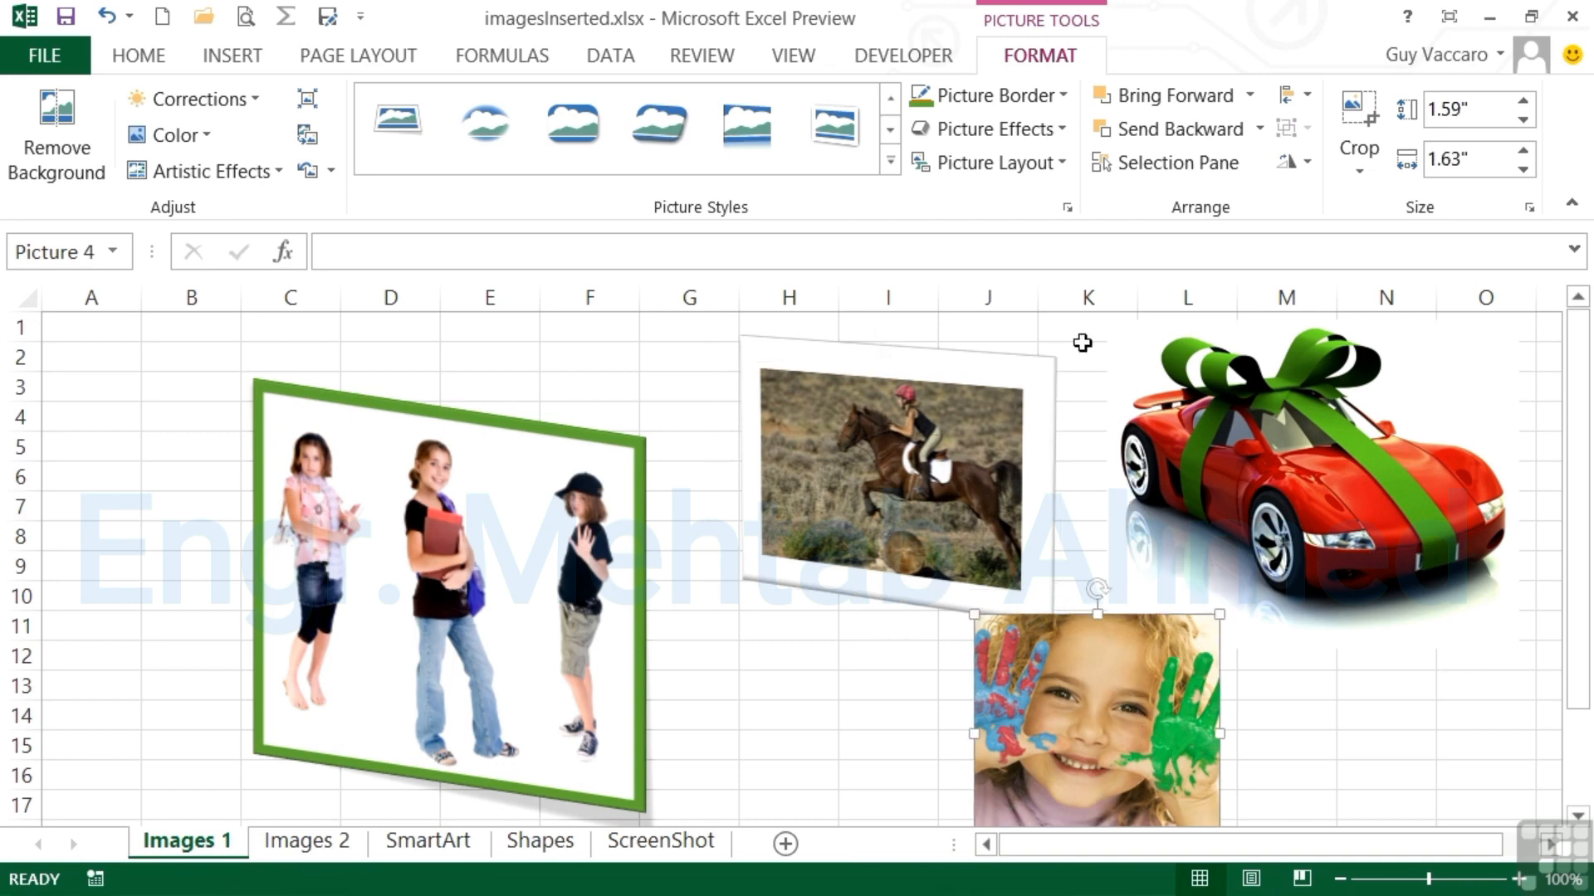
click(890, 160)
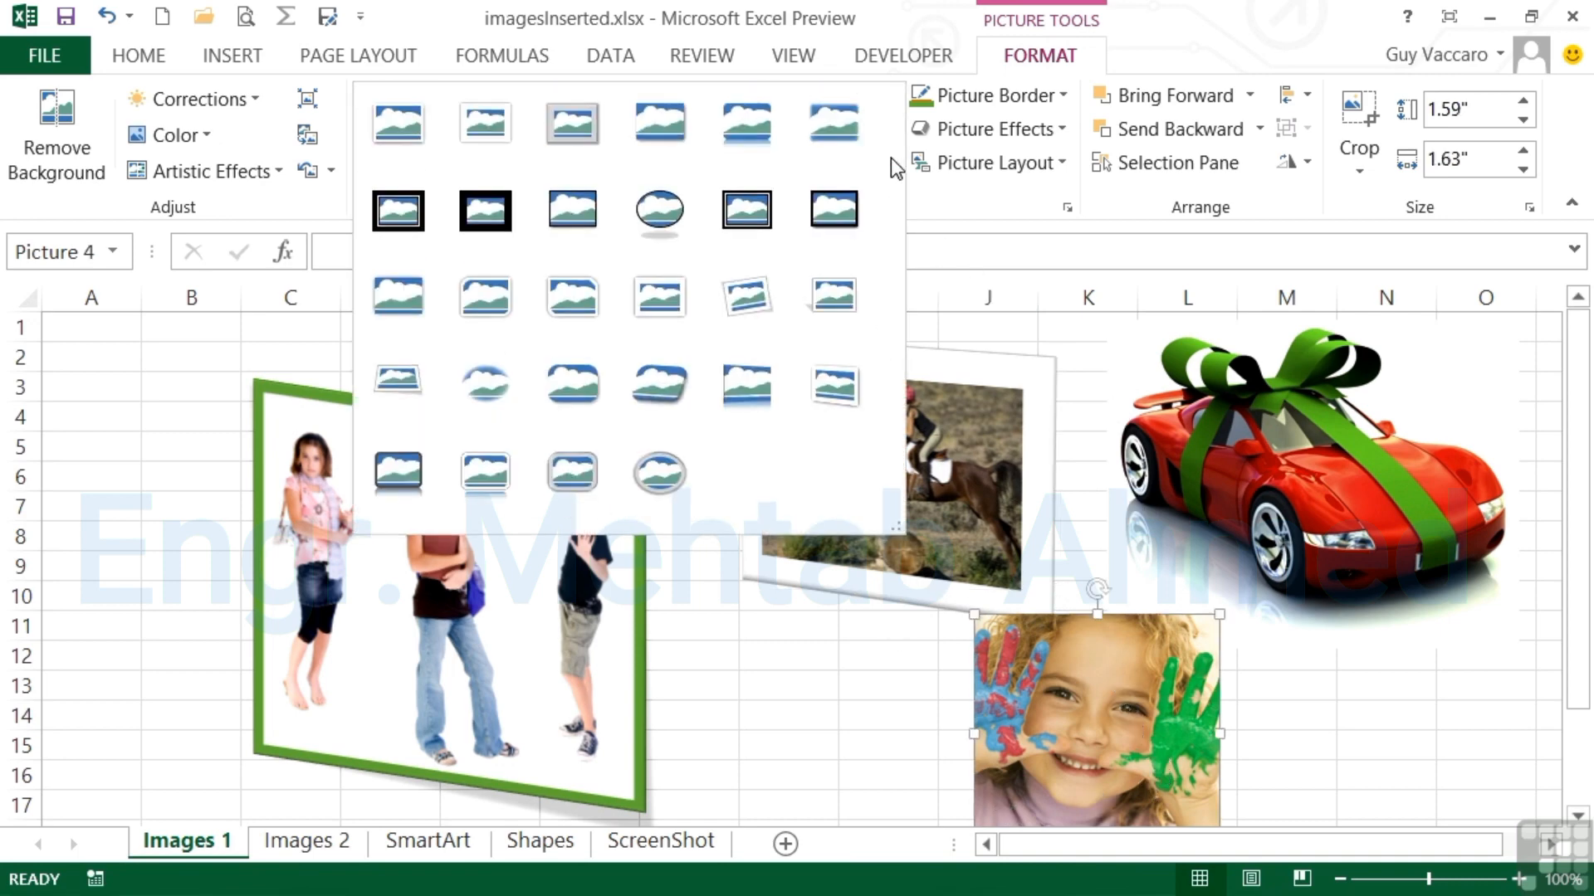
click(834, 387)
drag(1094, 715, 867, 747)
Step: Apply the soft-edged oval picture style to the red car photo
click(1331, 498)
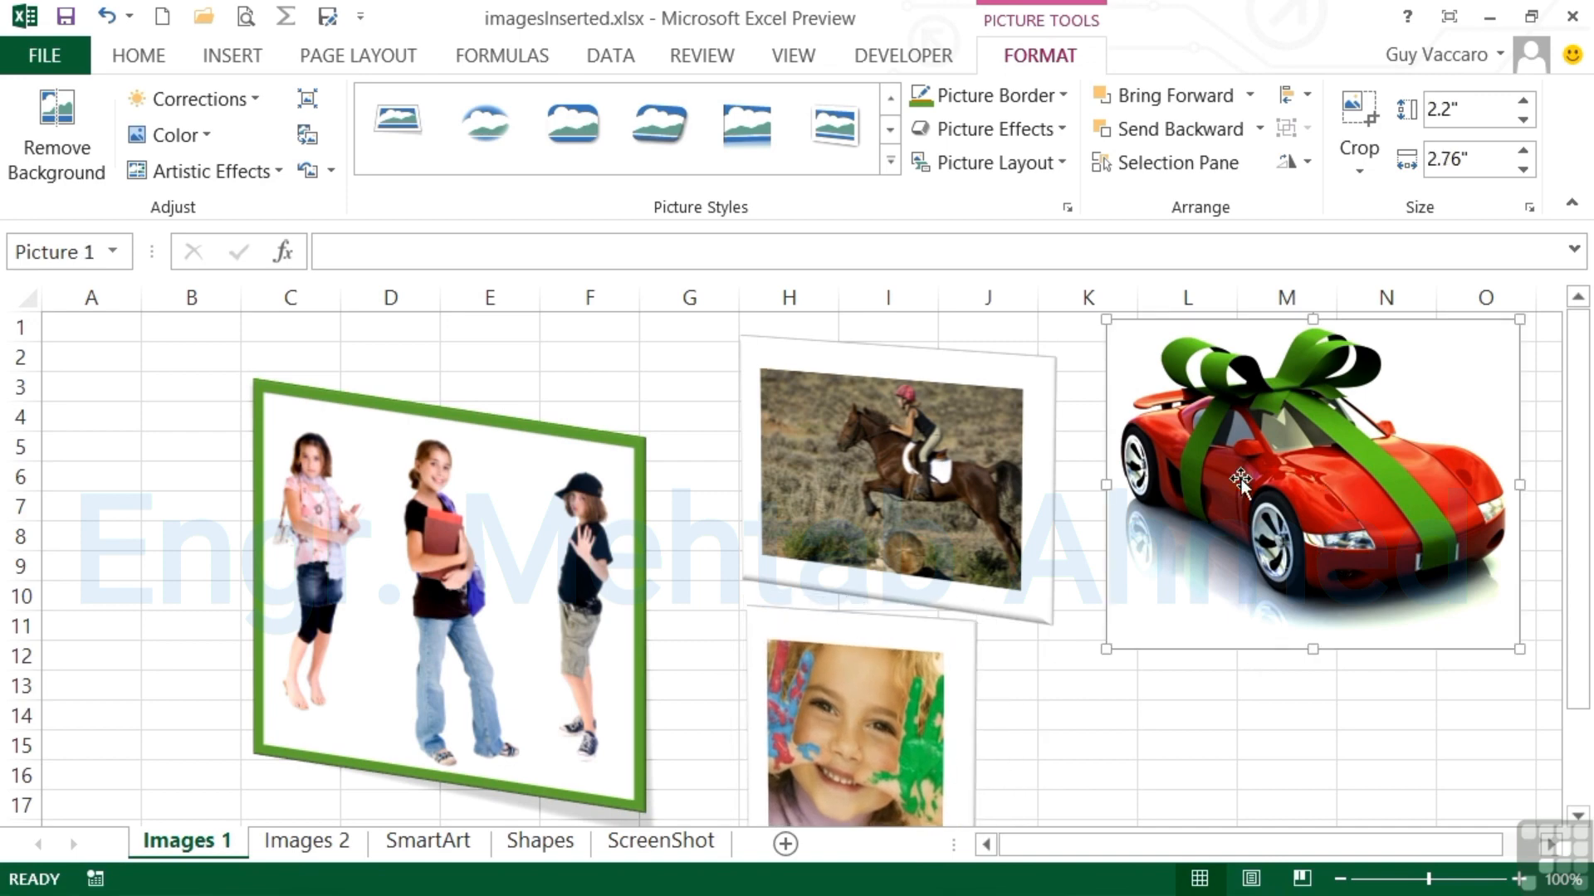
click(511, 133)
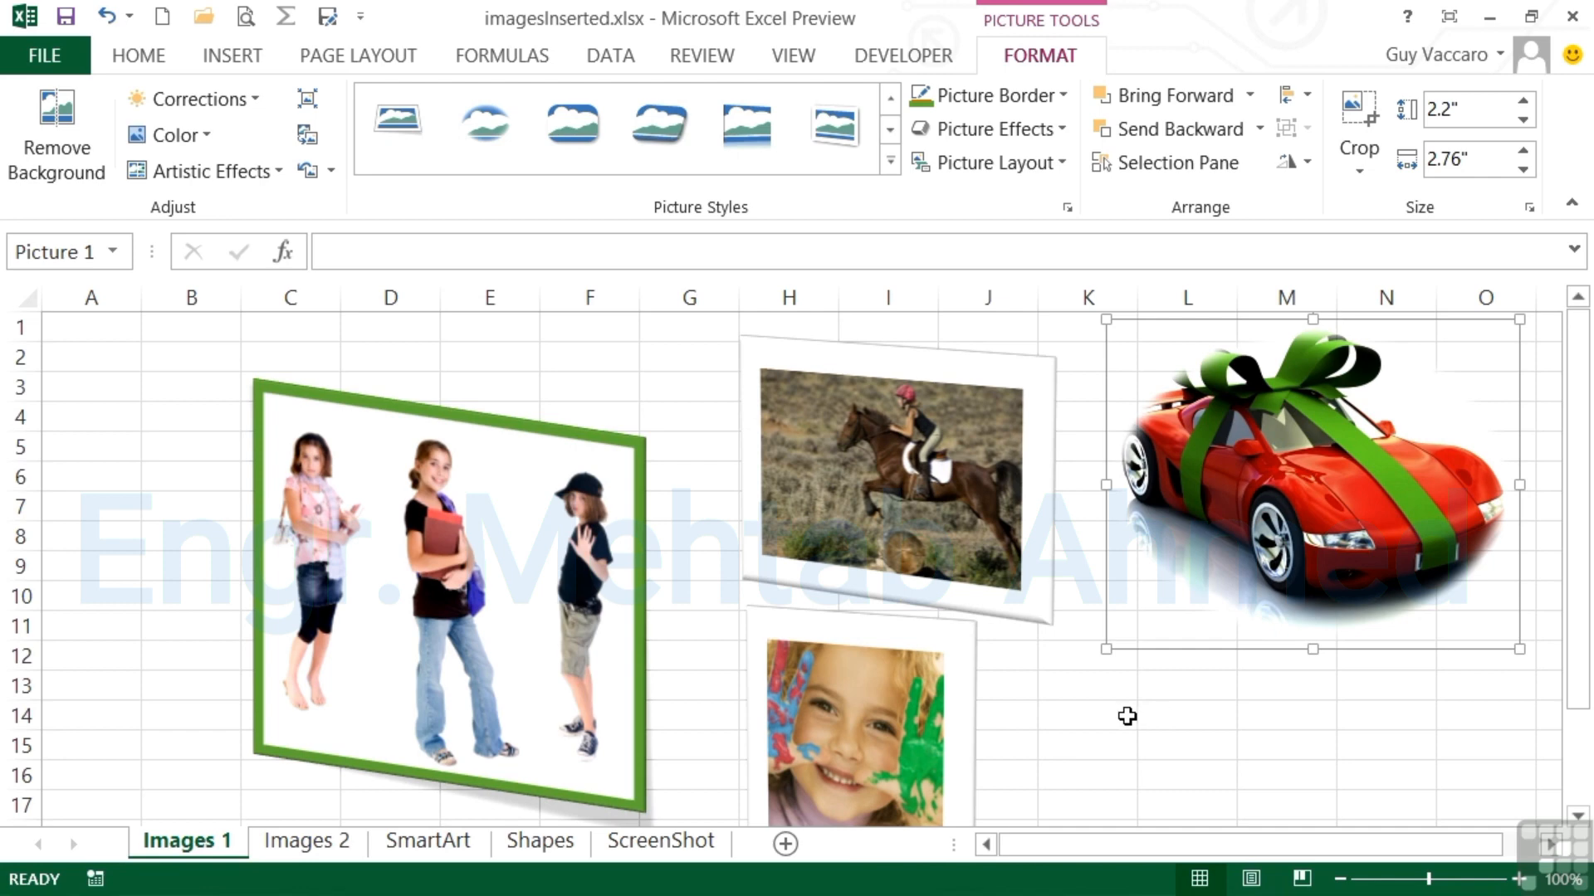
Step: On the ScreenShot sheet, apply the white relaxed-perspective picture style to the rotated folder-window screenshot and check the available picture effects
click(671, 843)
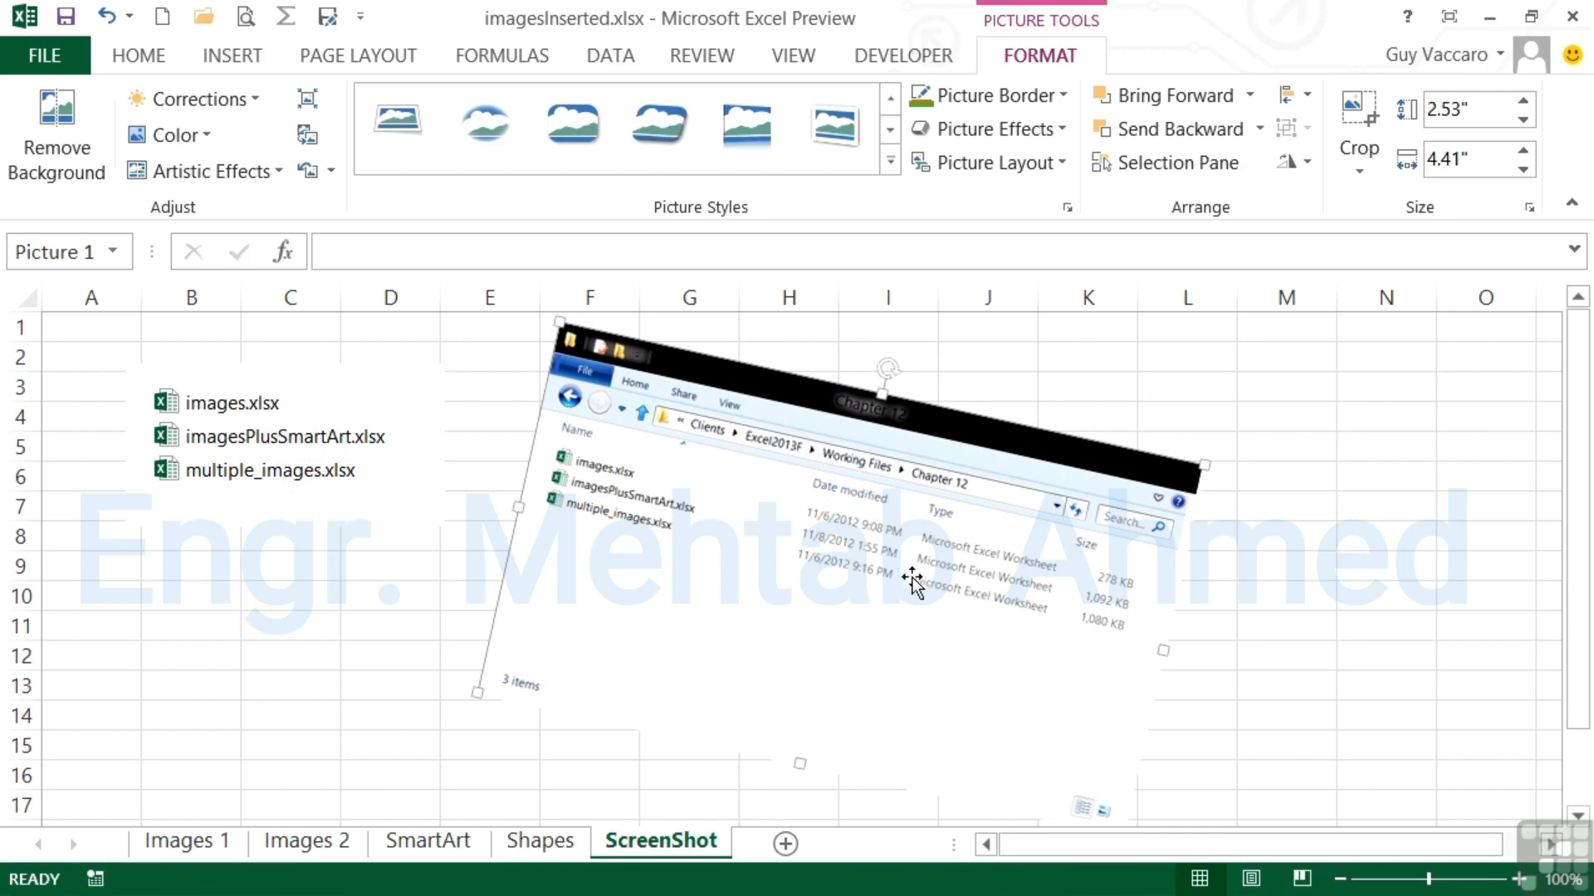
click(890, 162)
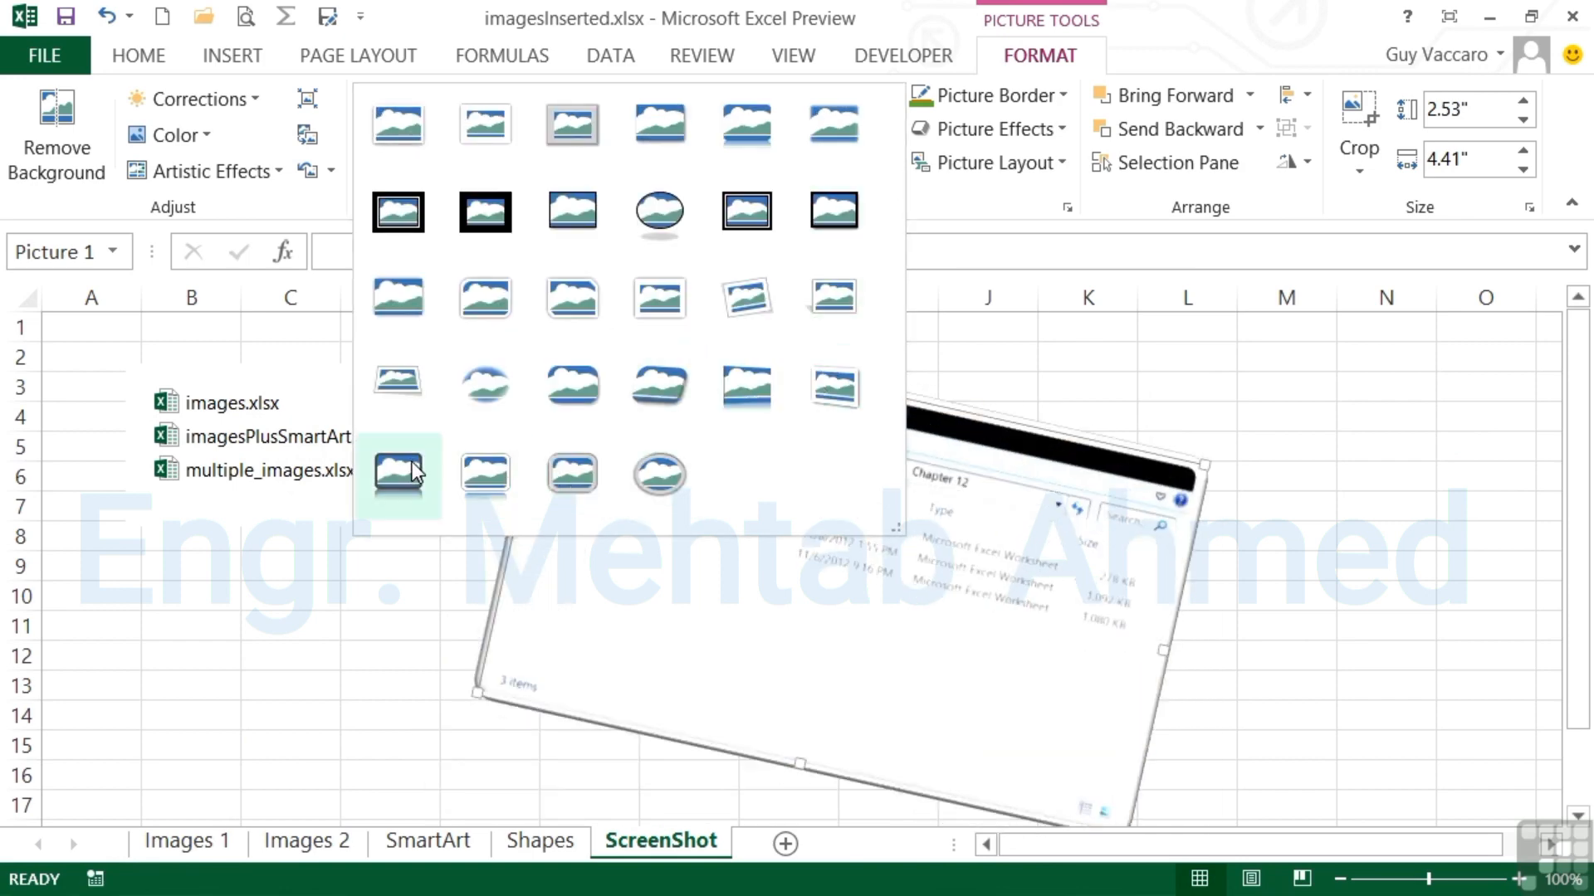
click(409, 390)
click(1054, 130)
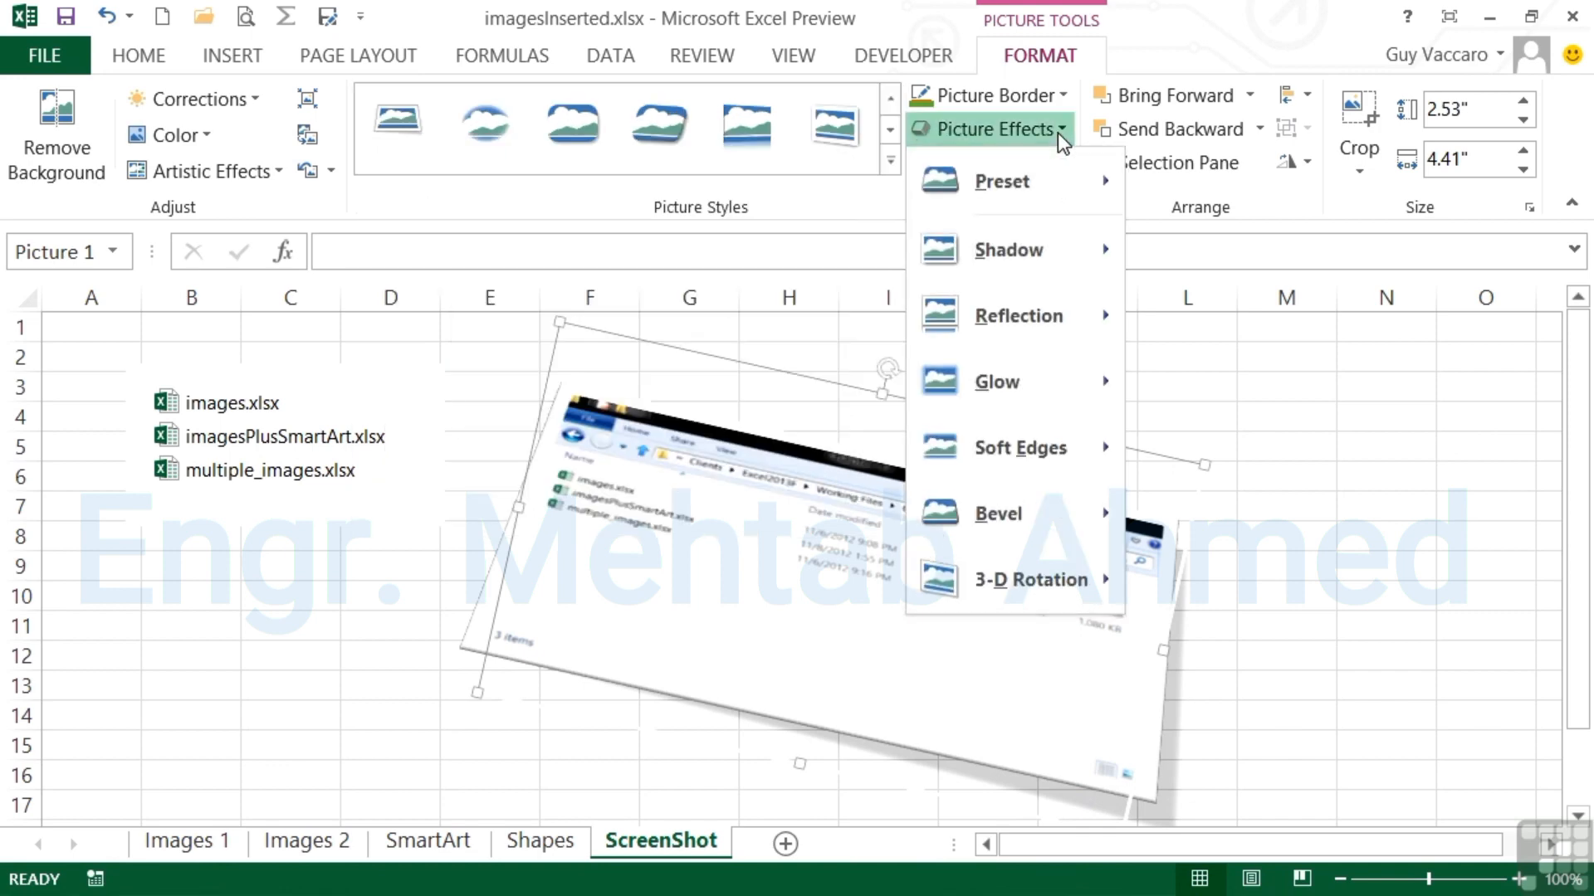
click(1057, 131)
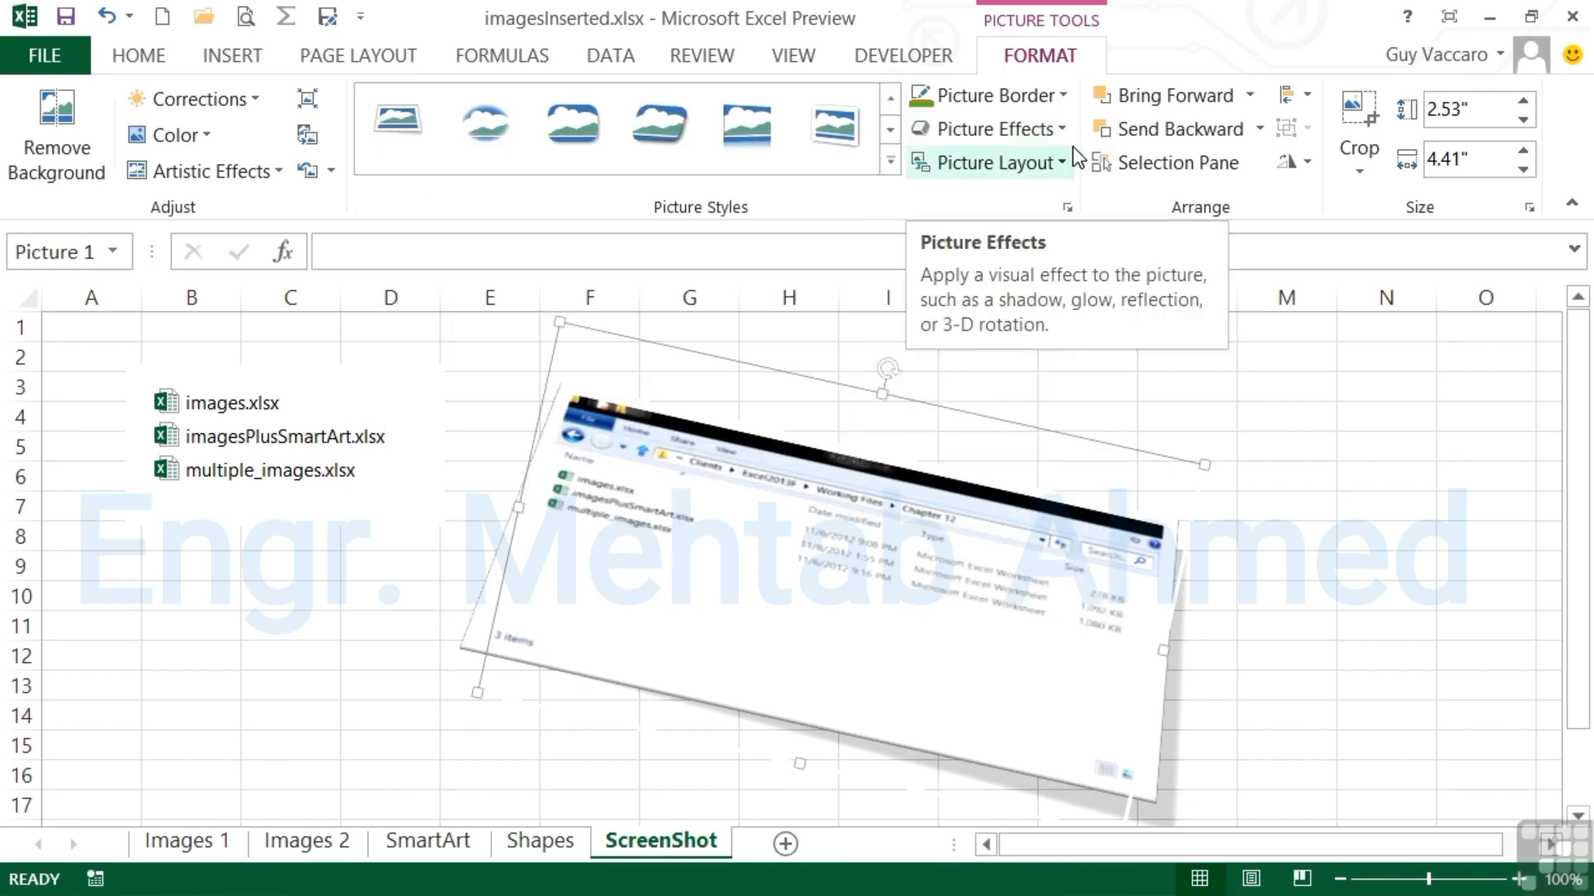
Step: On the Shapes sheet, apply the gold colored-fill shape style with a light outline to the rectangle
click(544, 842)
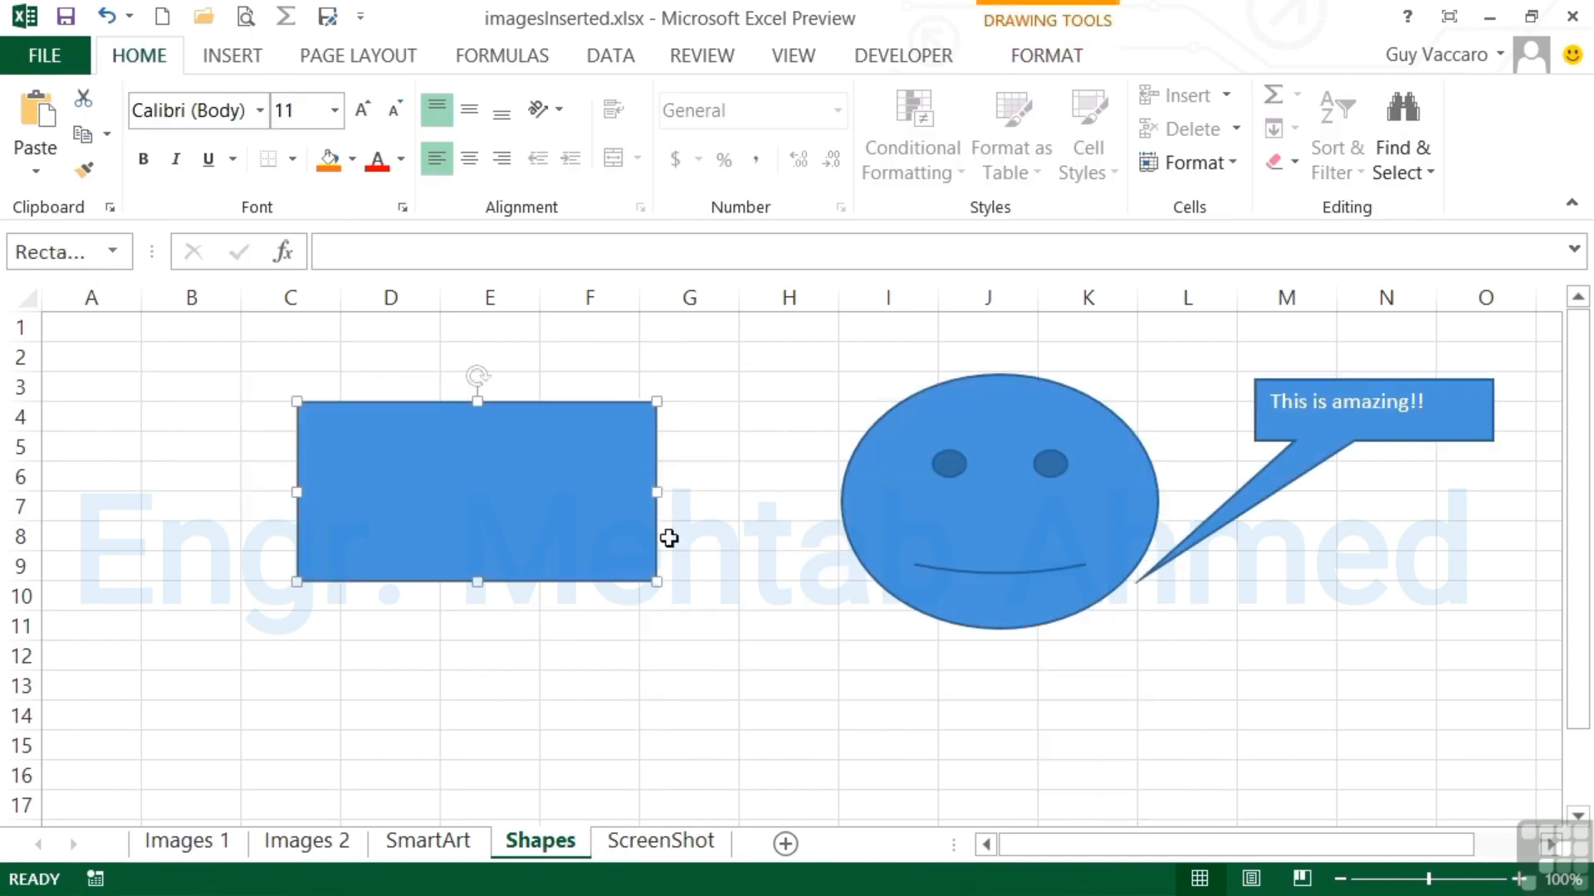
click(1048, 55)
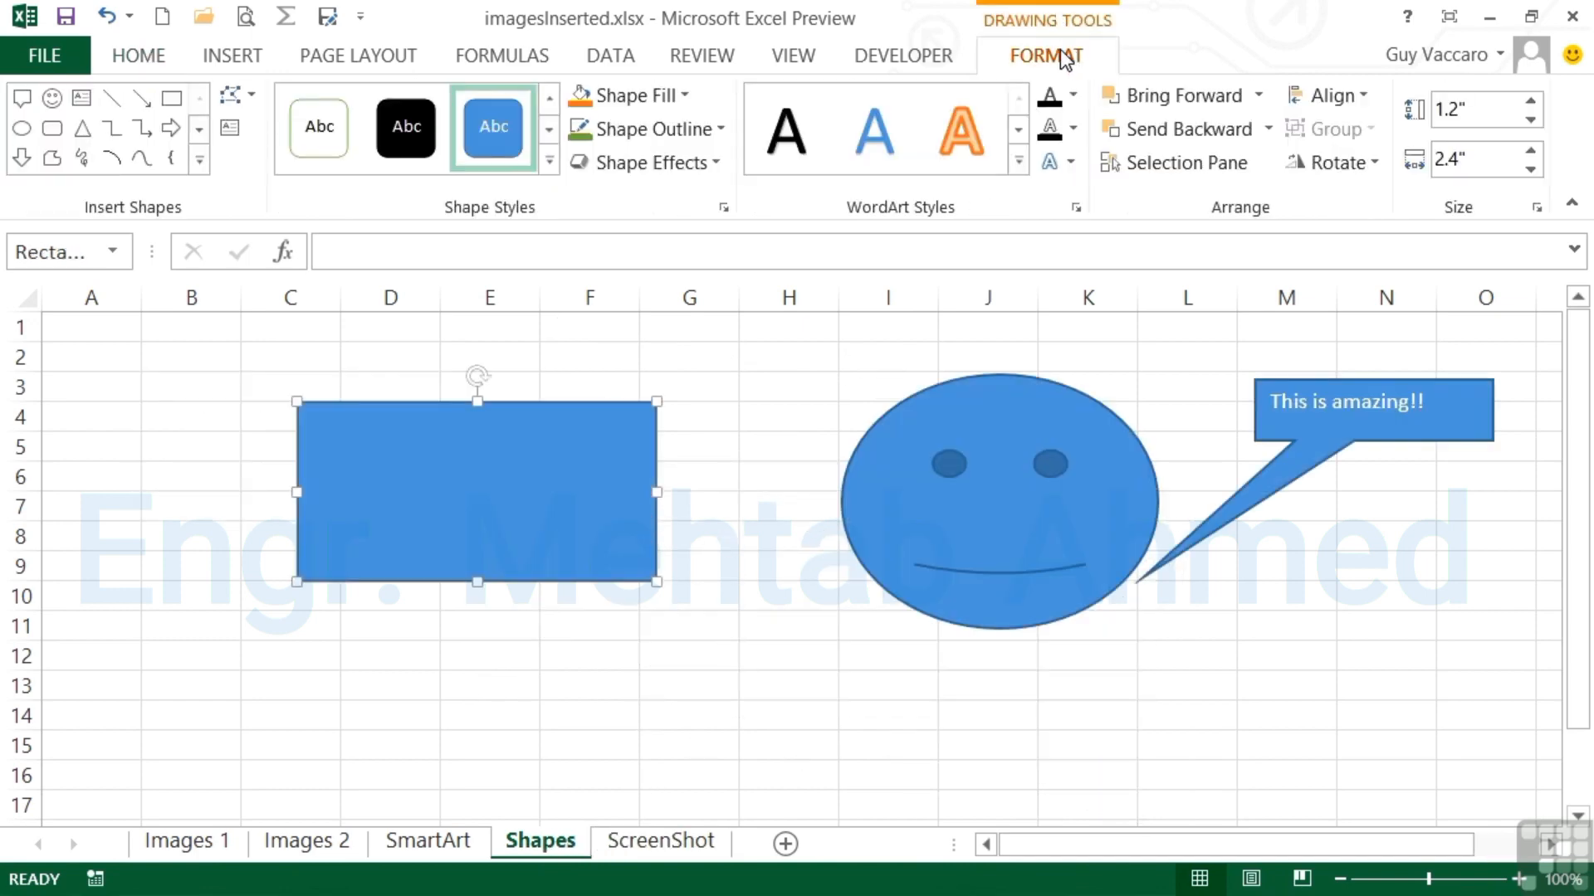
click(546, 163)
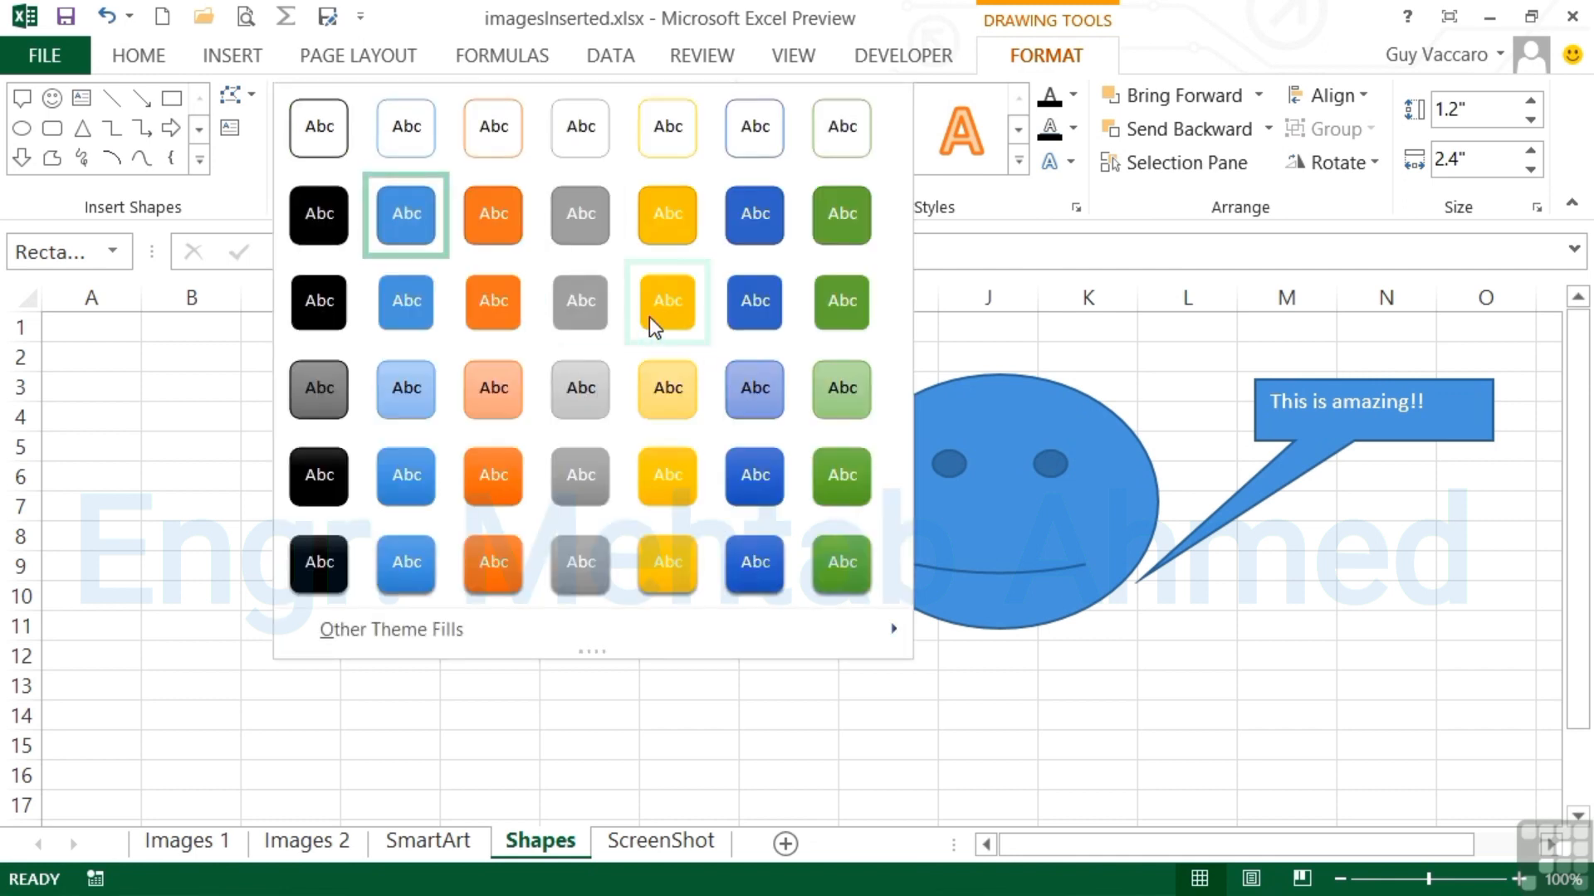
click(682, 317)
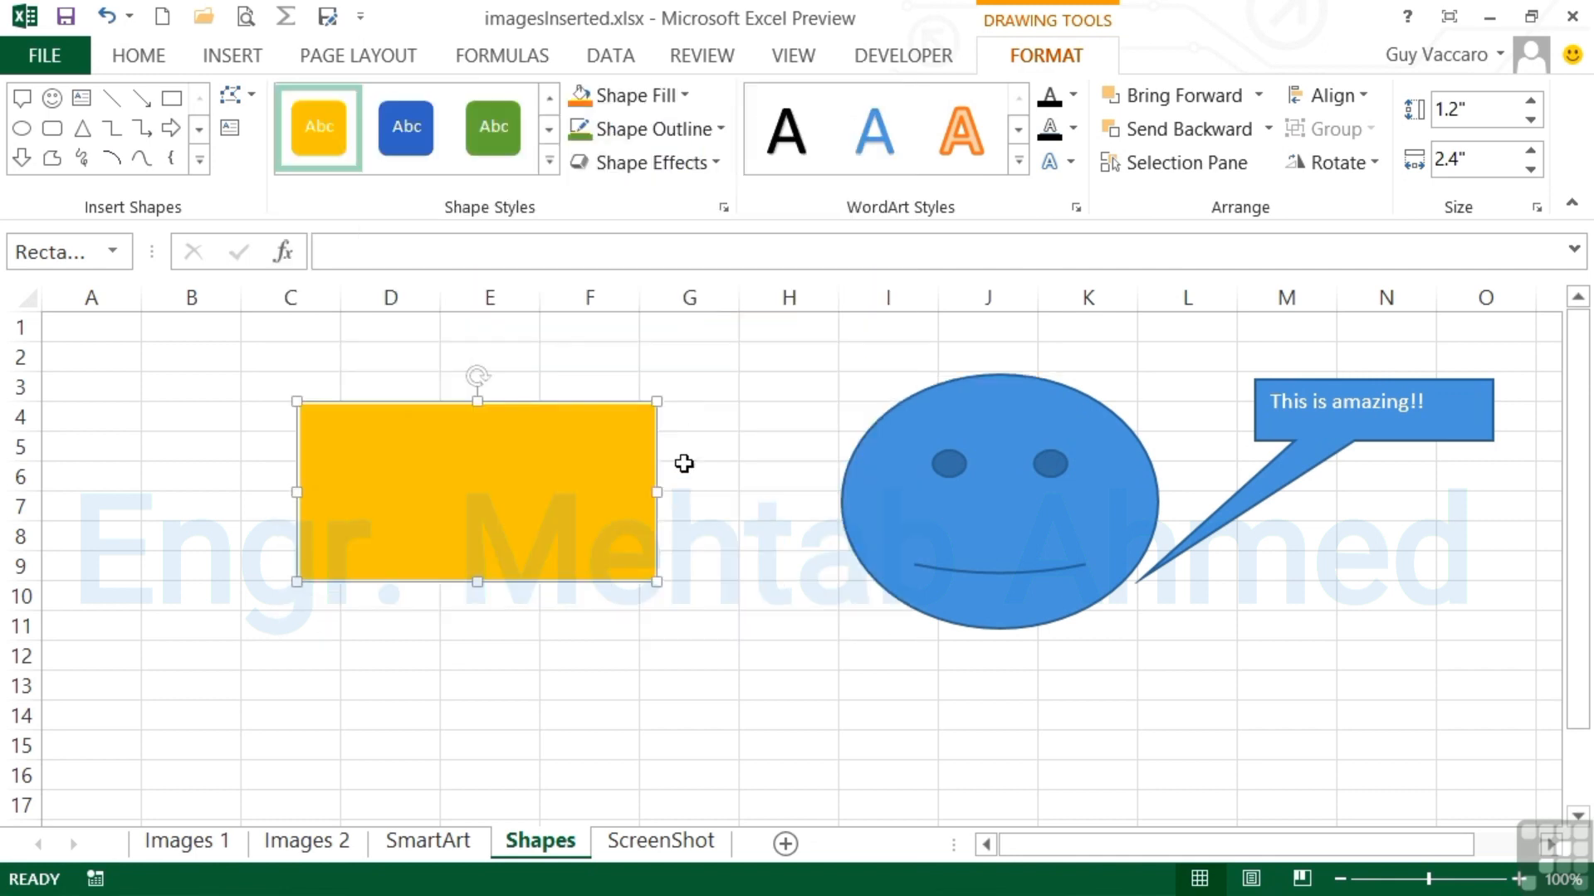
Step: Set the rectangle's outline weight to 6 pt and its dash type to square dots
click(721, 130)
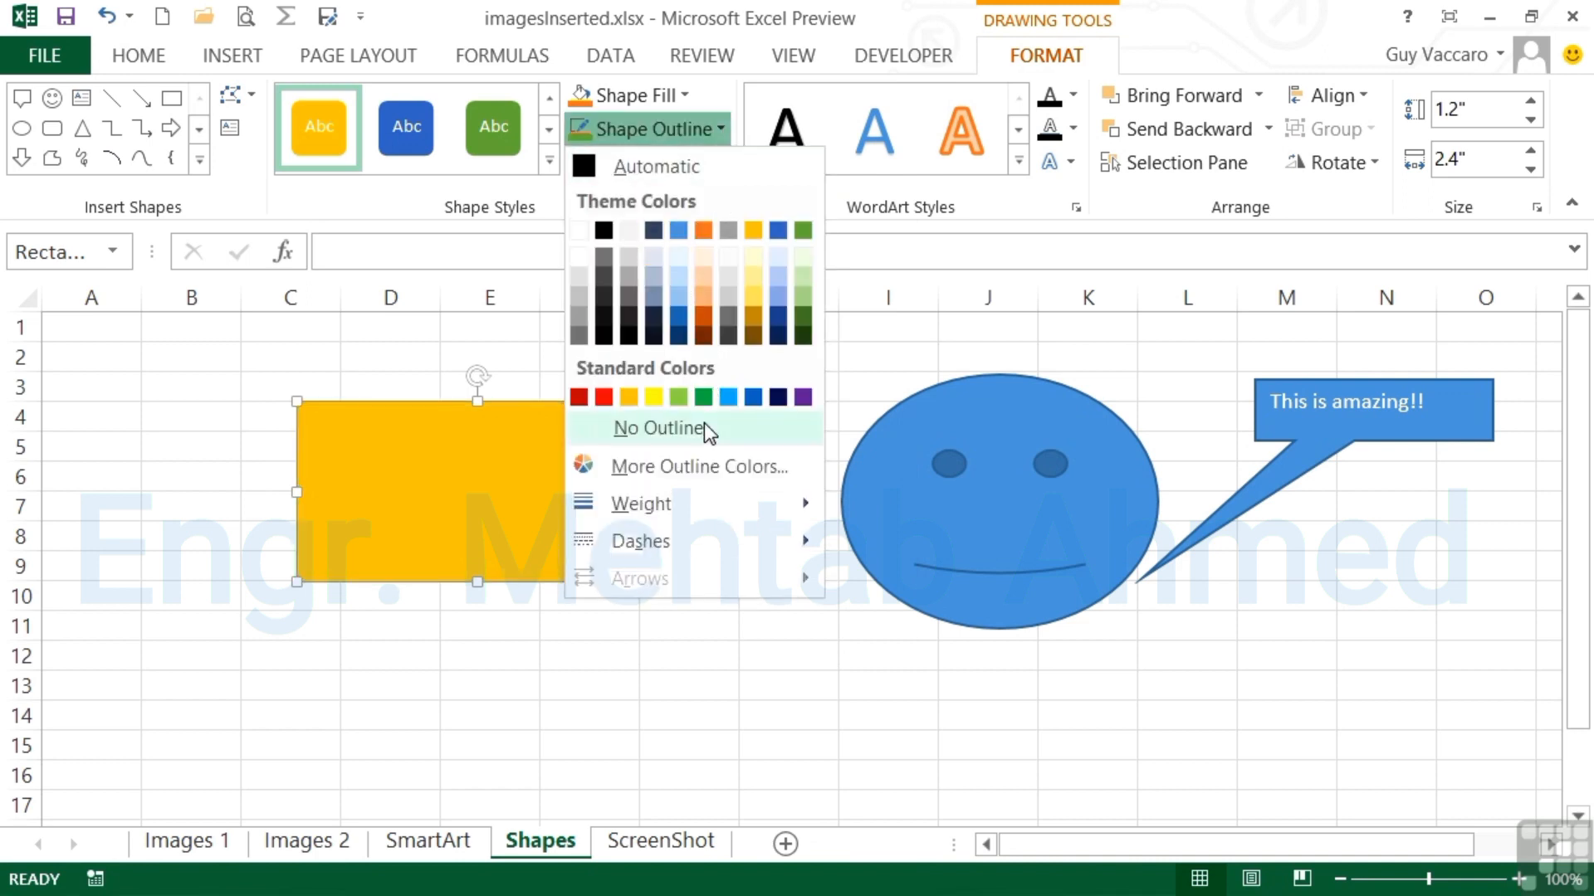
mouse_move(690, 515)
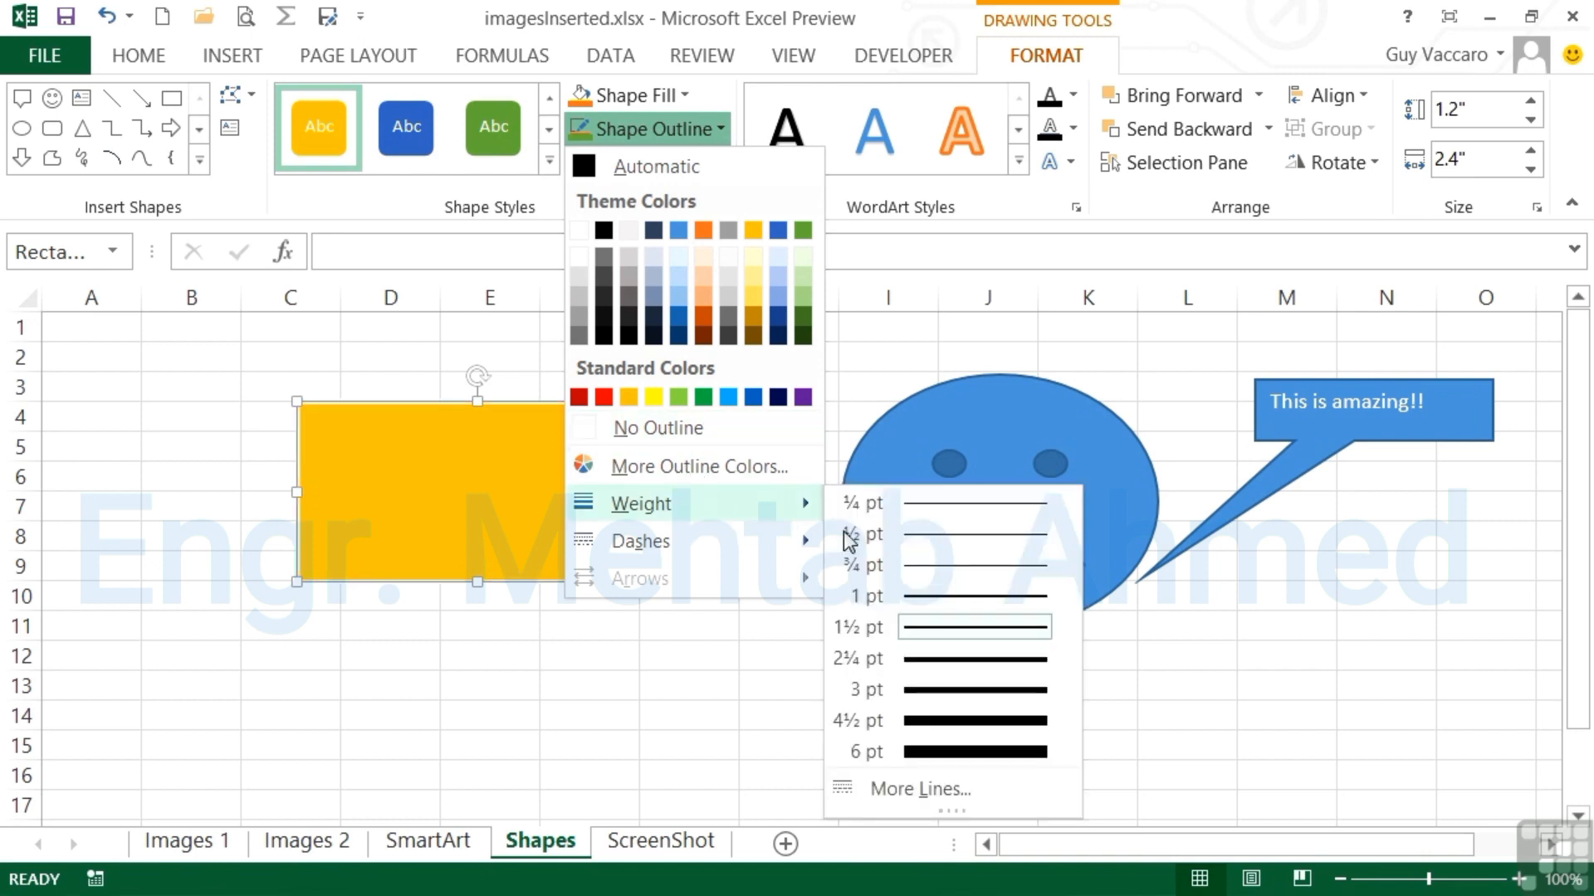
click(928, 751)
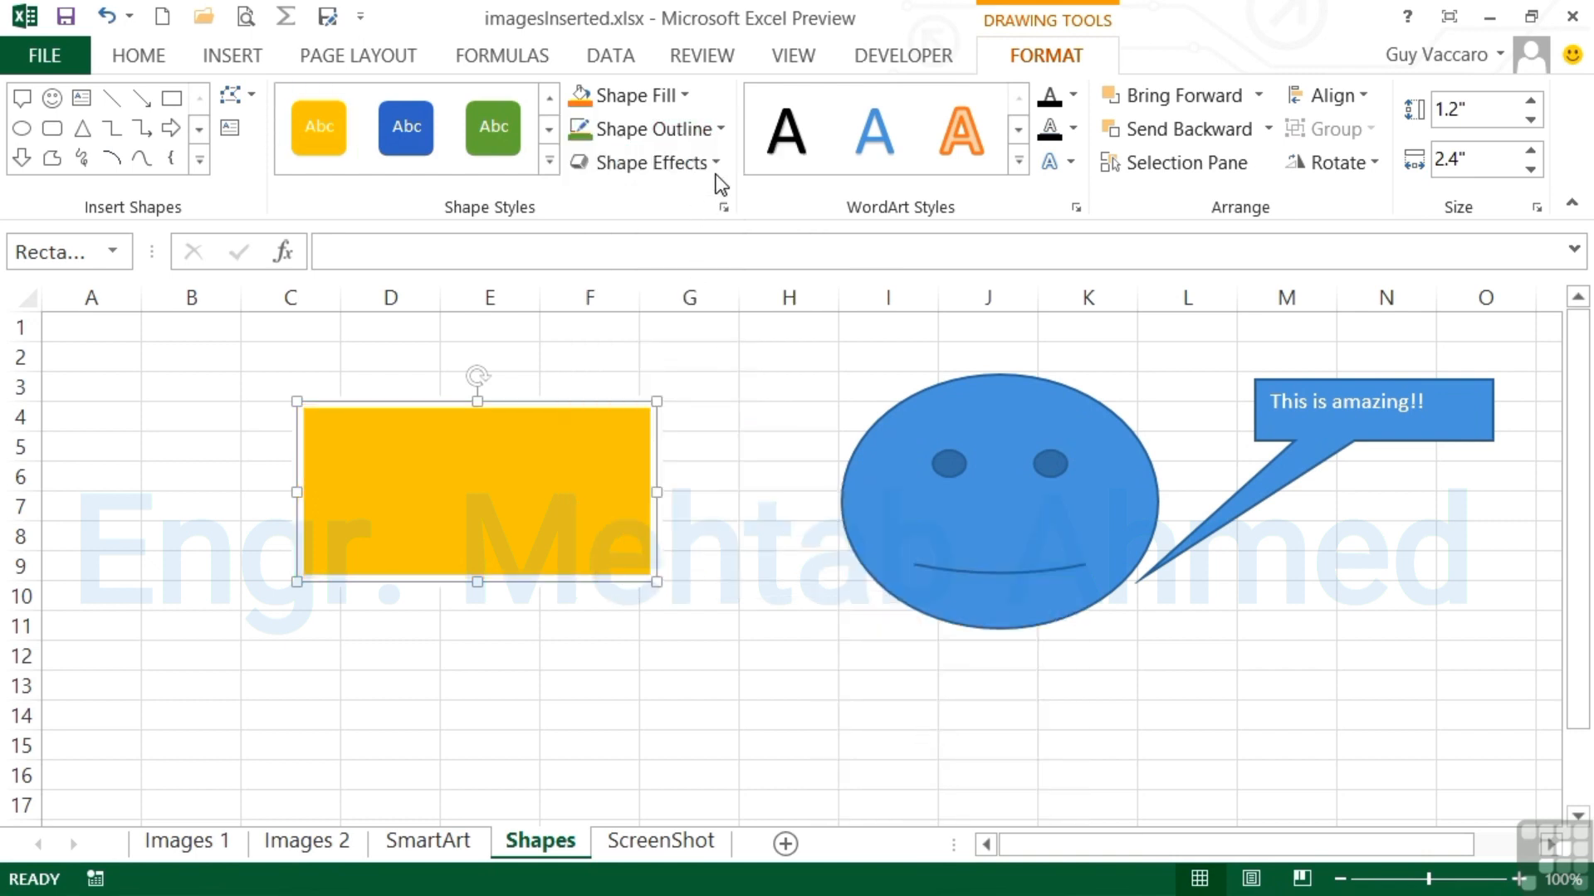
click(719, 128)
mouse_move(686, 540)
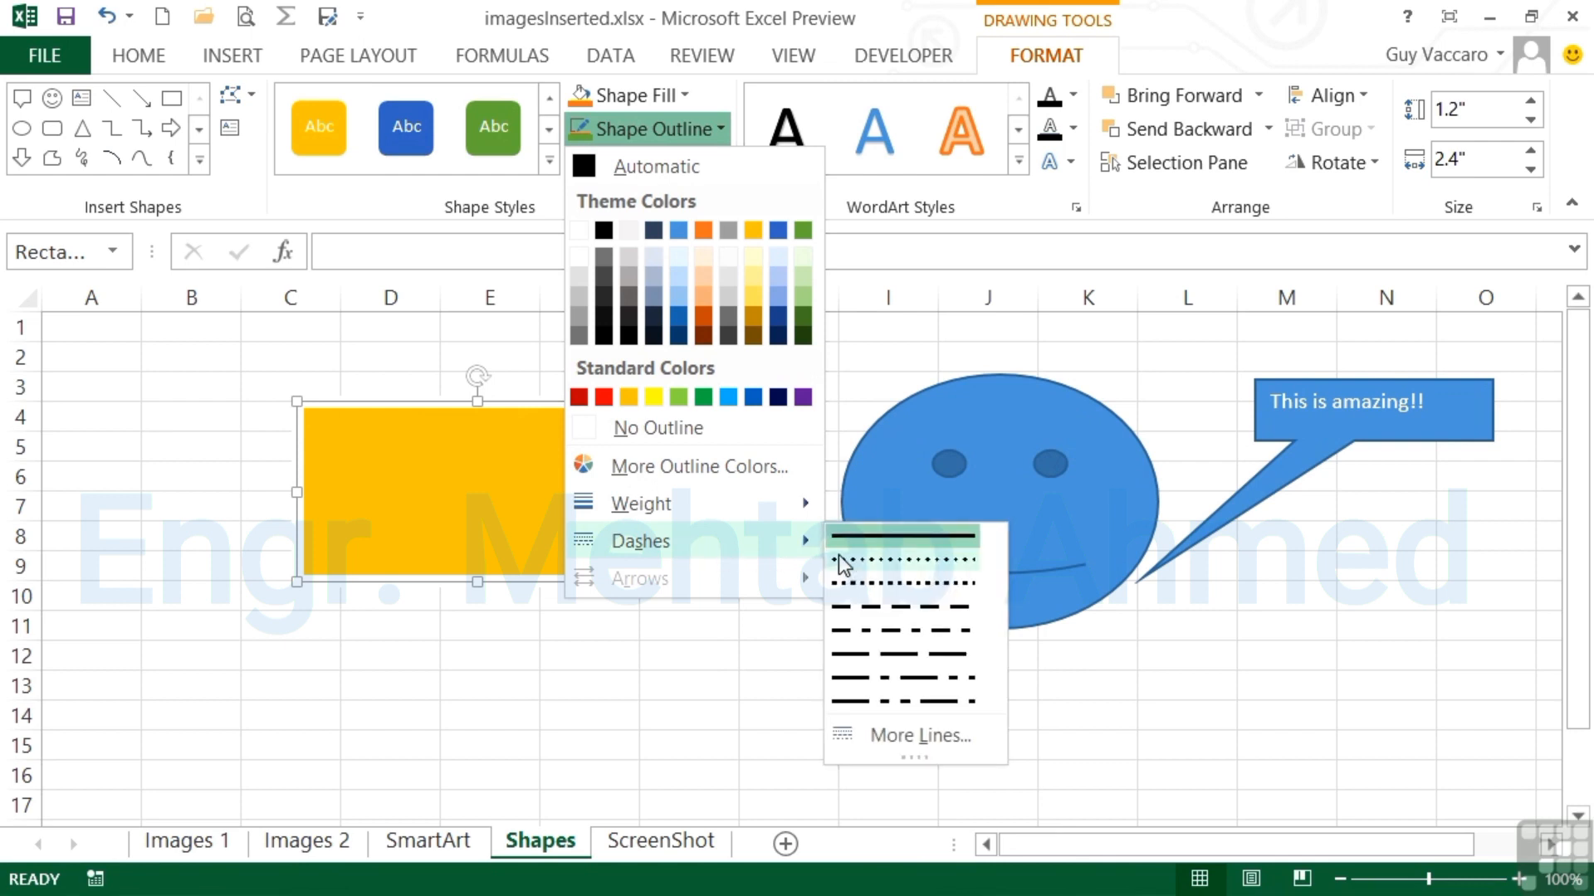
click(877, 585)
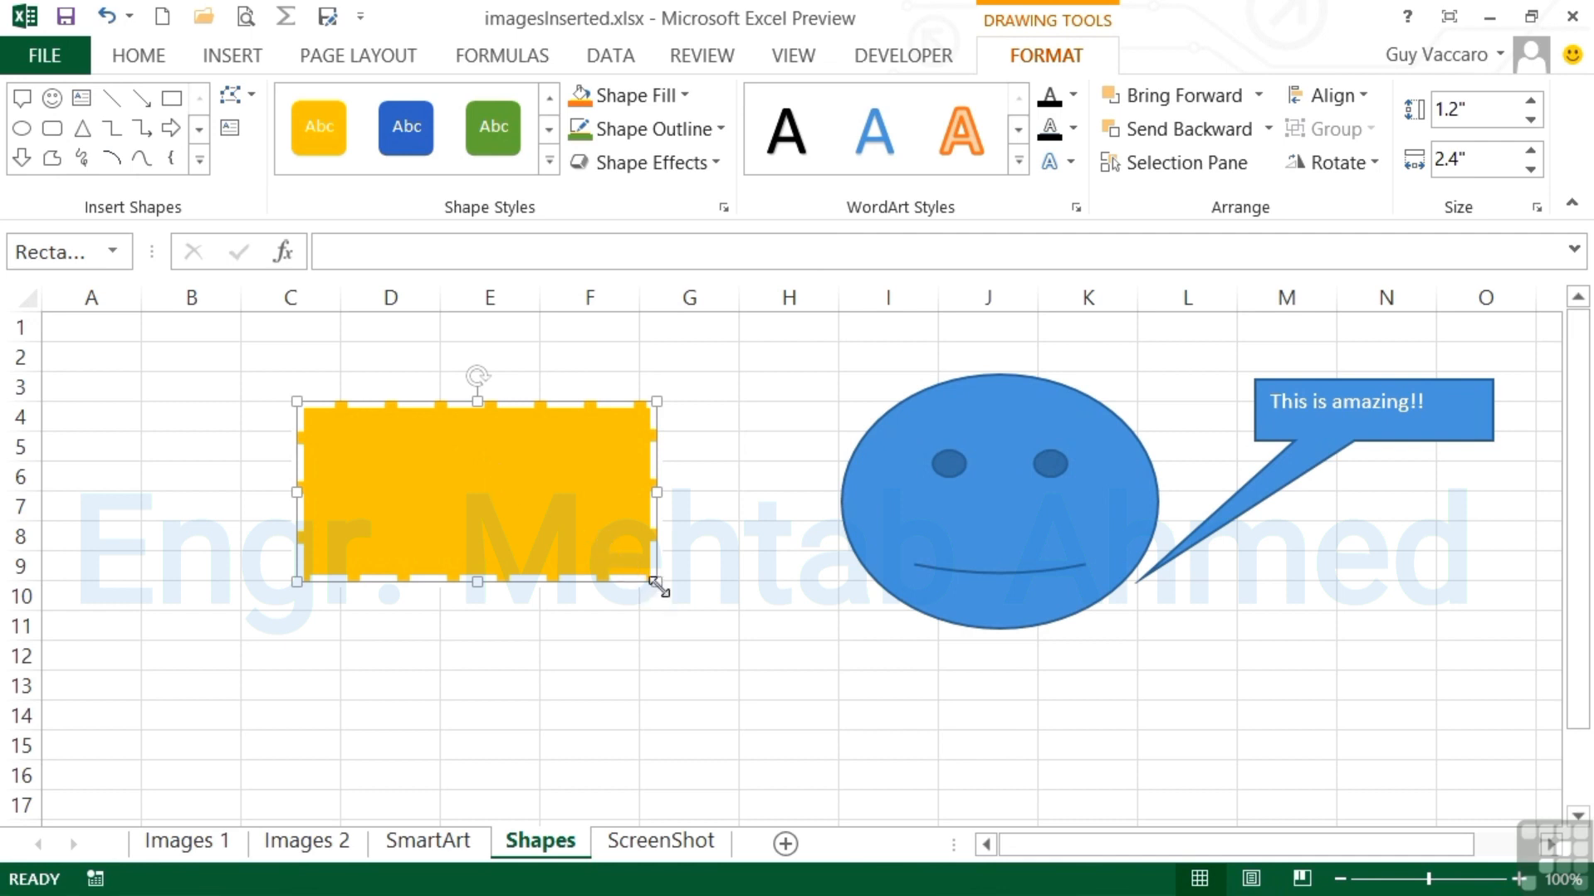
Step: Resize the gold rectangle into a square 2" high by 2" wide
drag(656, 581, 622, 588)
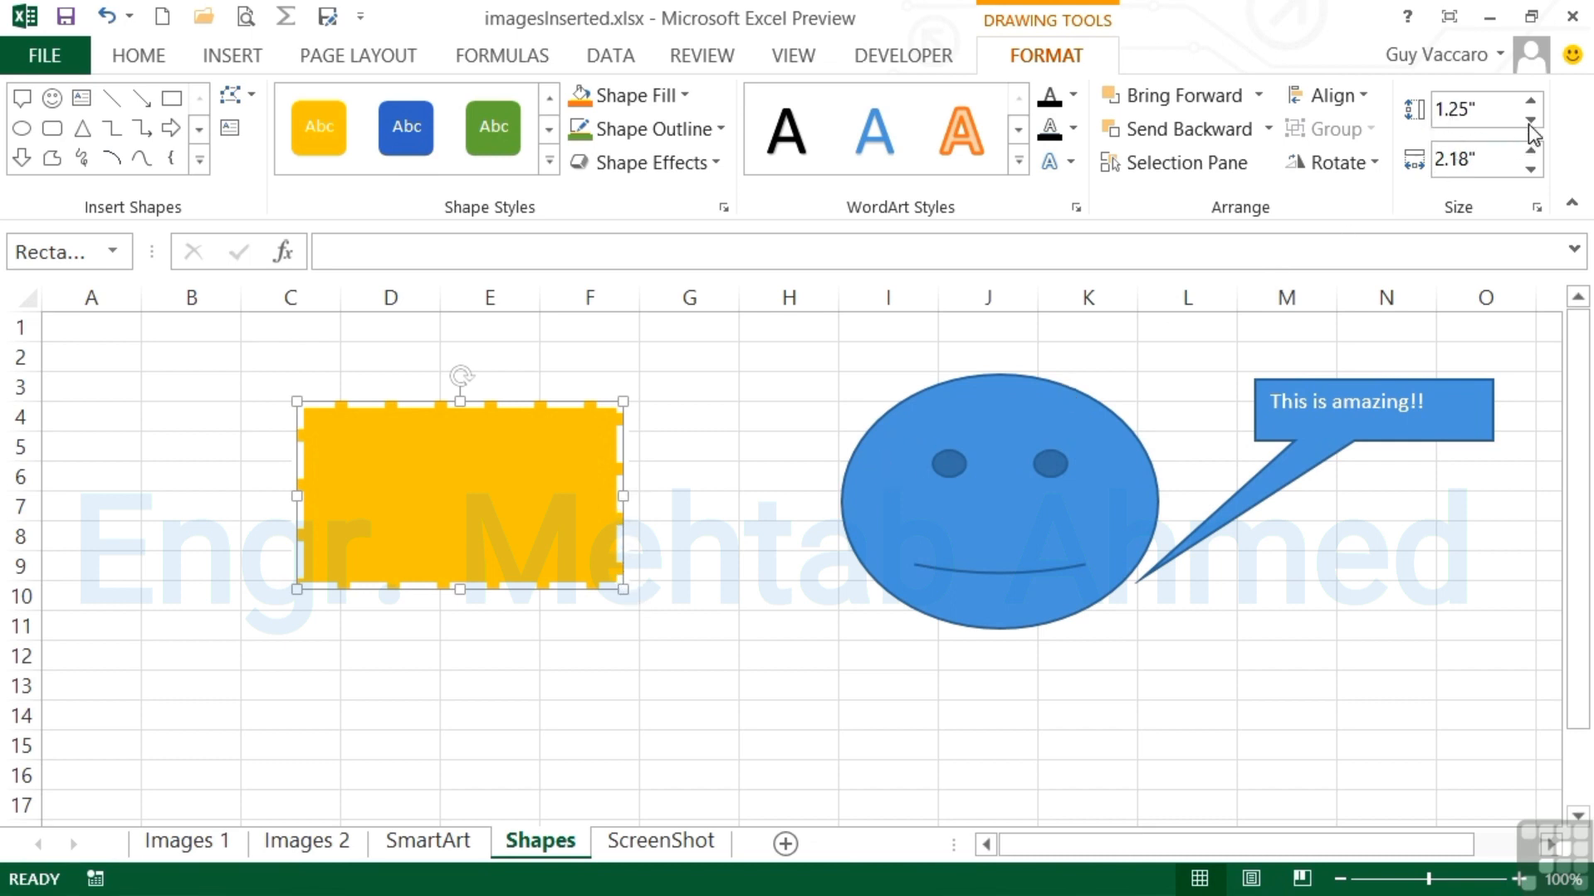
click(1531, 101)
click(1532, 101)
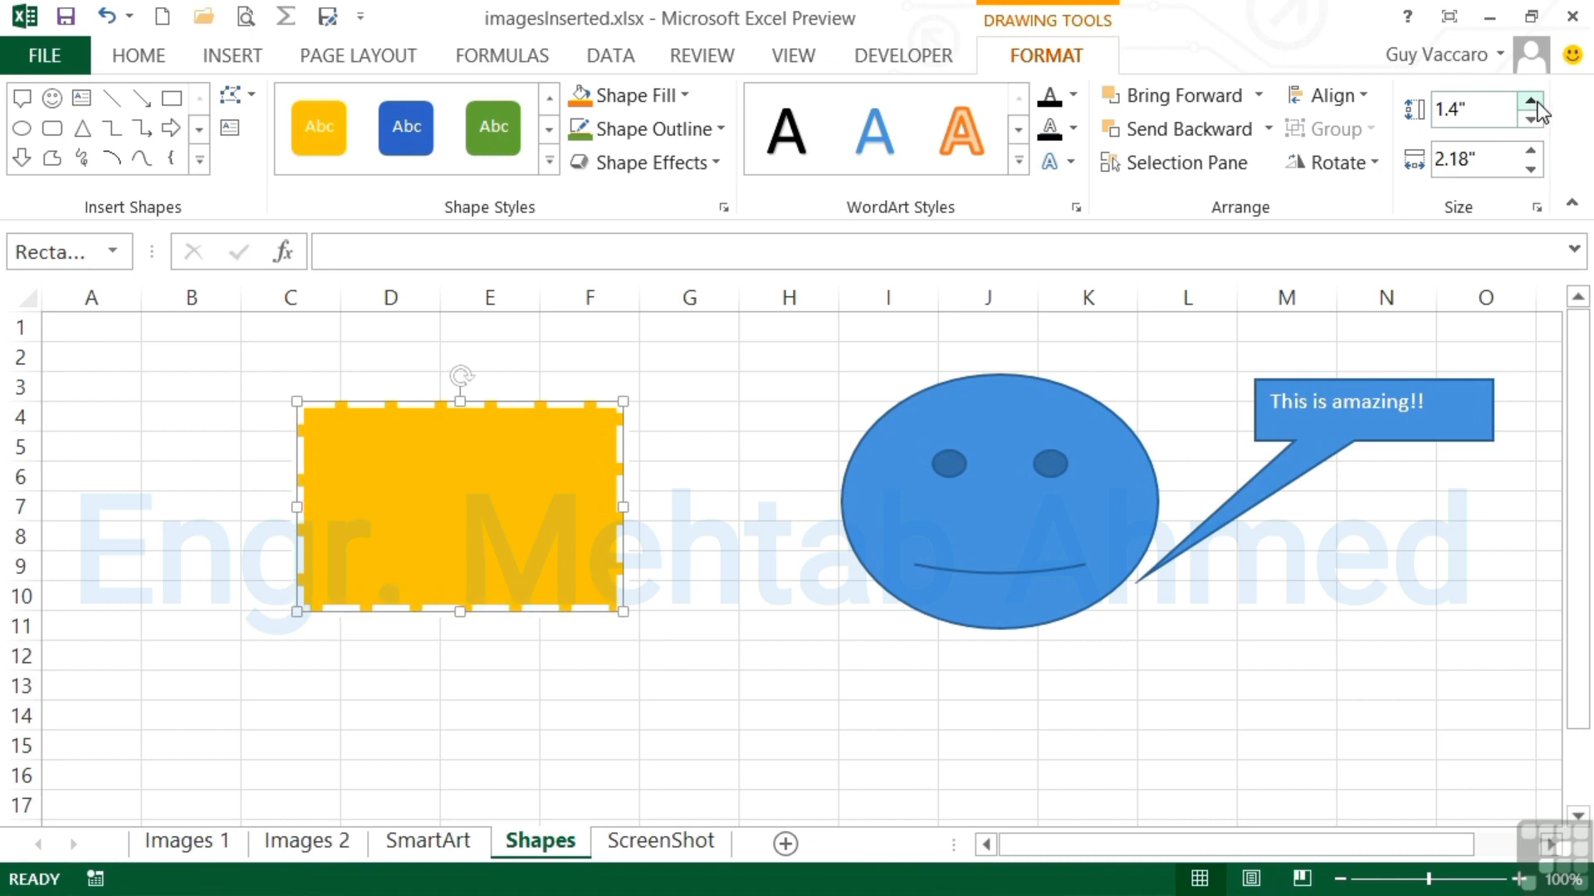
click(1532, 102)
click(1531, 101)
click(1532, 101)
click(1532, 102)
click(1531, 101)
click(1531, 101)
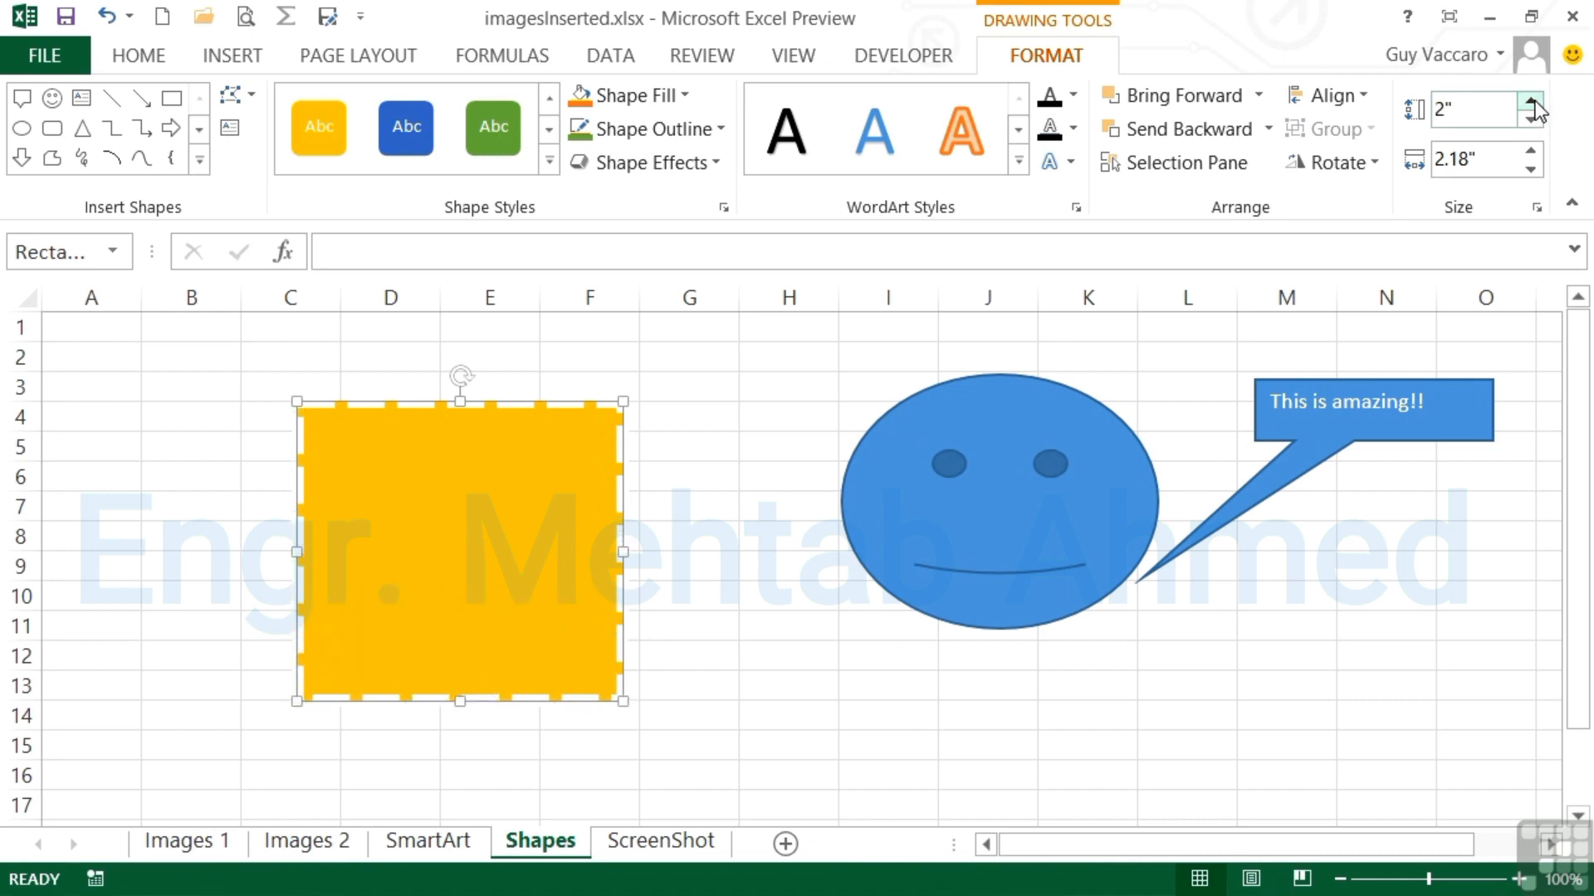
click(1529, 171)
click(1530, 170)
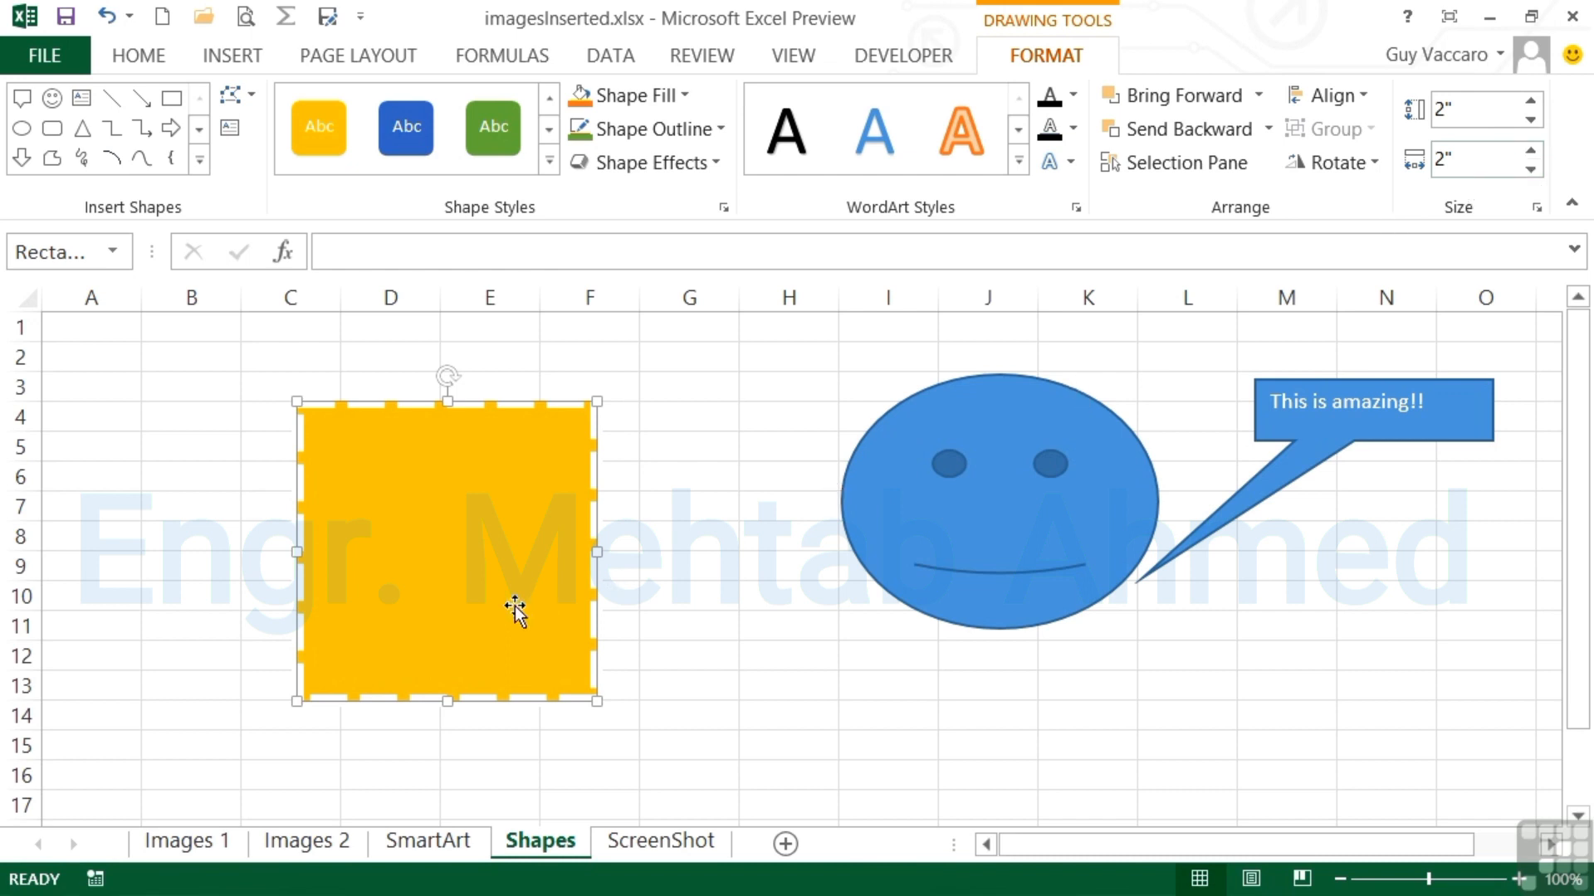
Step: On the SmartArt sheet, select the whole fruit cycle diagram and examine its design and formatting options
click(430, 841)
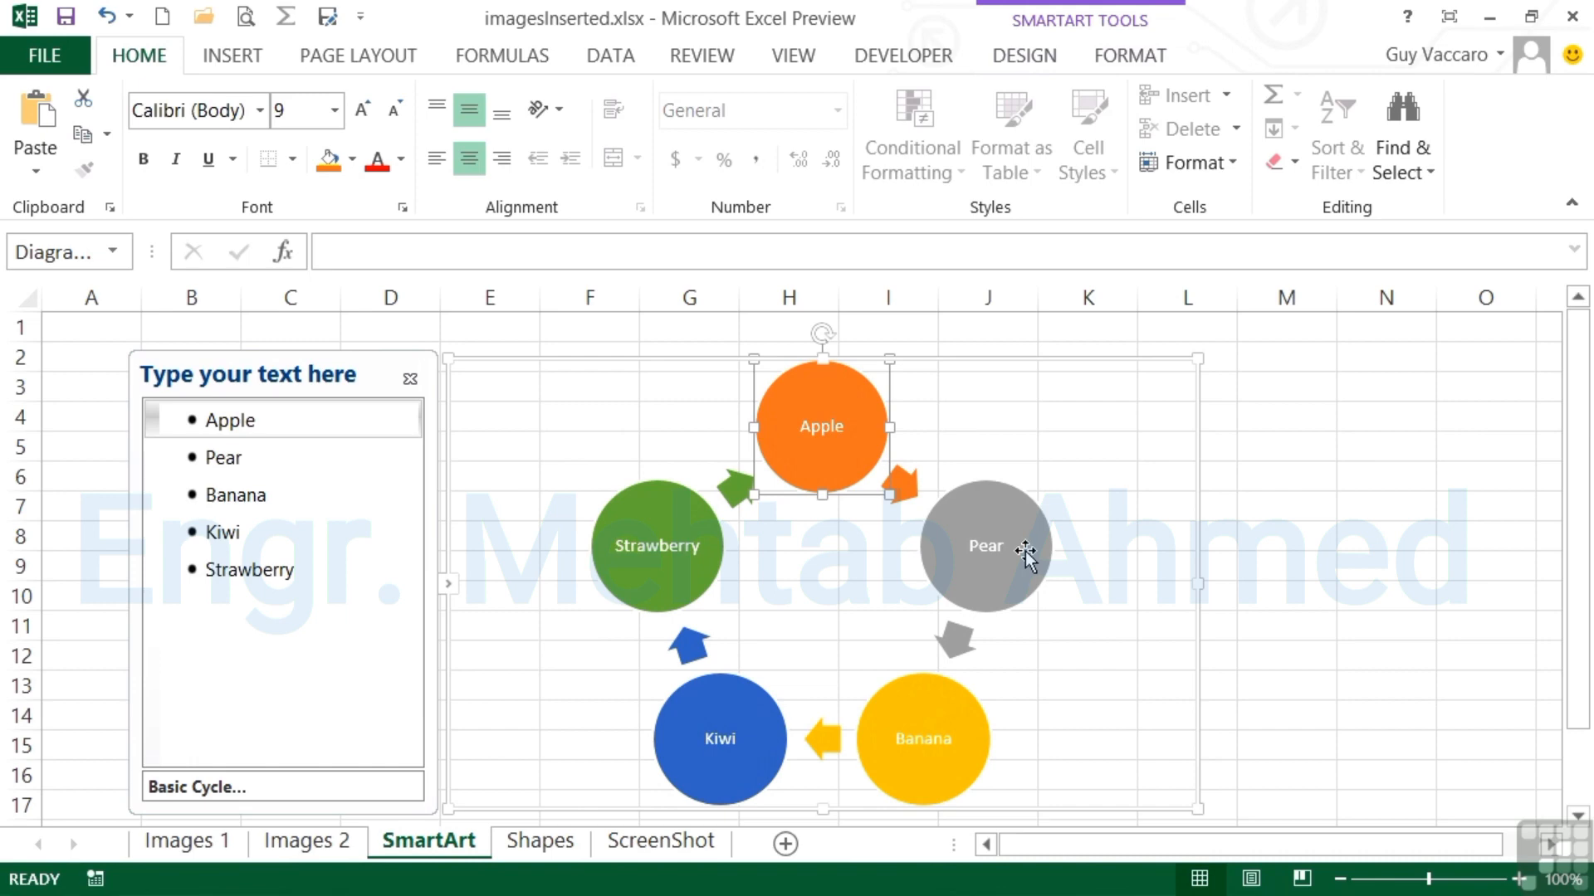
click(1025, 552)
click(1055, 363)
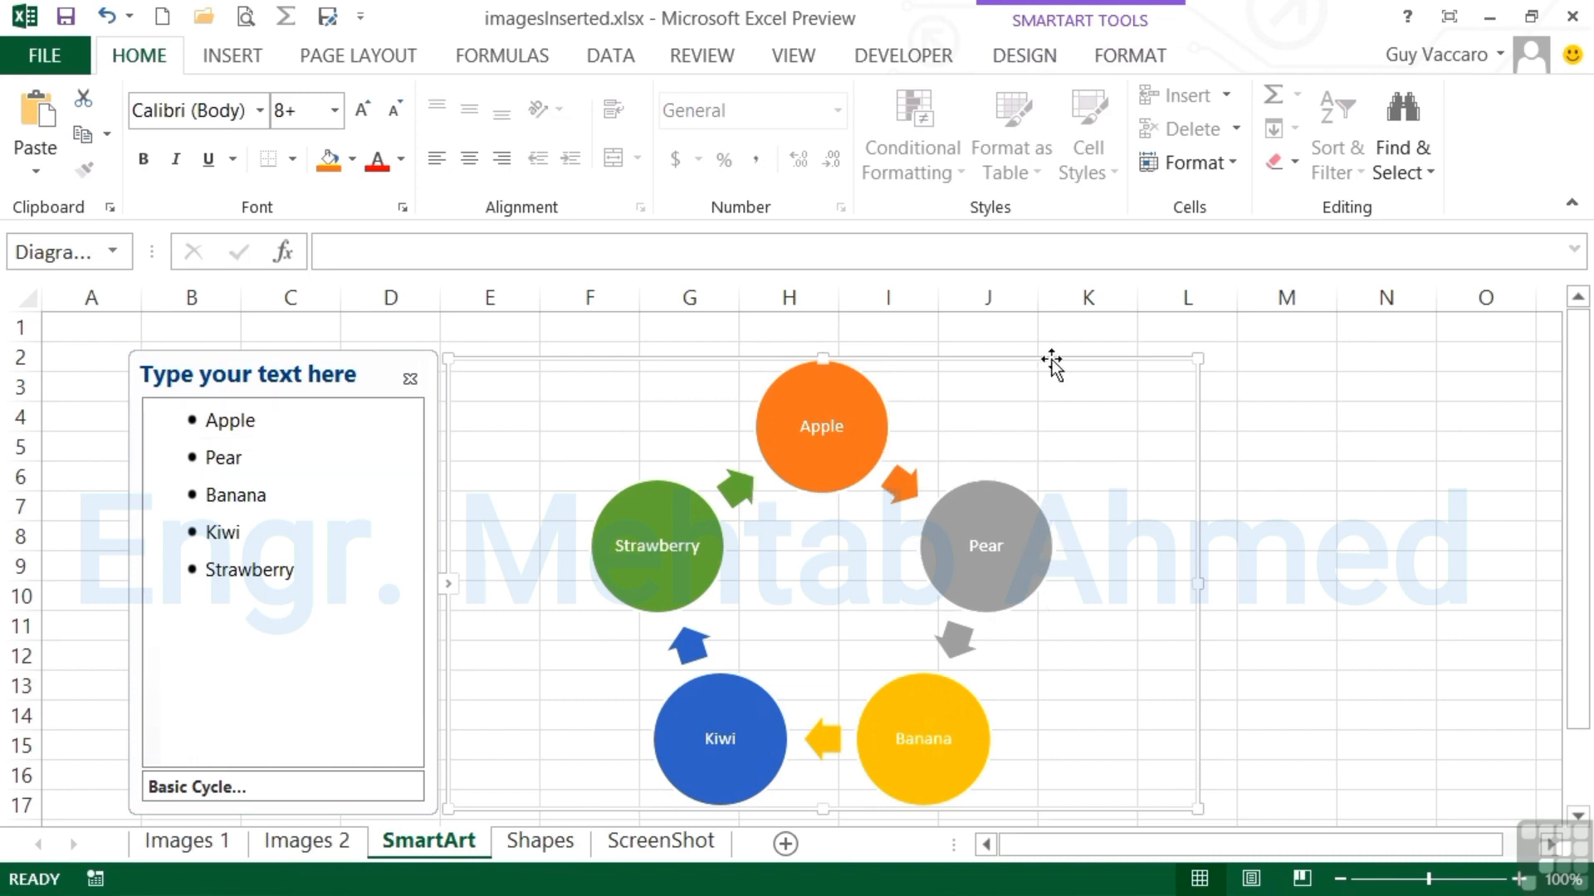
click(1072, 65)
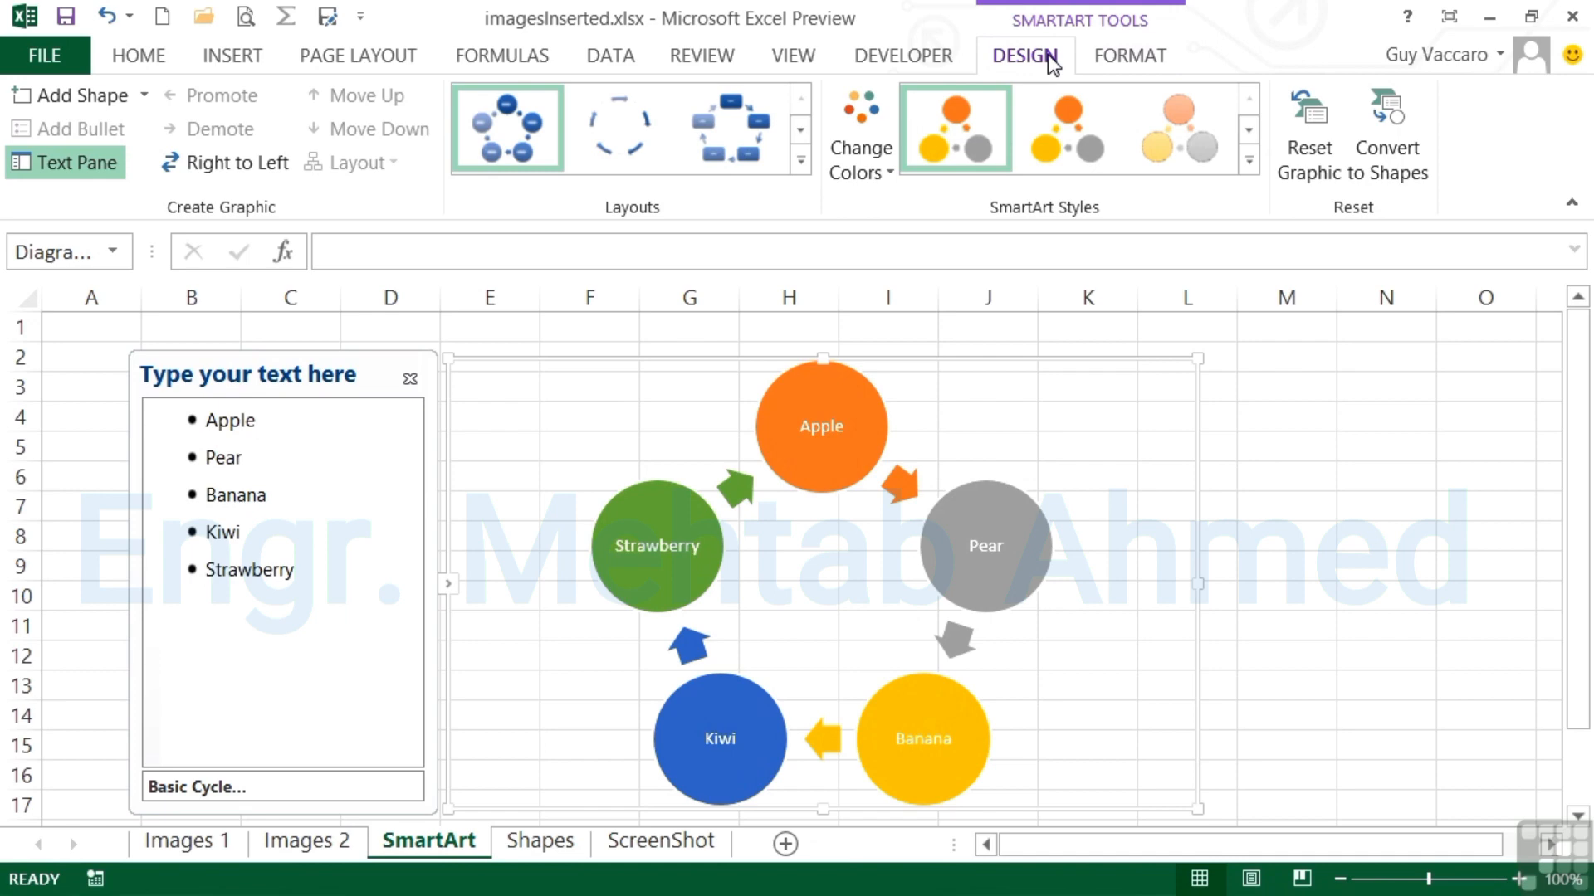
click(1150, 65)
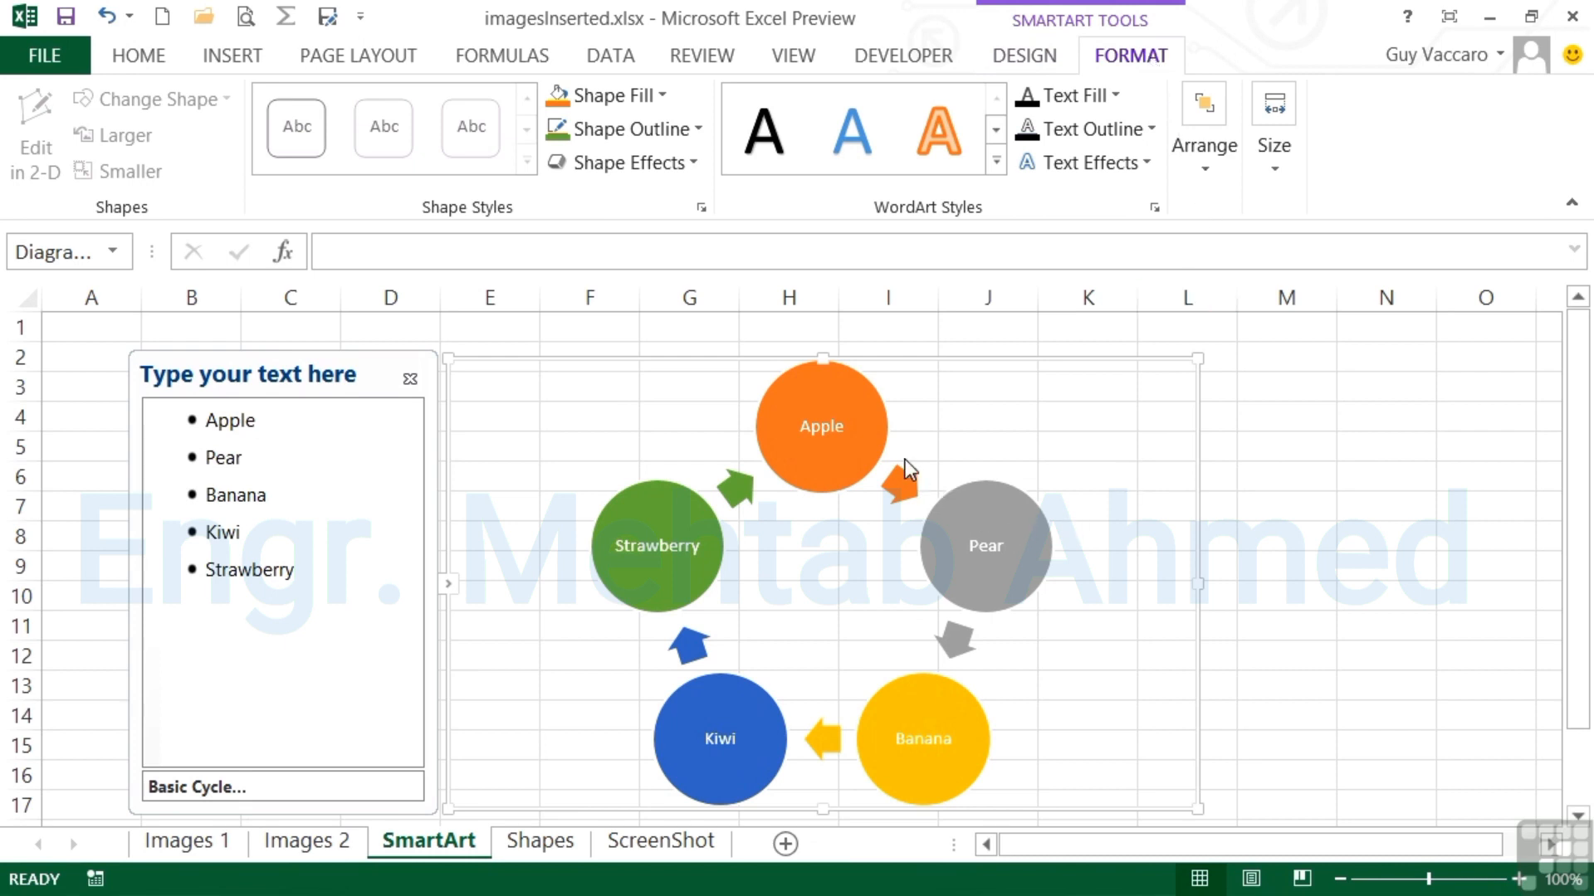
Step: Fill the Apple circle of the SmartArt cycle with a lighter green theme color
click(881, 433)
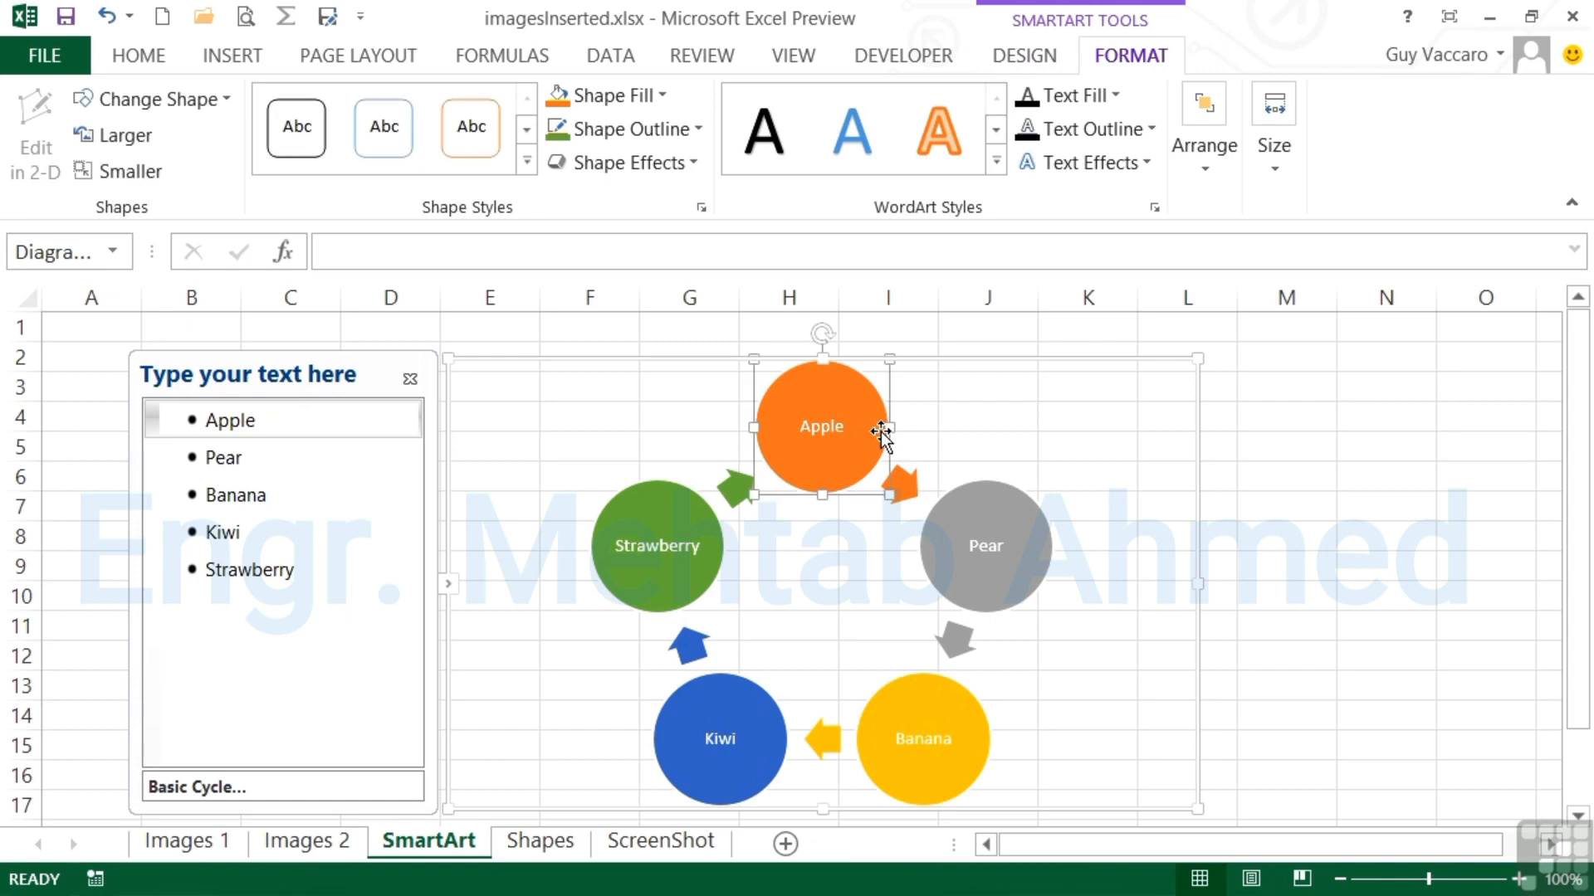
click(1026, 56)
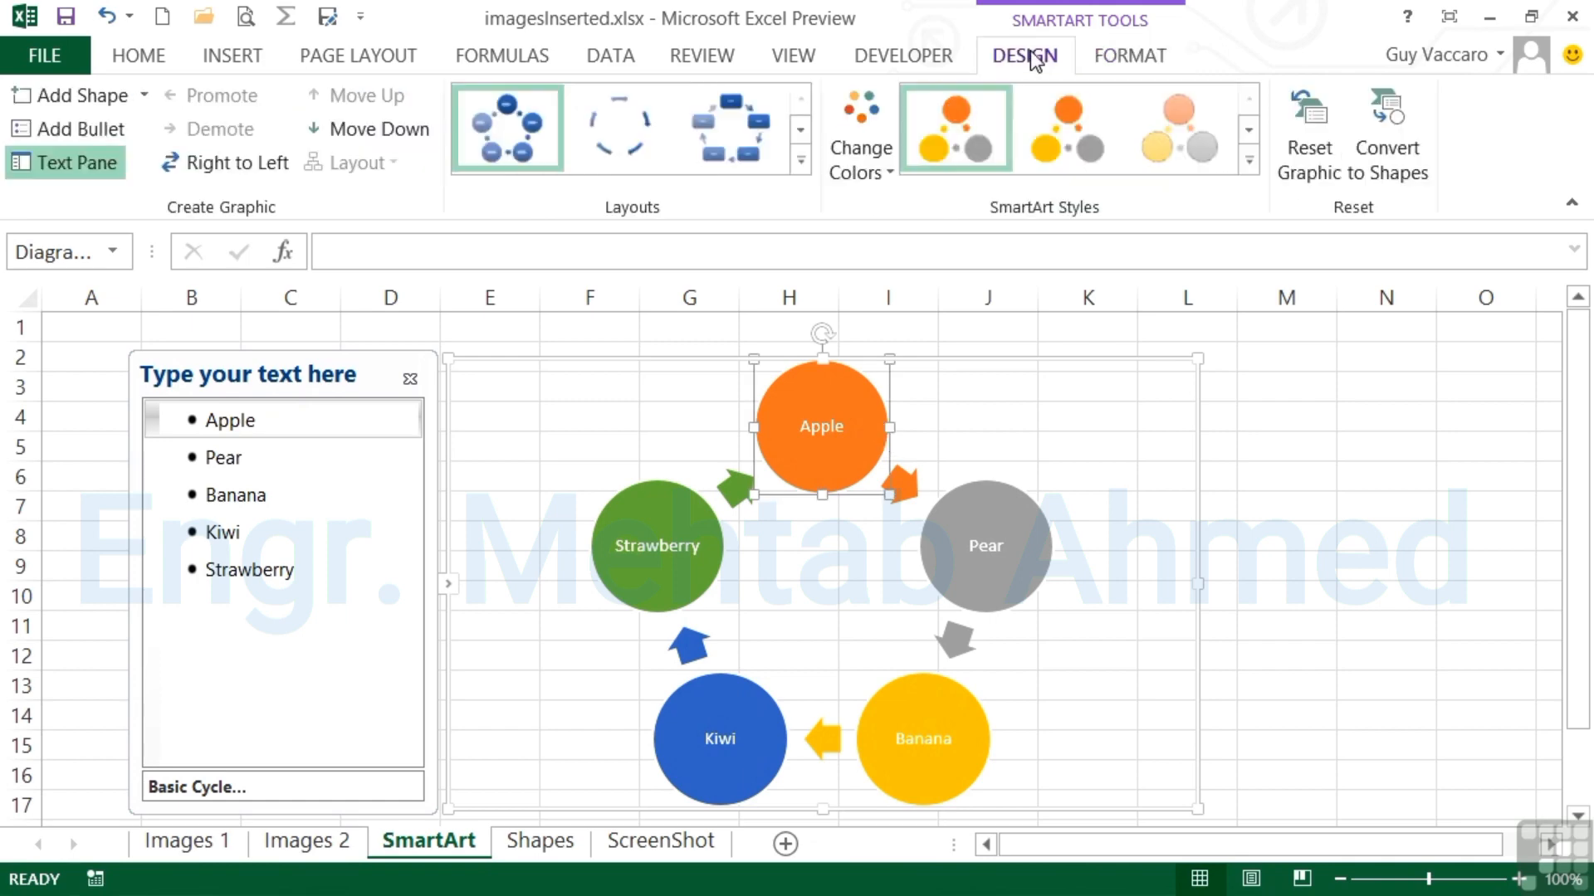
click(1128, 58)
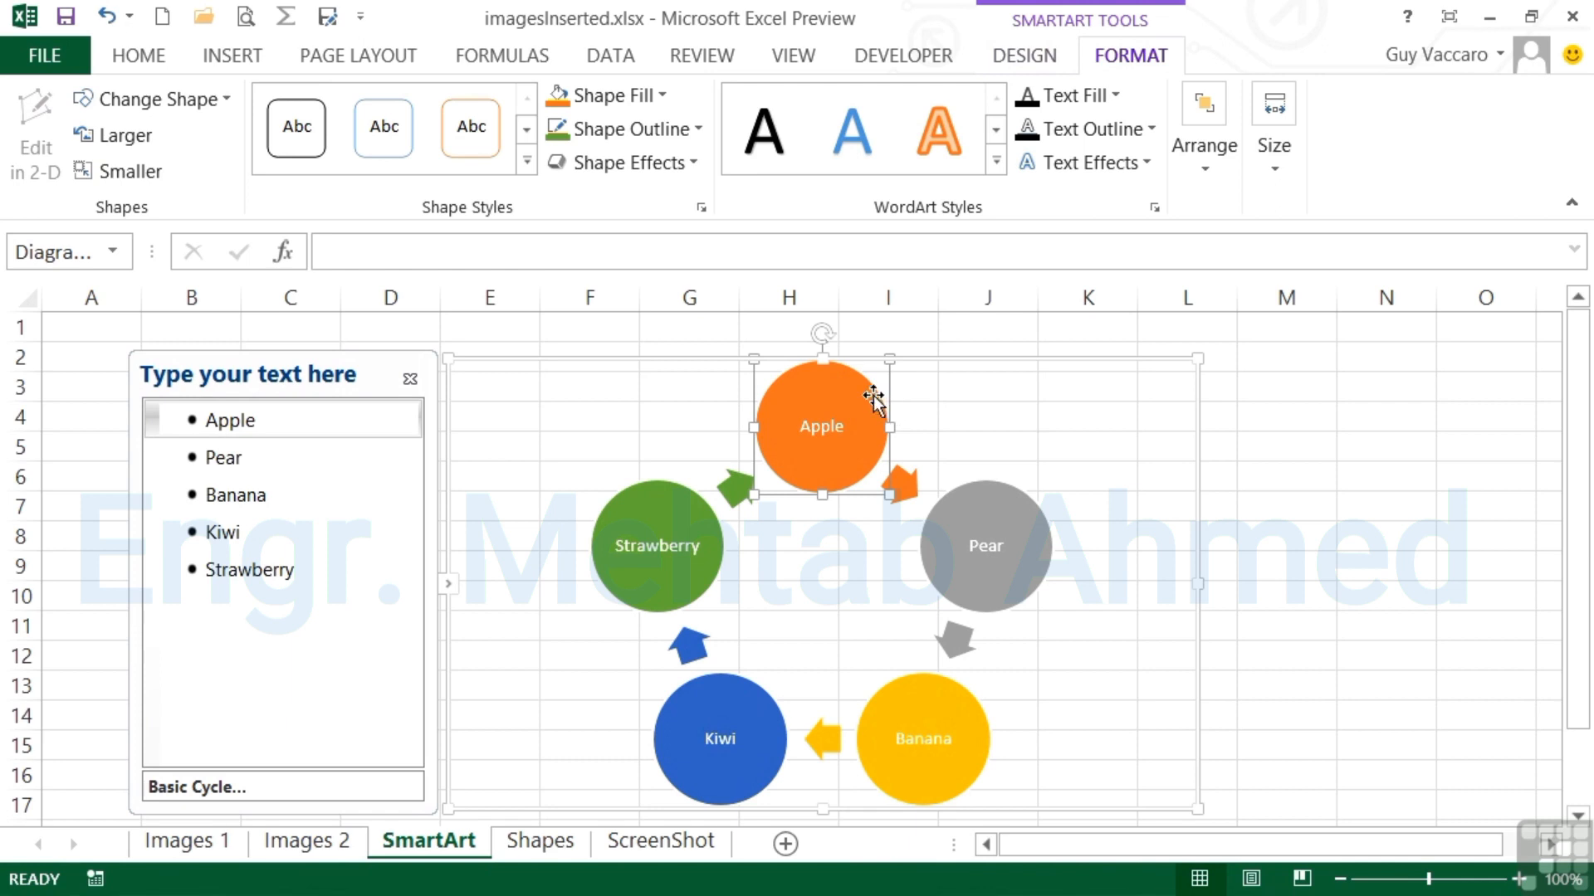
click(663, 98)
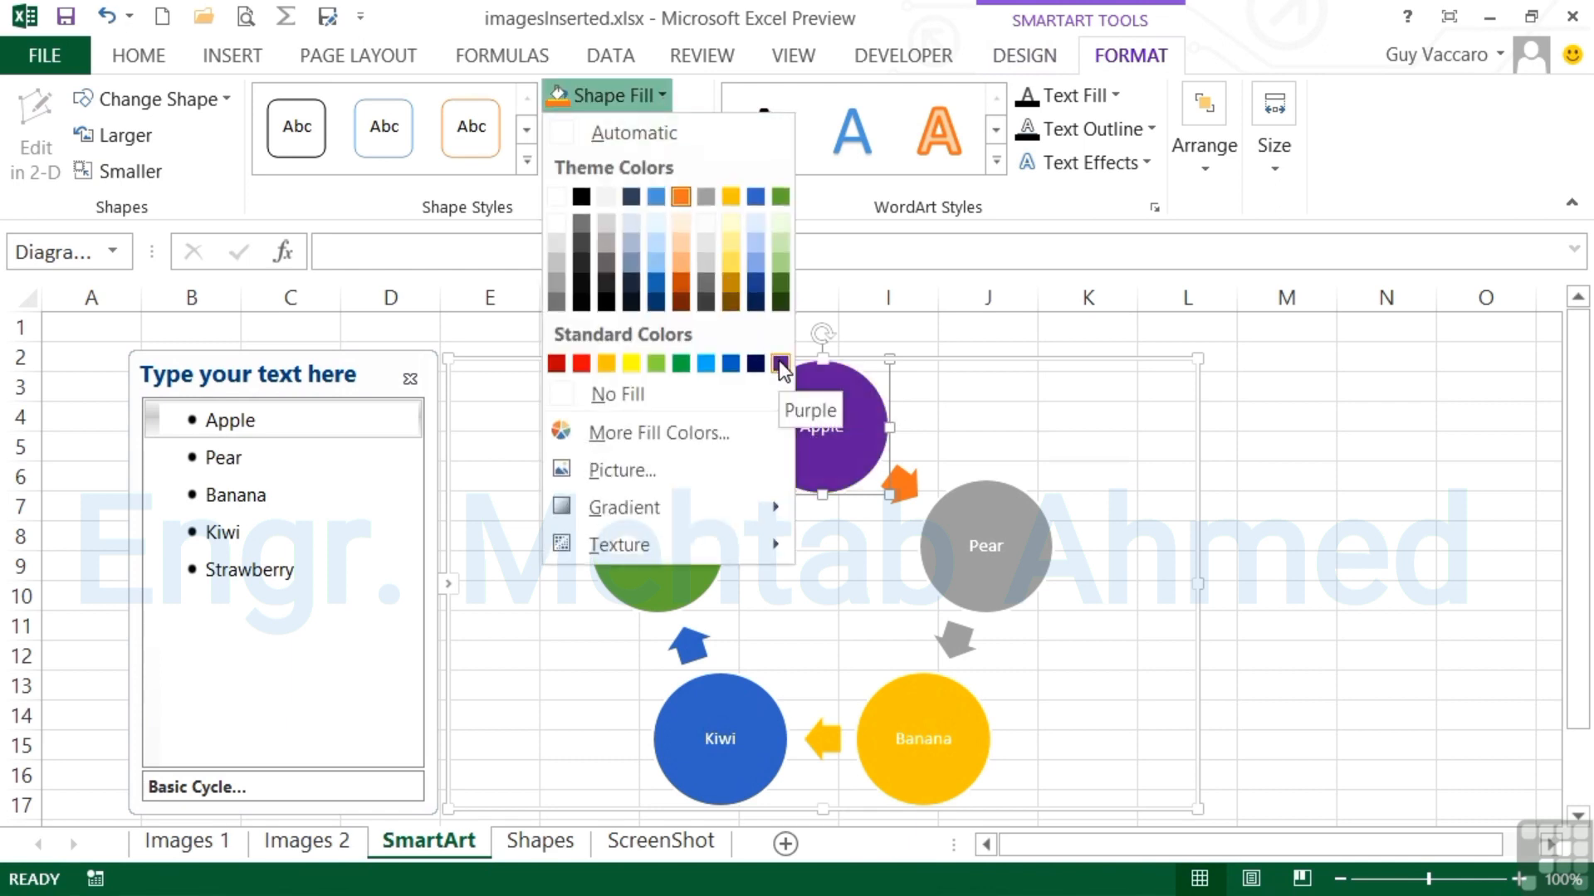
click(781, 264)
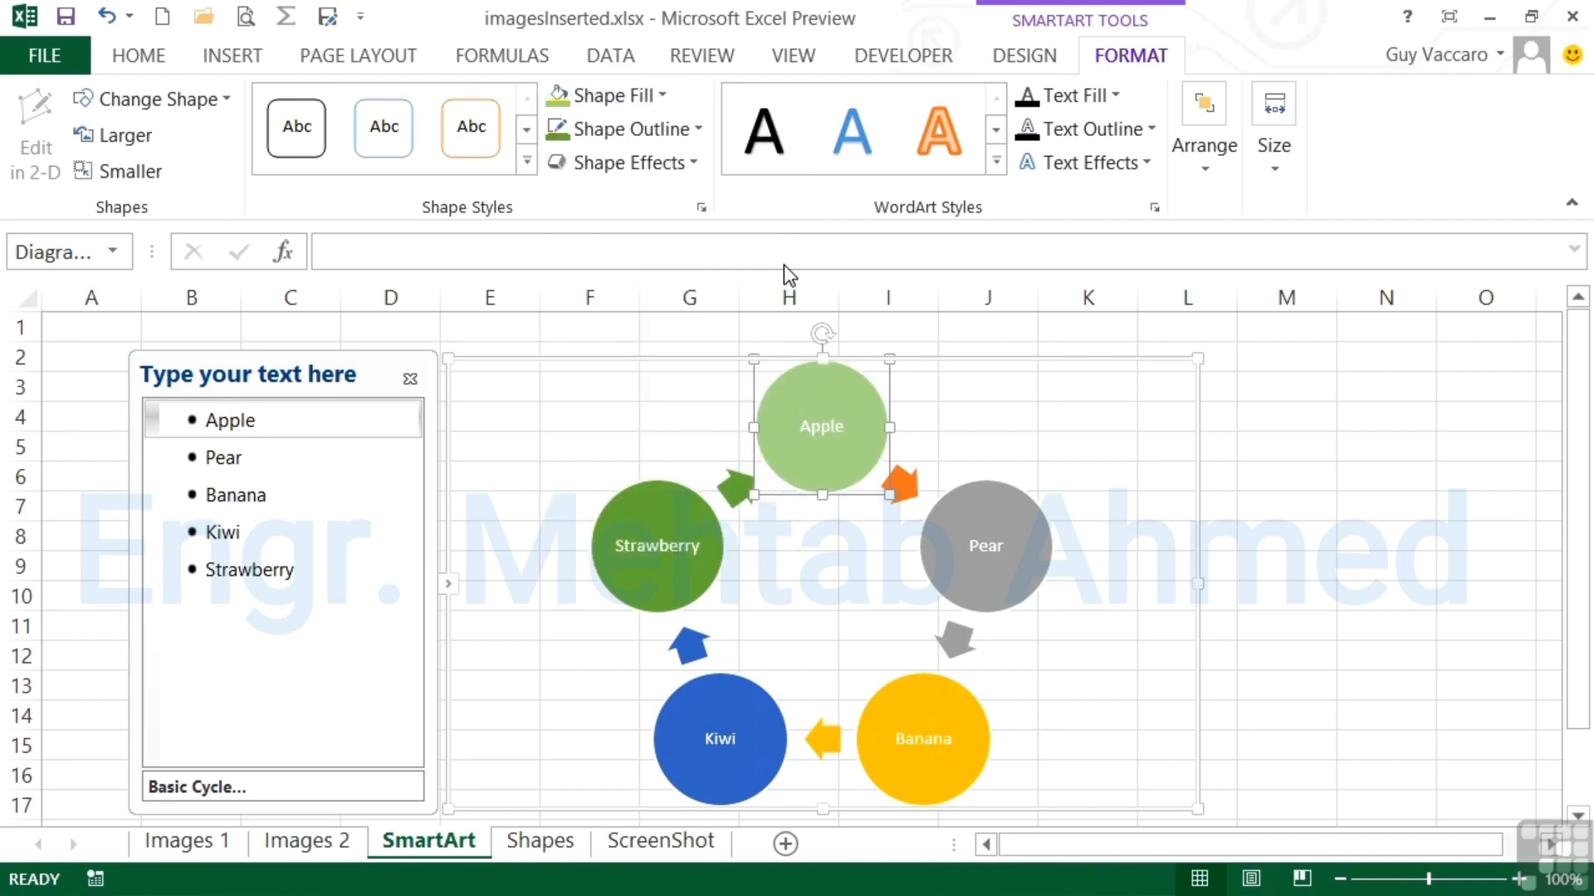
Step: Fill the Pear circle with a darker gold theme color
click(1022, 531)
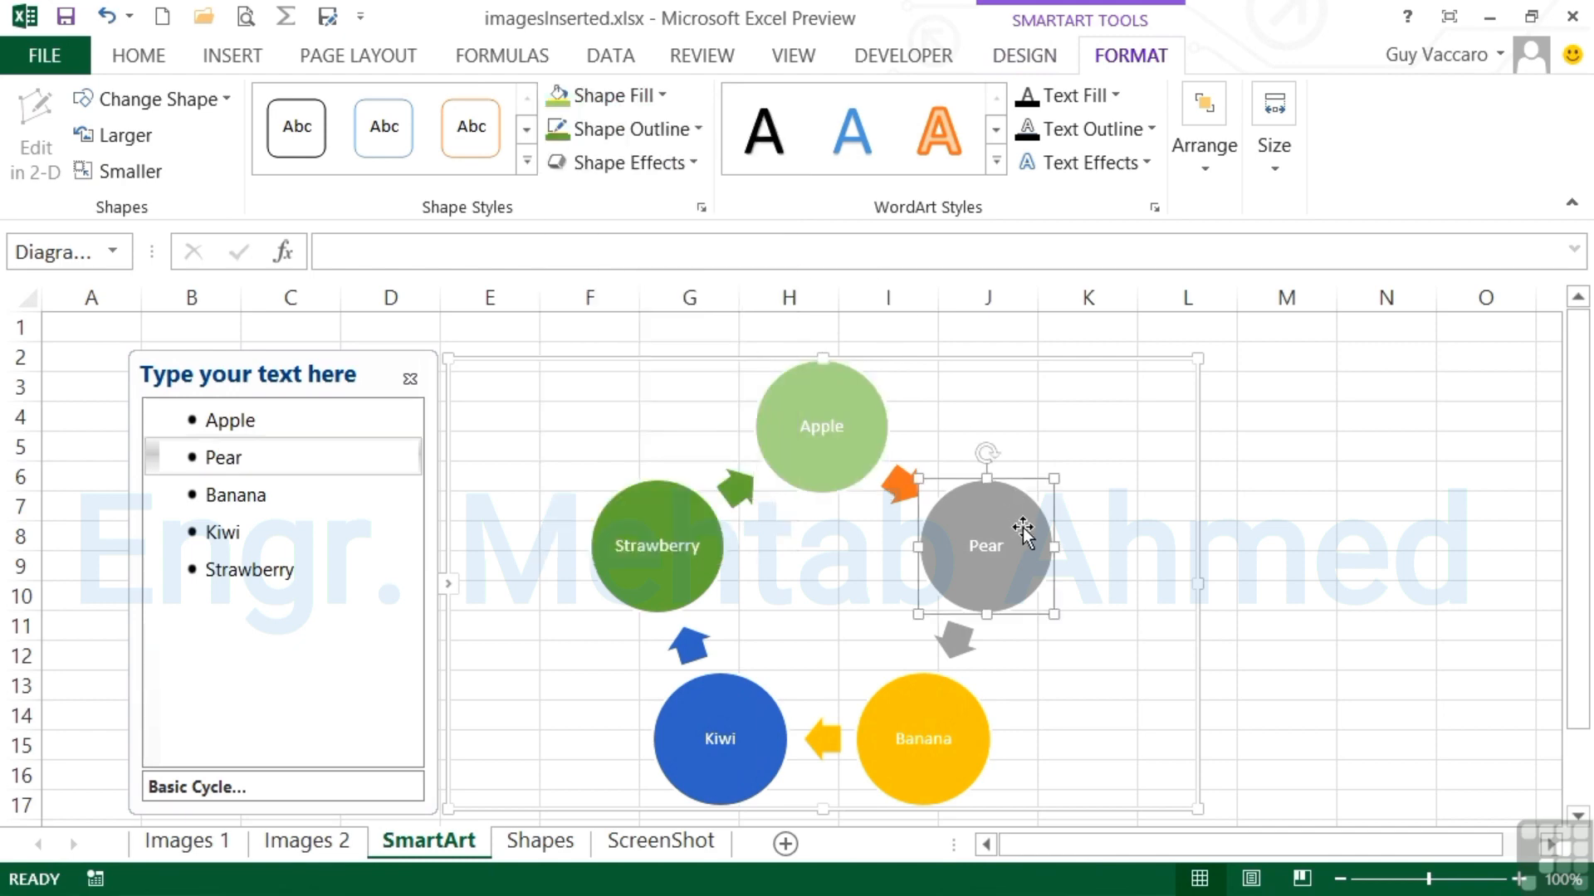
click(660, 98)
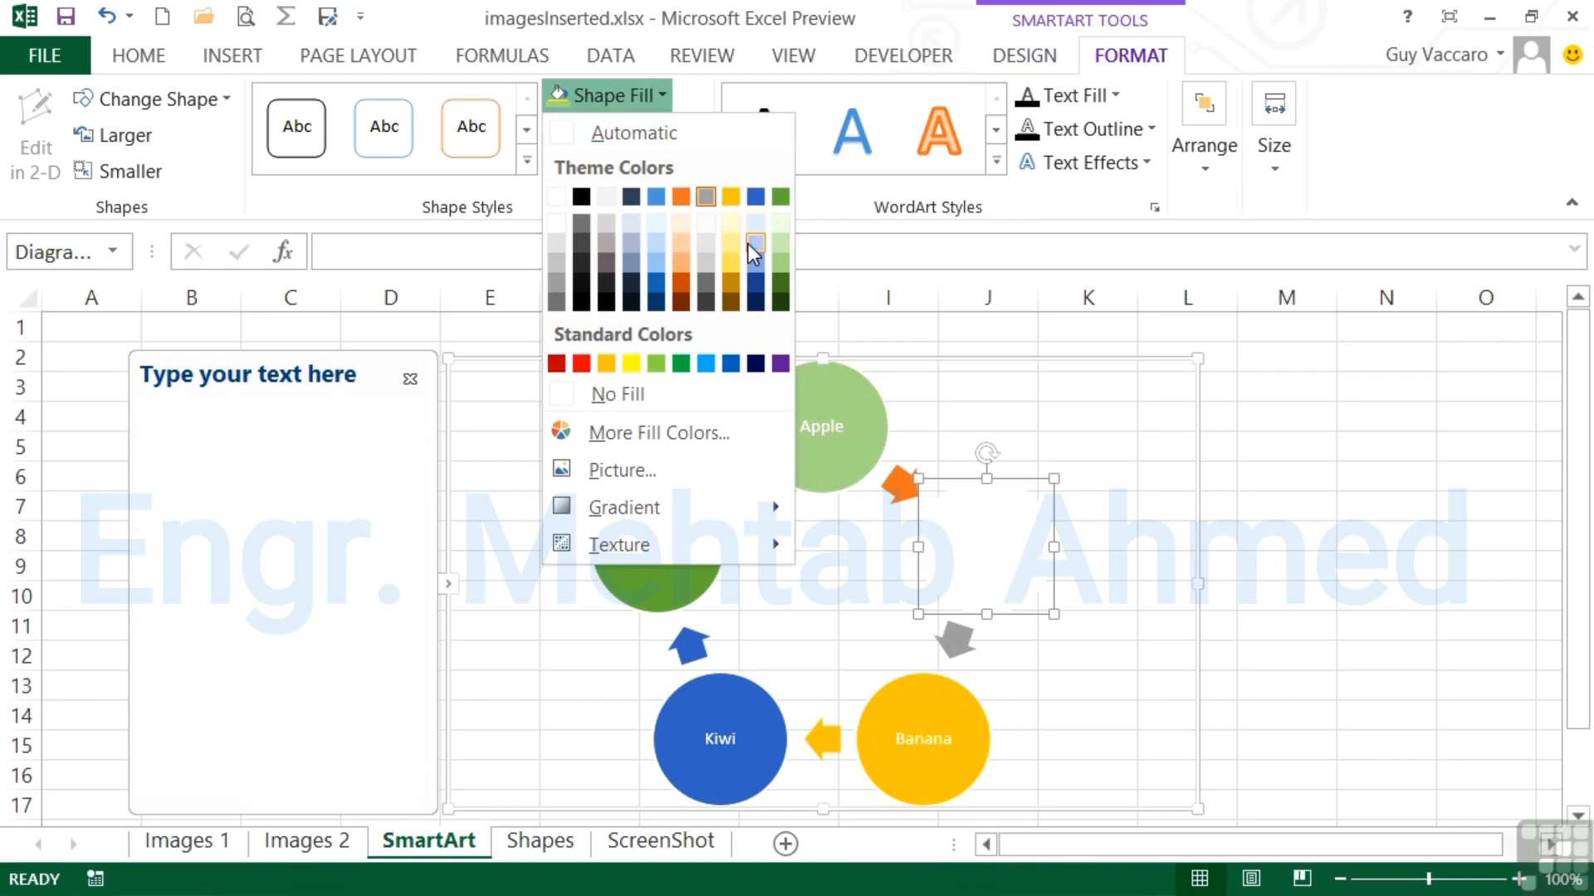
click(732, 284)
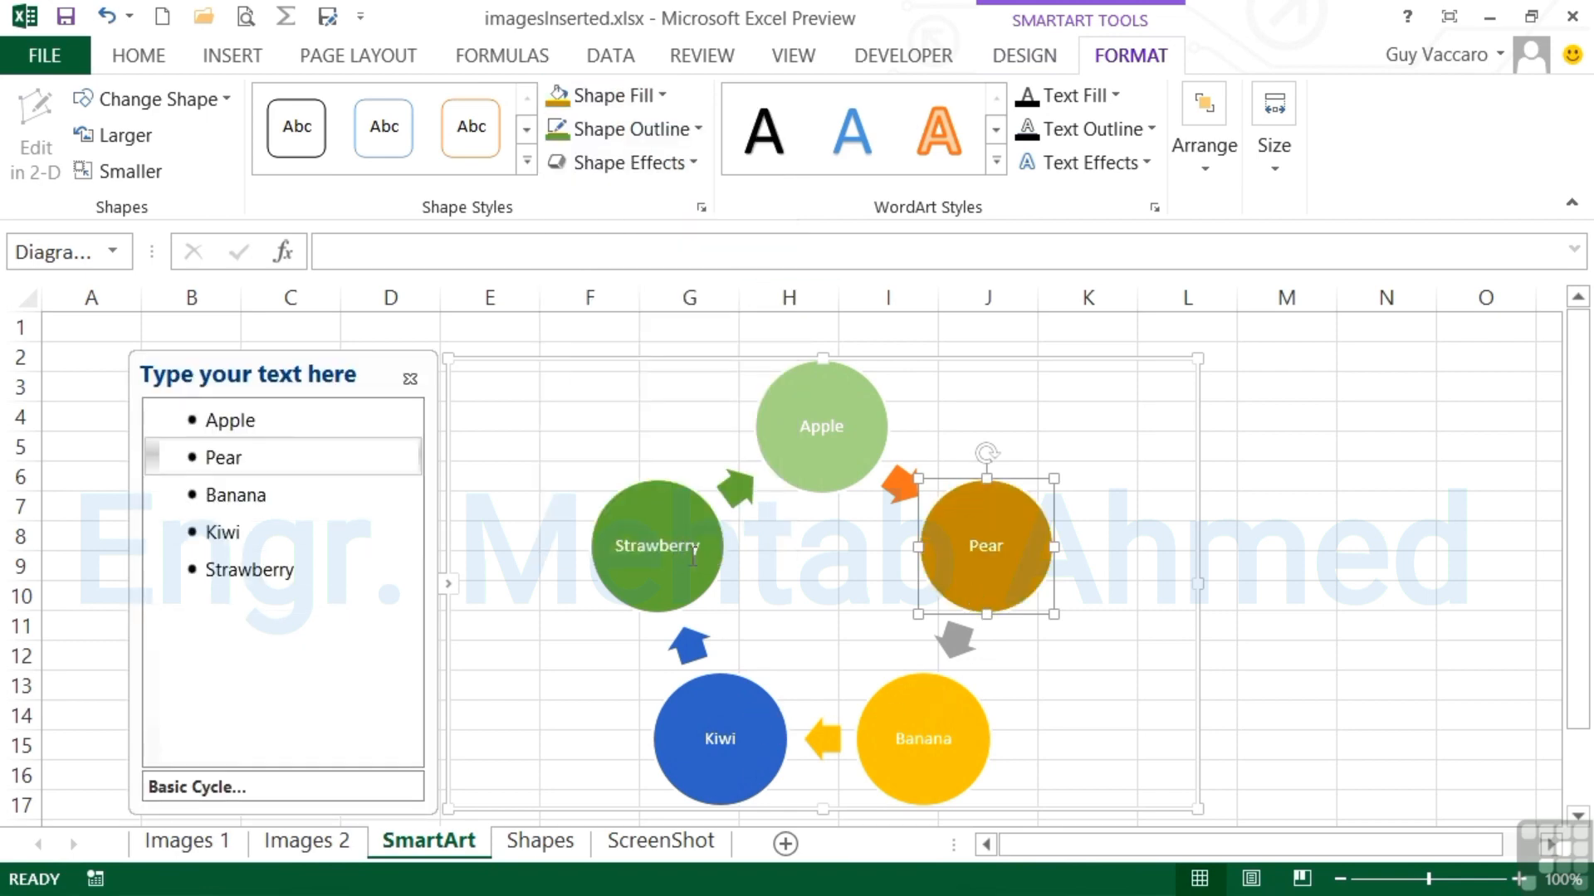
Step: Fill the Strawberry circle with the standard red color
click(694, 504)
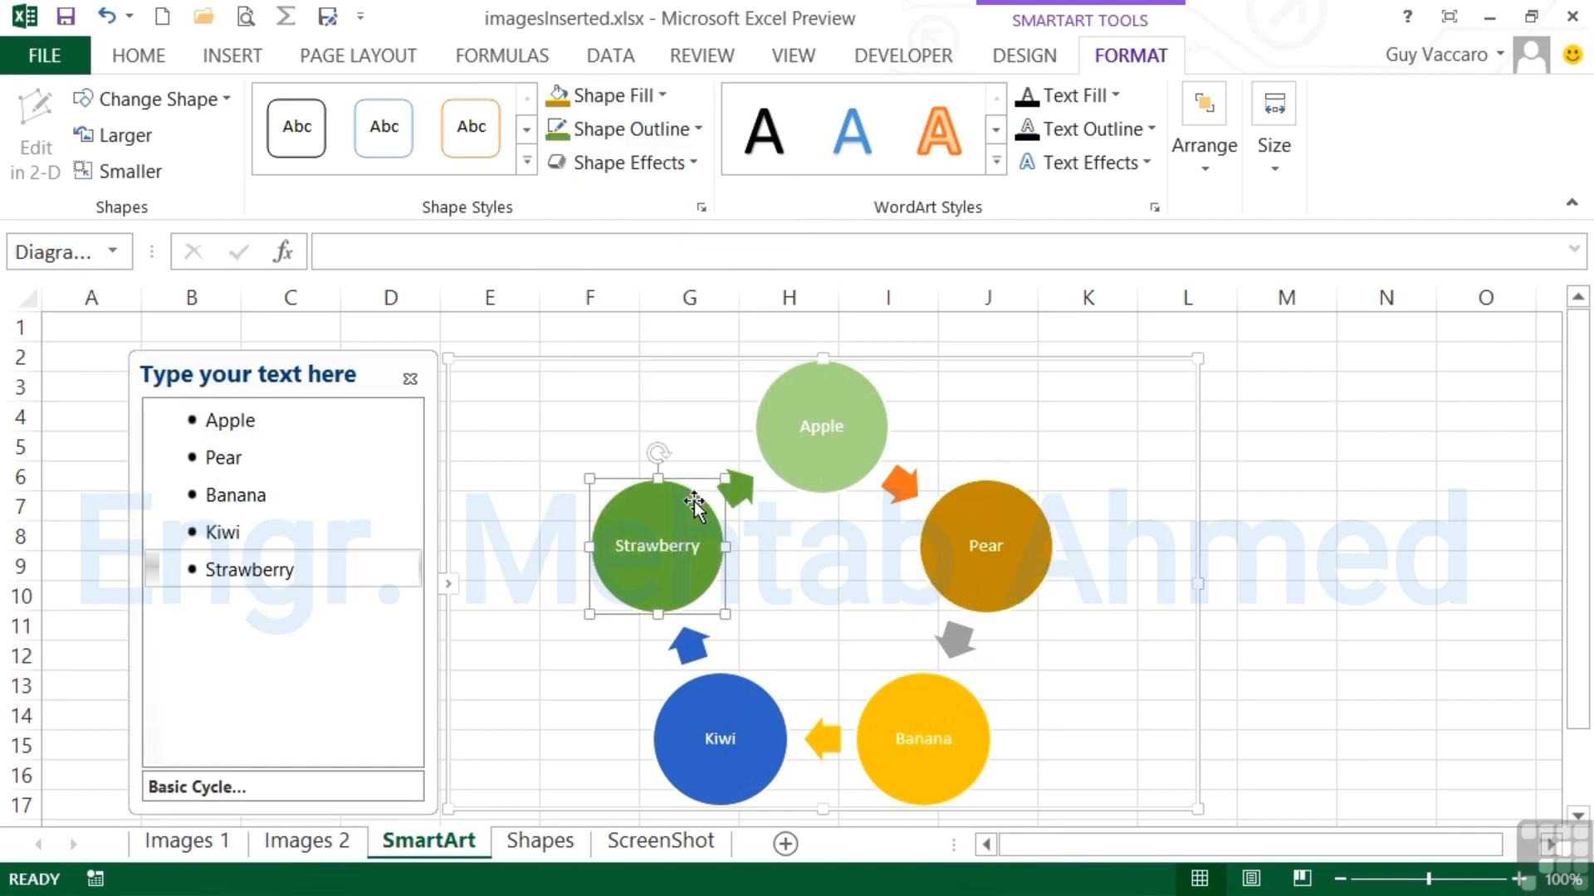
click(656, 96)
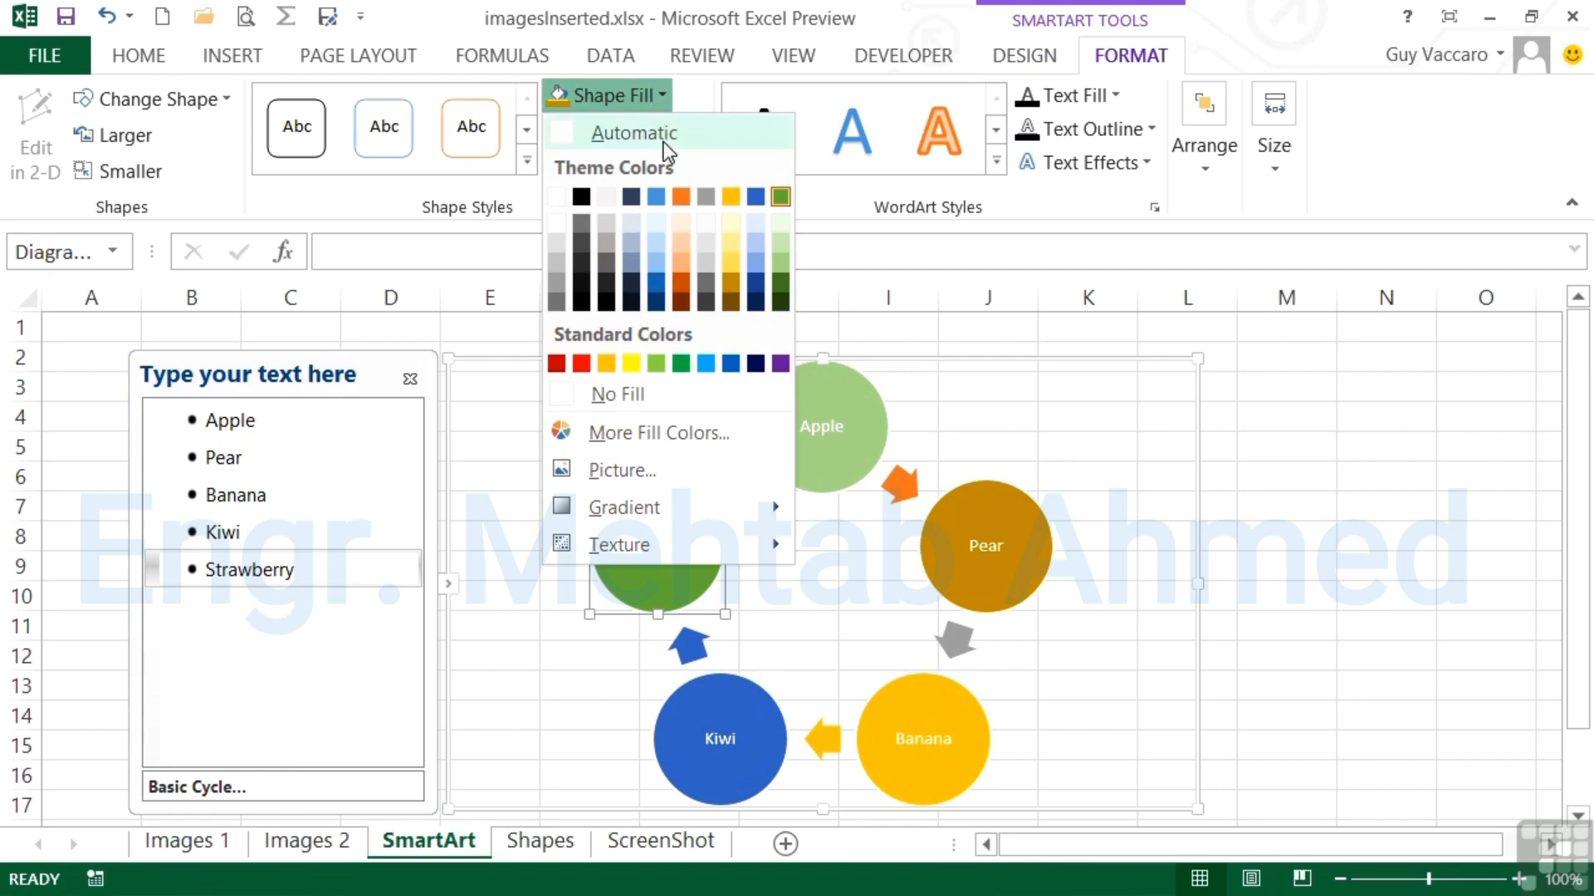
click(581, 363)
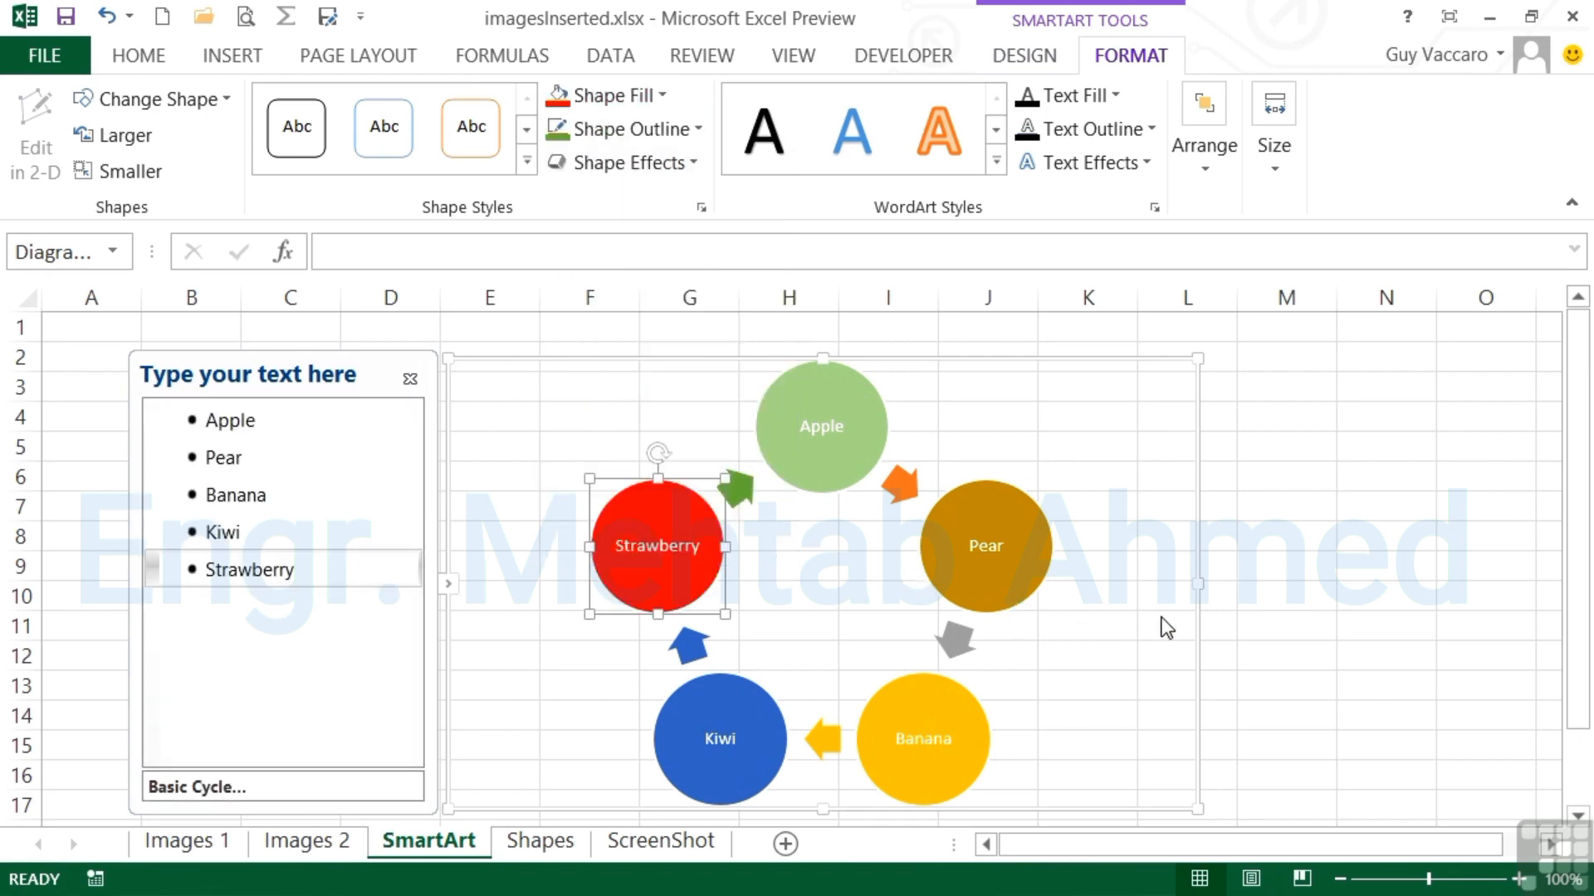